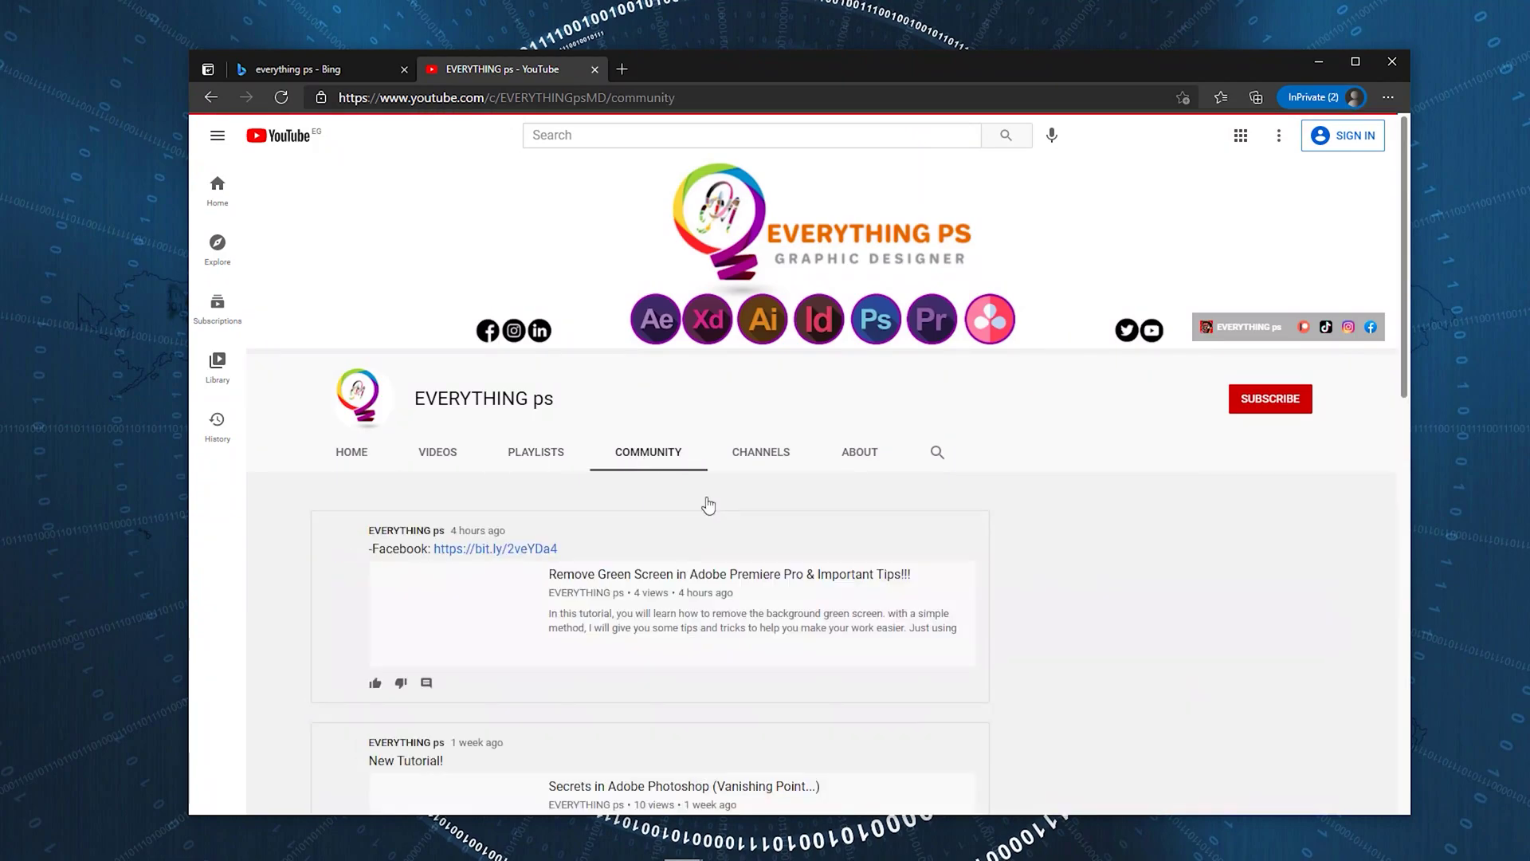
pyautogui.scroll(5, 706, 505)
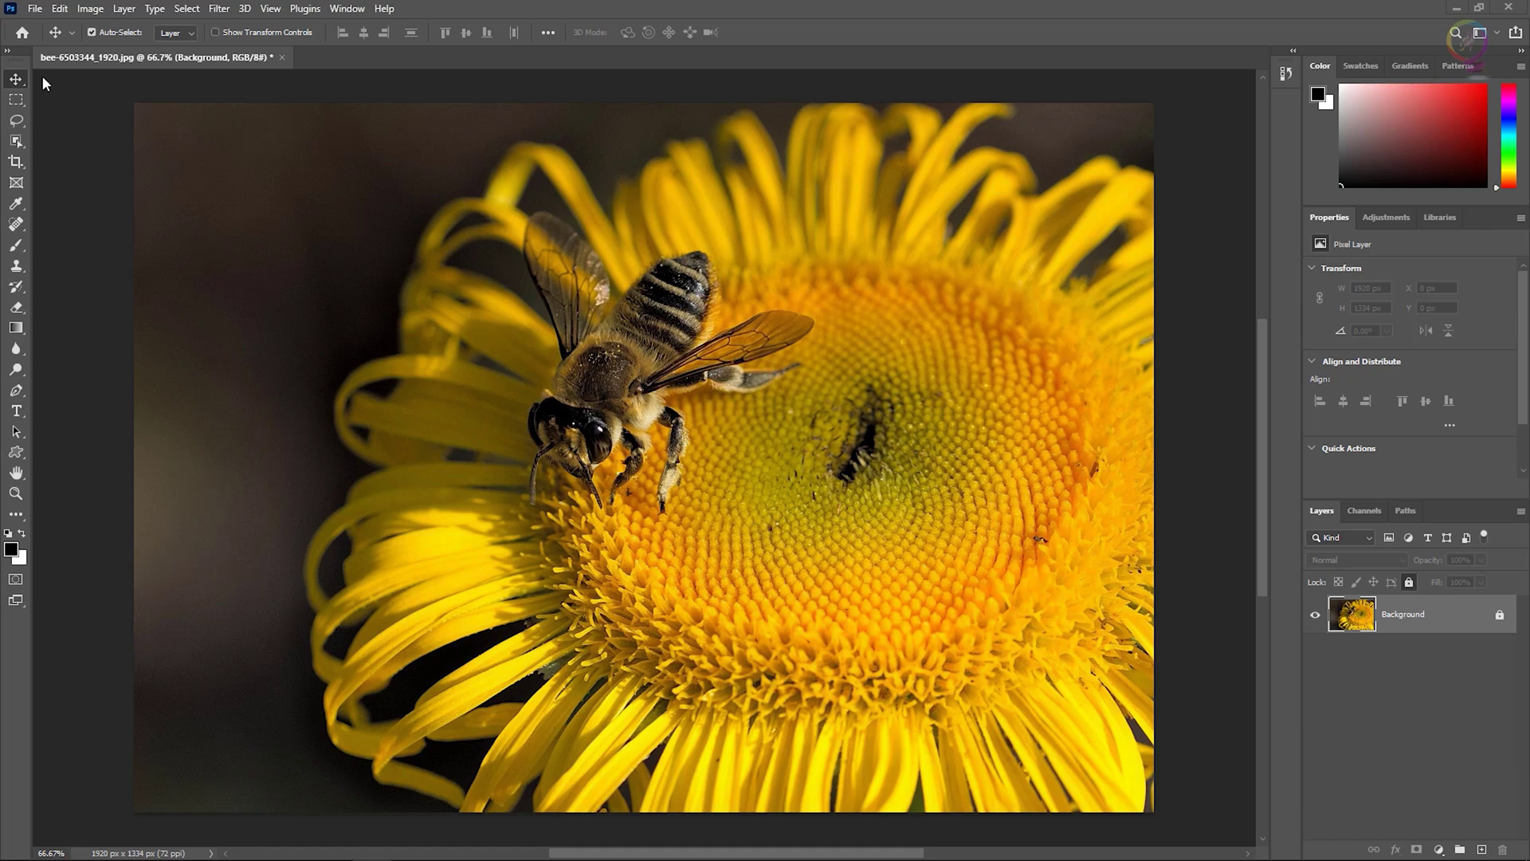
# Step: Place texture-2.jpg as an embedded object over the bee photo and scale it to 135% to cover the whole canvas
pyautogui.click(35, 8)
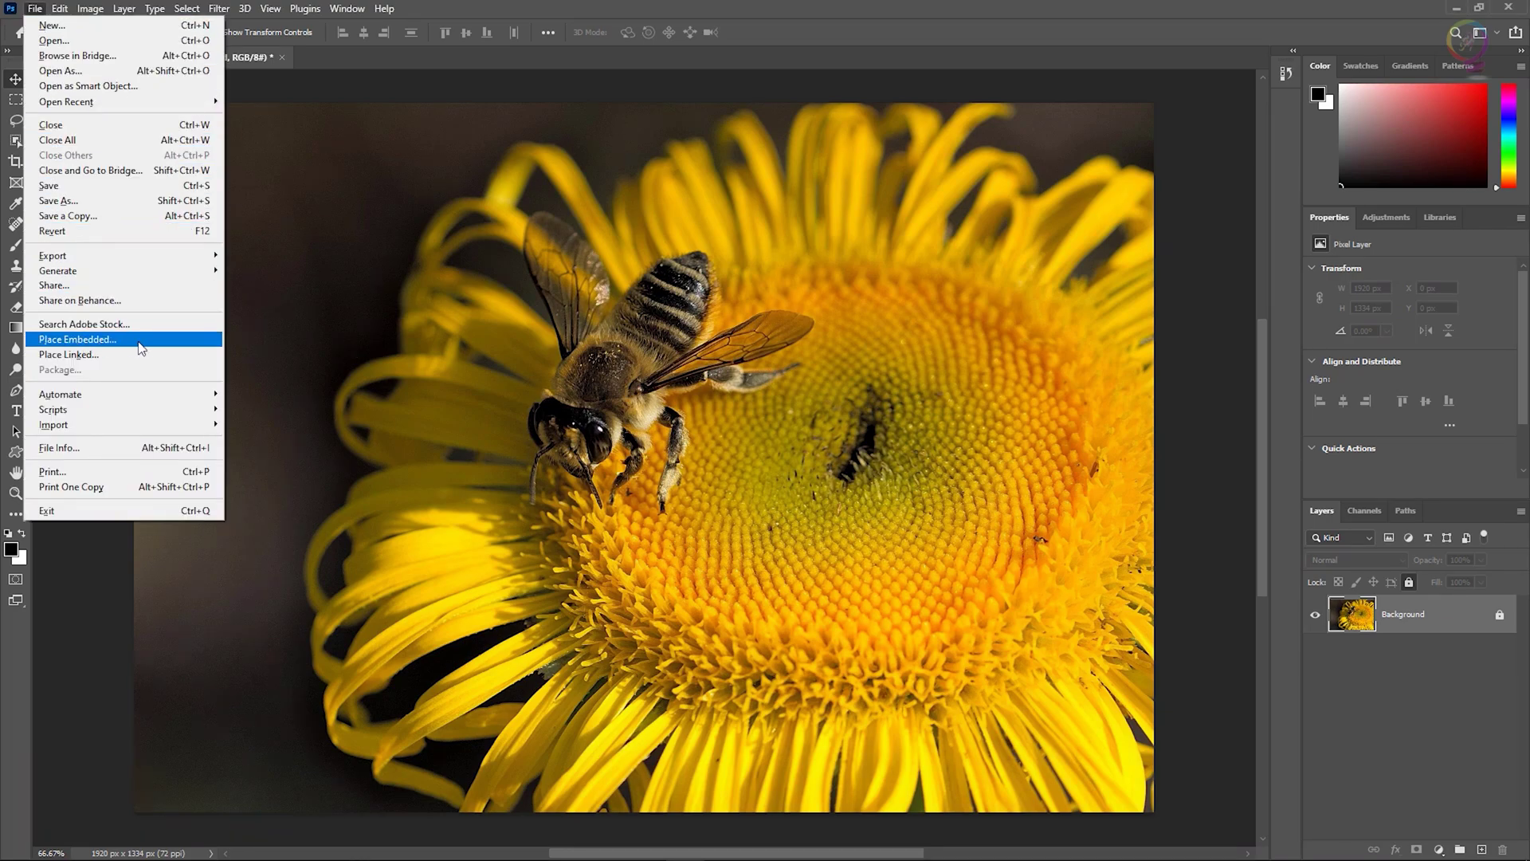
pyautogui.click(191, 348)
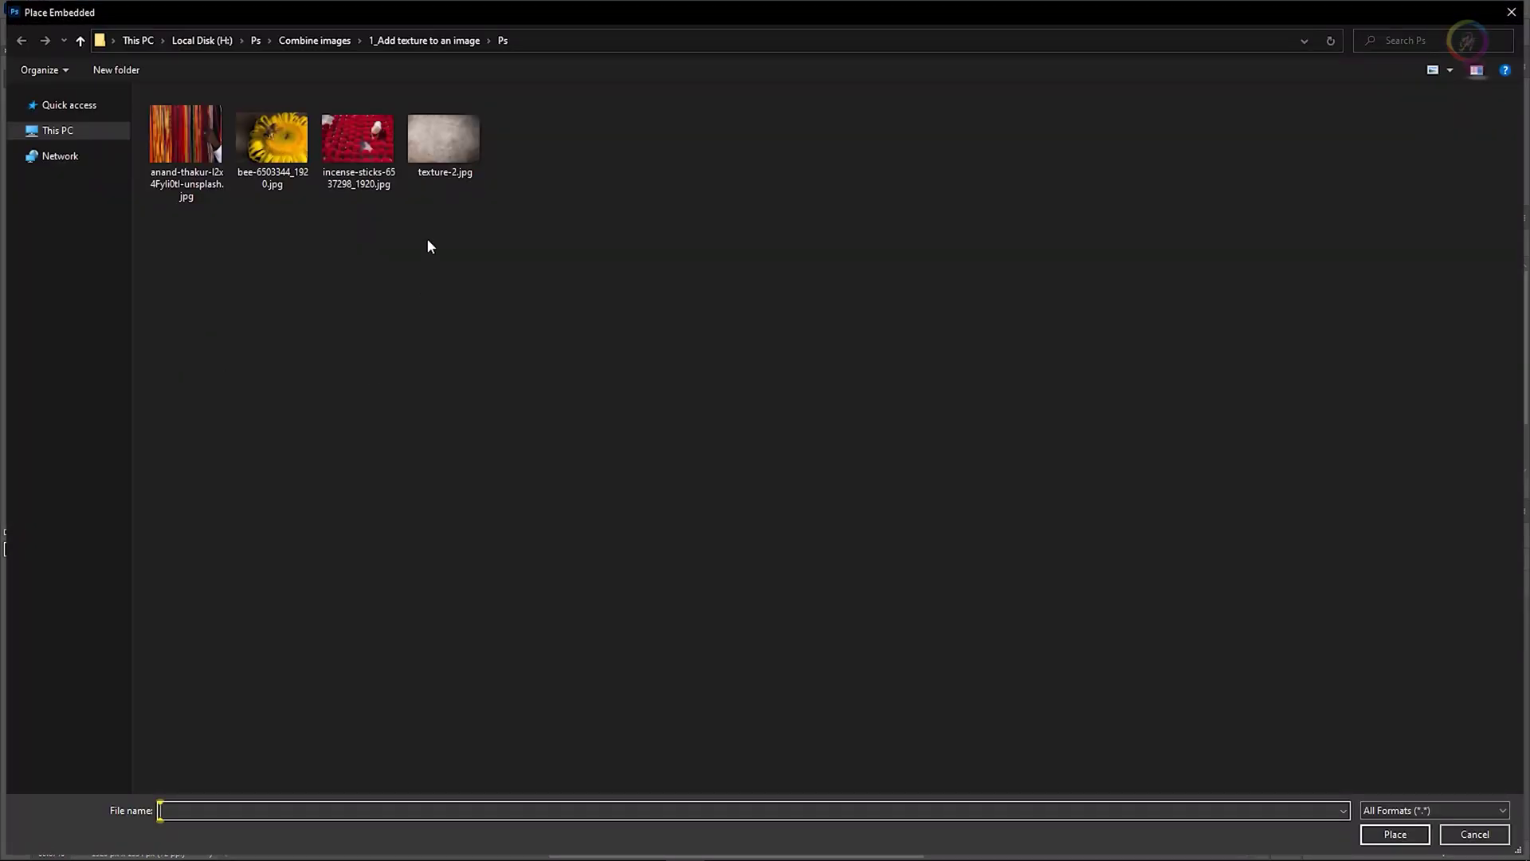
pyautogui.click(438, 129)
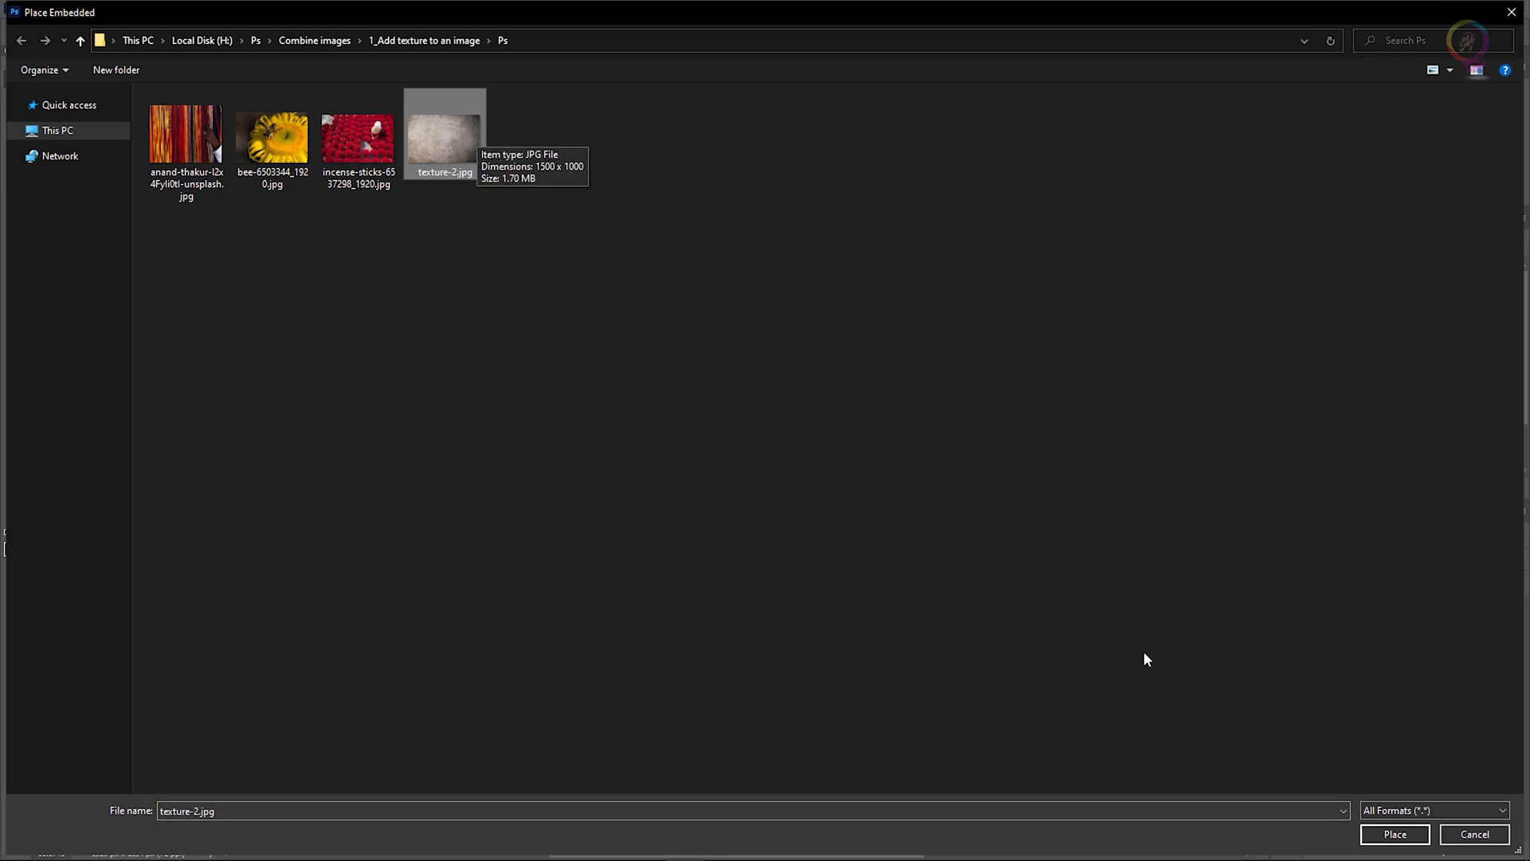
pyautogui.click(1409, 837)
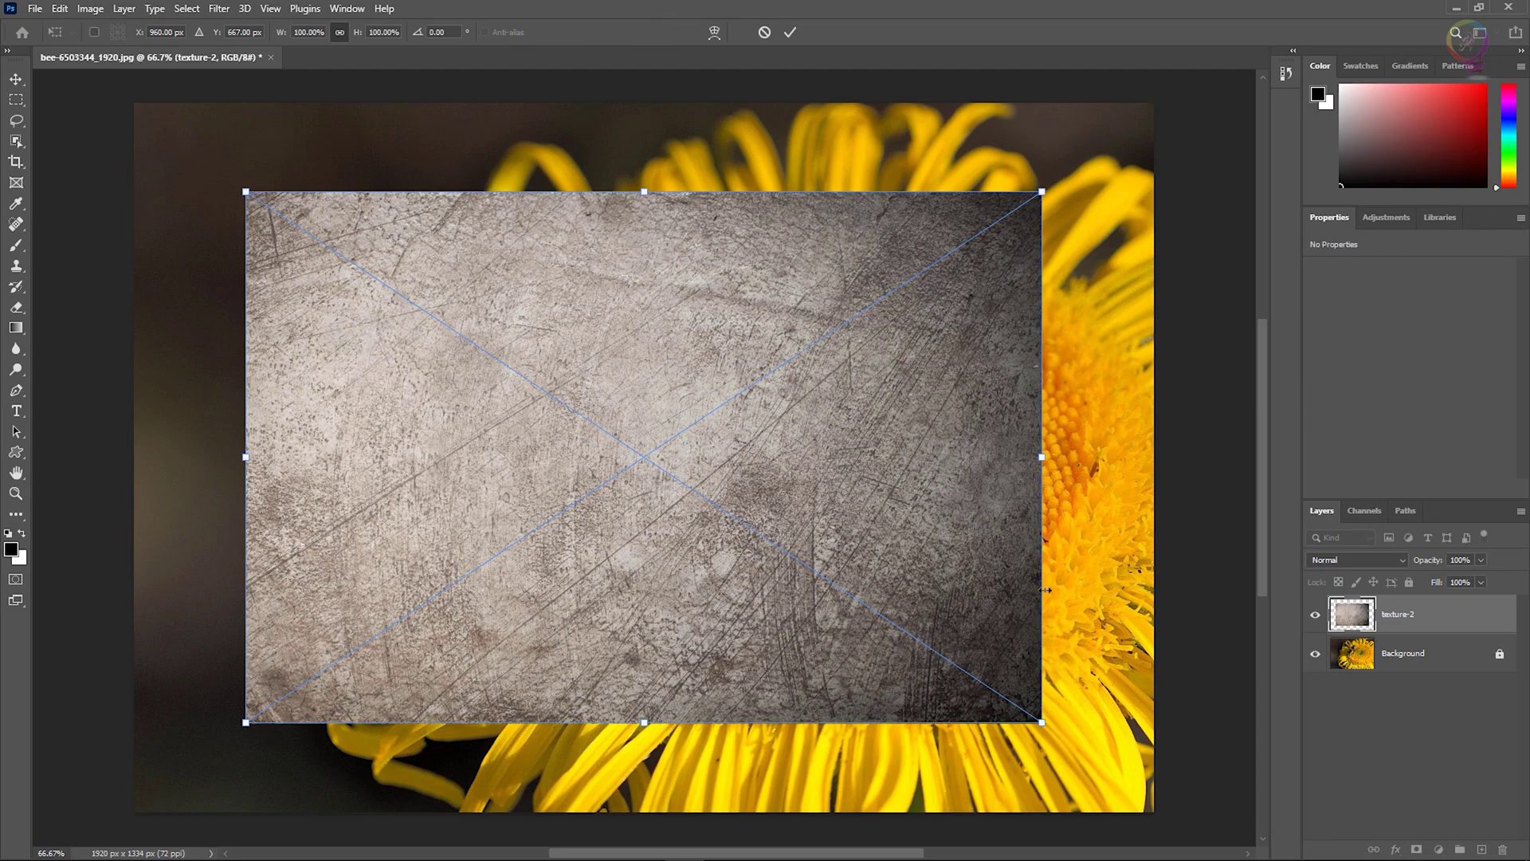
pyautogui.moveTo(1042, 460); pyautogui.dragTo(1182, 491)
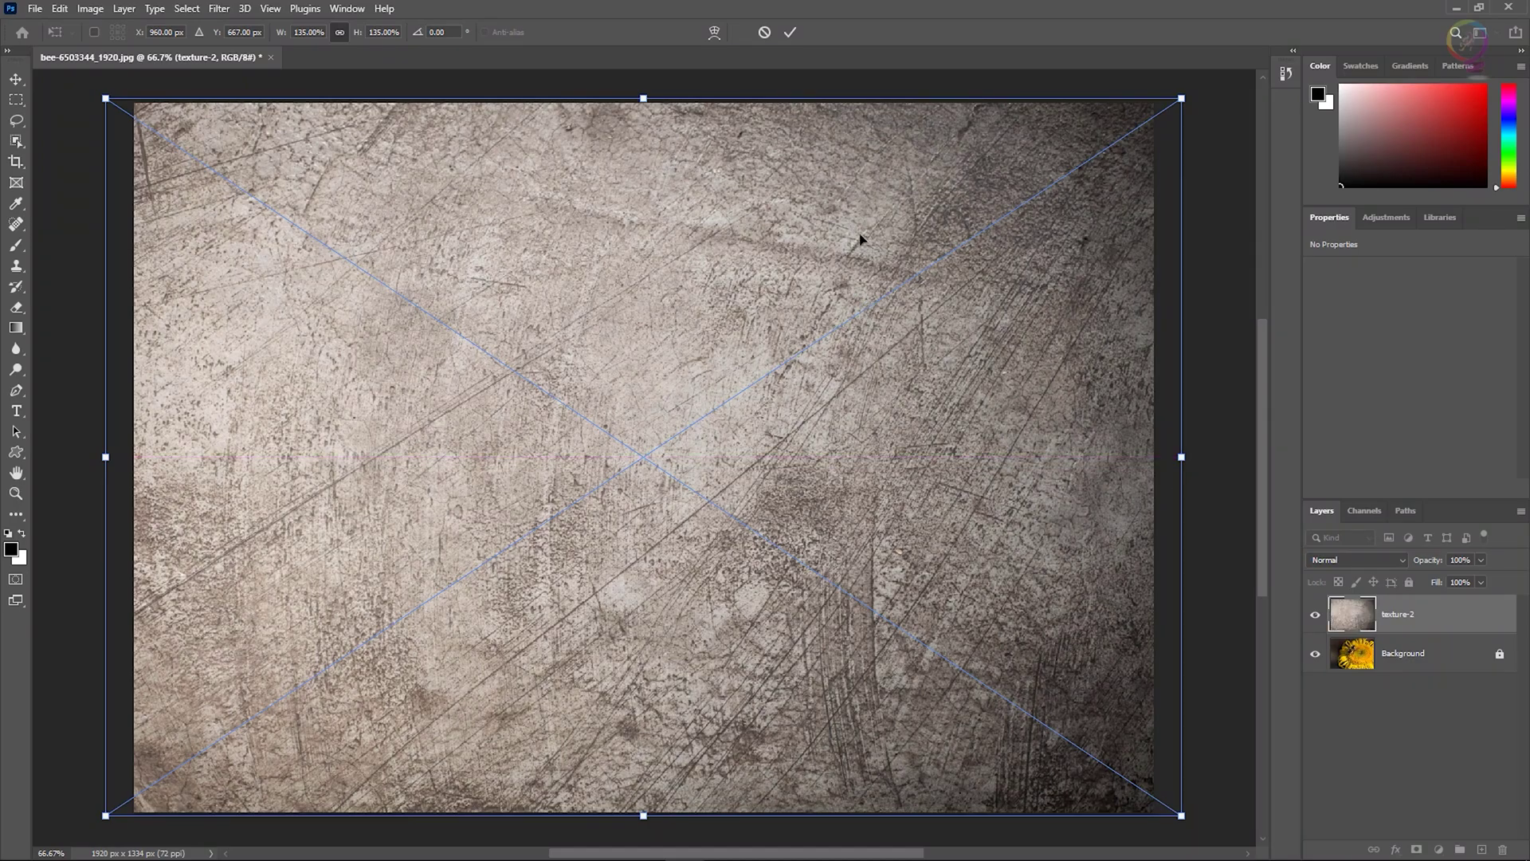
pyautogui.click(791, 34)
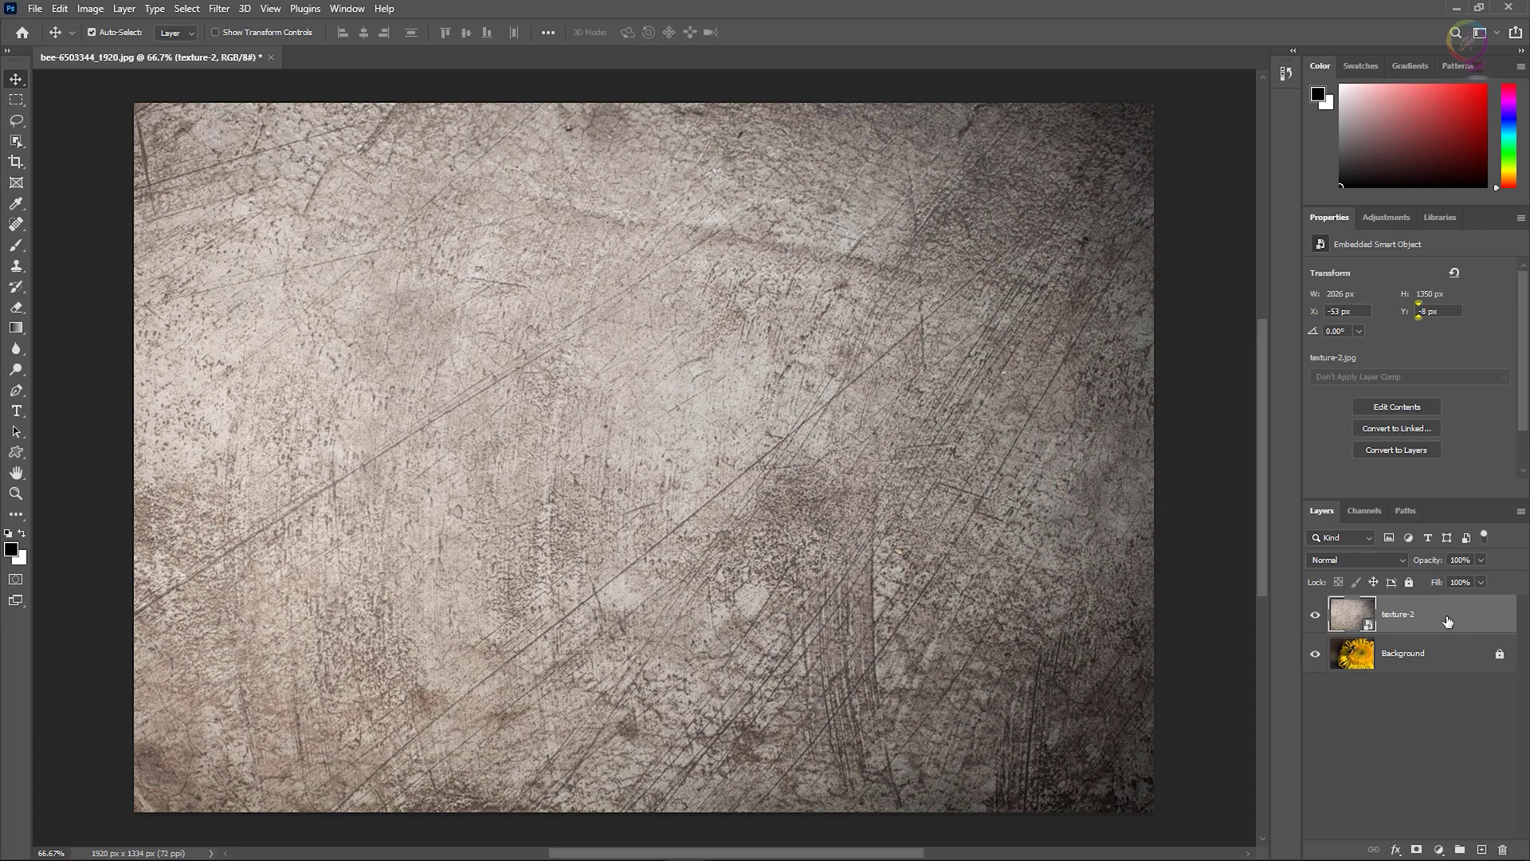
# Step: Set the texture-2 layer's blend mode to Overlay, try Soft Light, and return it to Overlay
pyautogui.click(1398, 557)
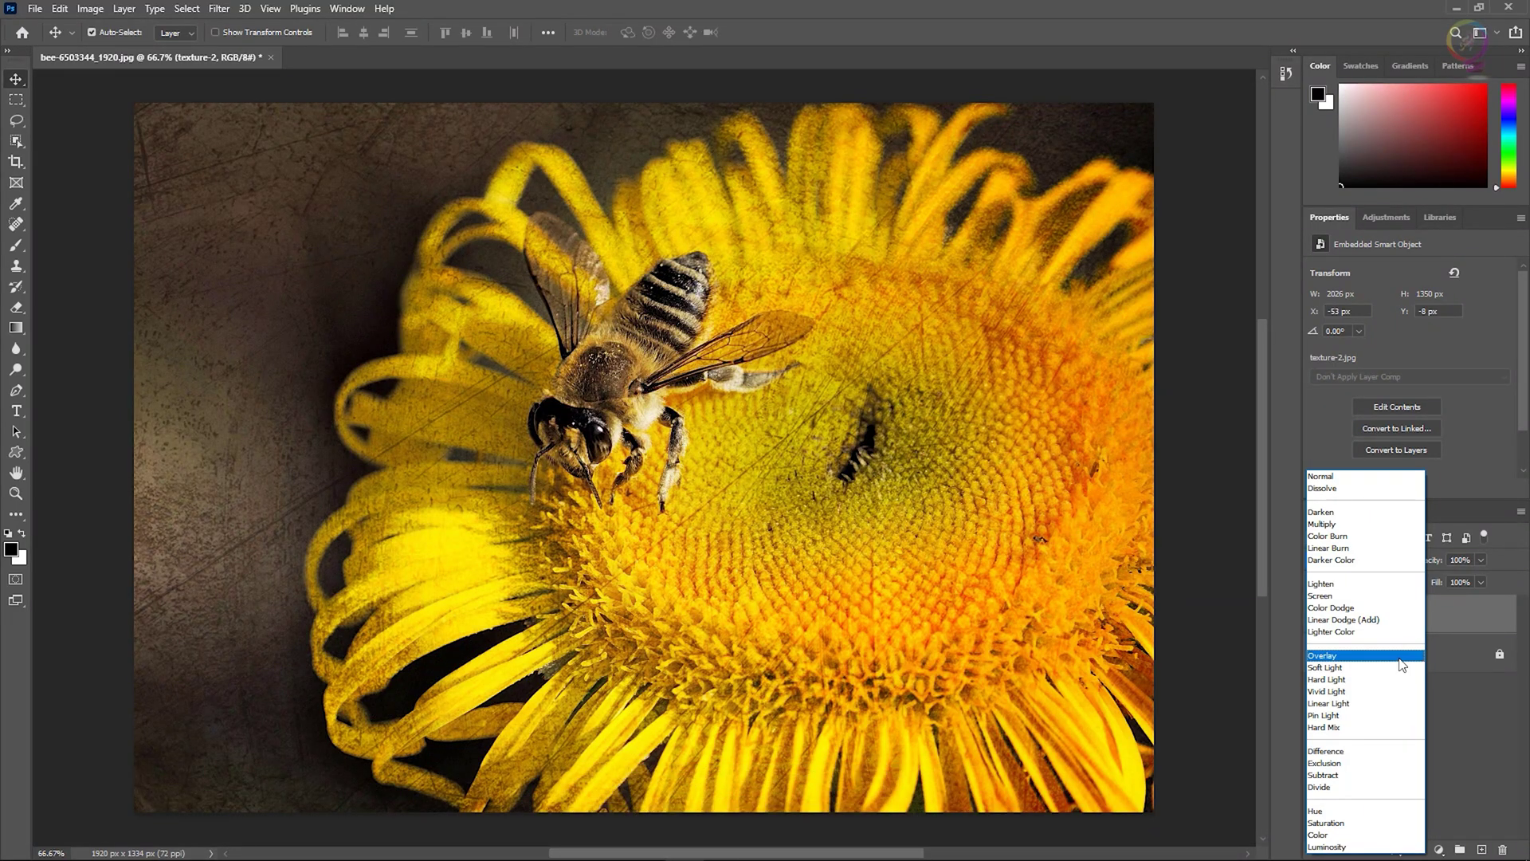
pyautogui.click(1328, 657)
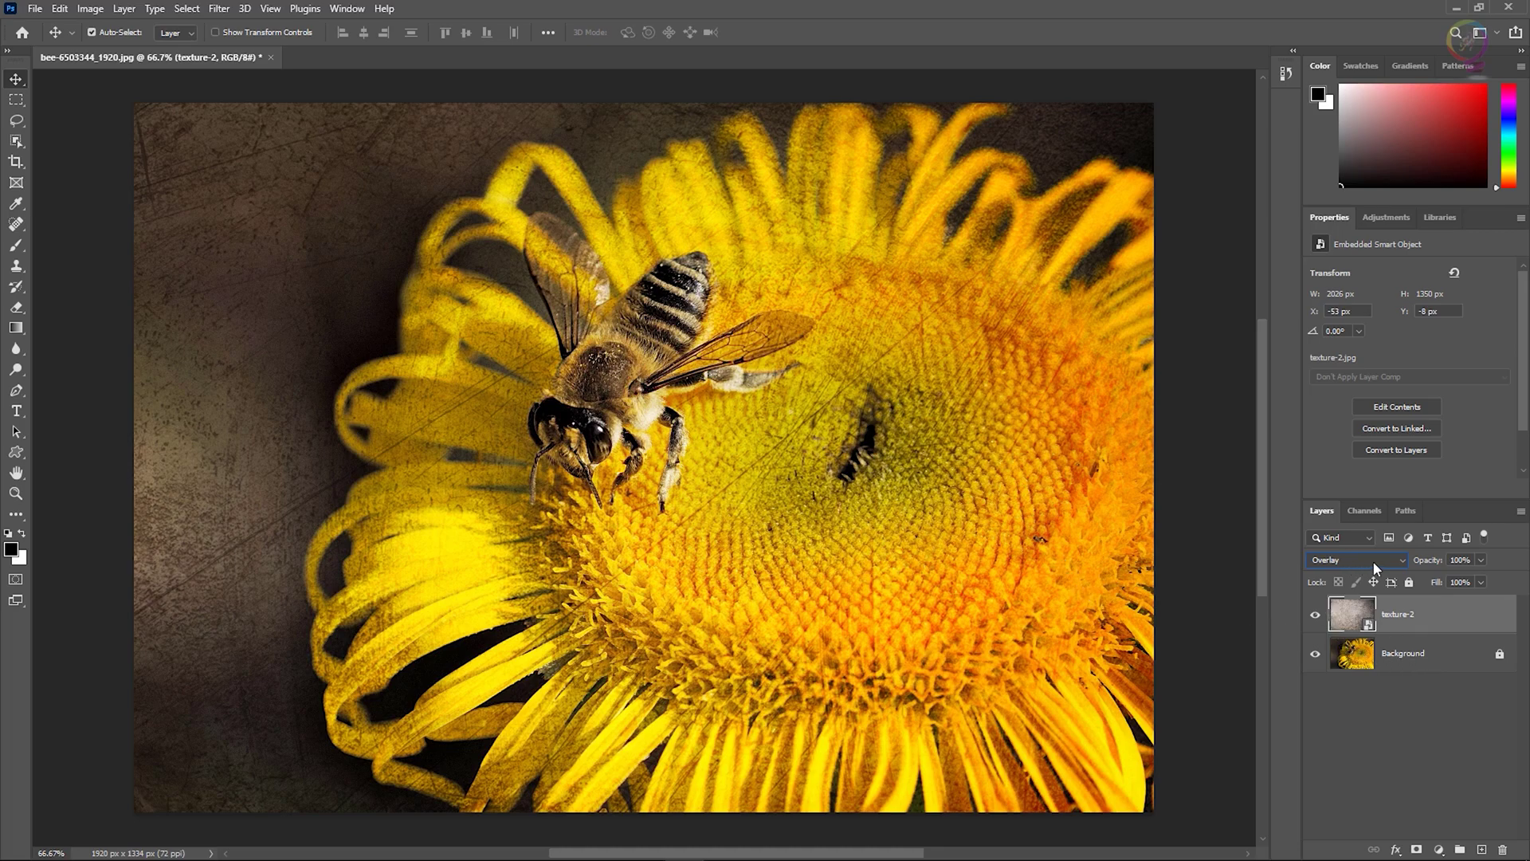
pyautogui.click(1396, 563)
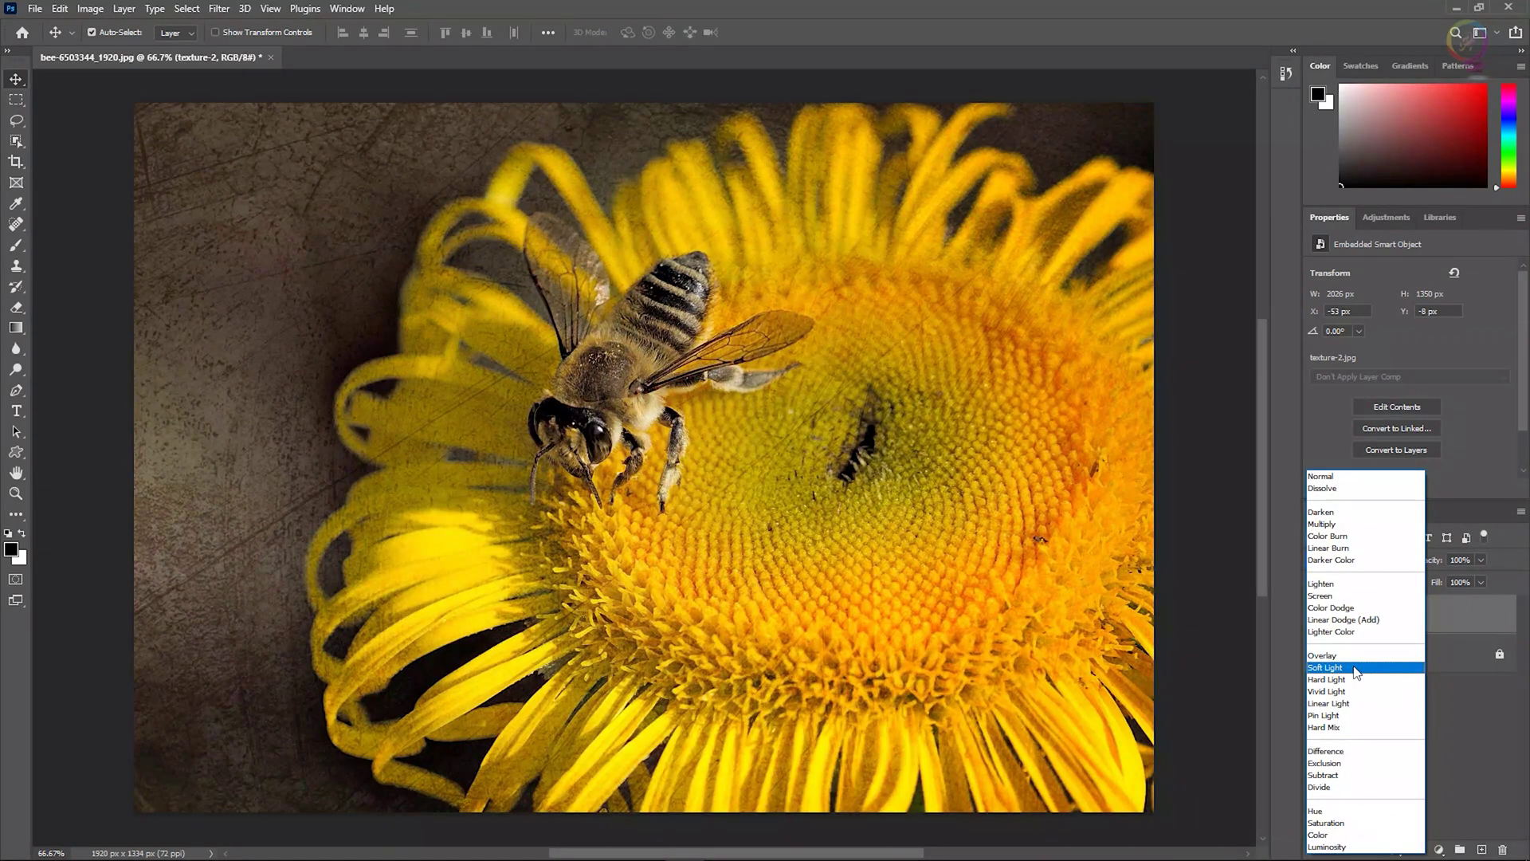
pyautogui.click(1357, 669)
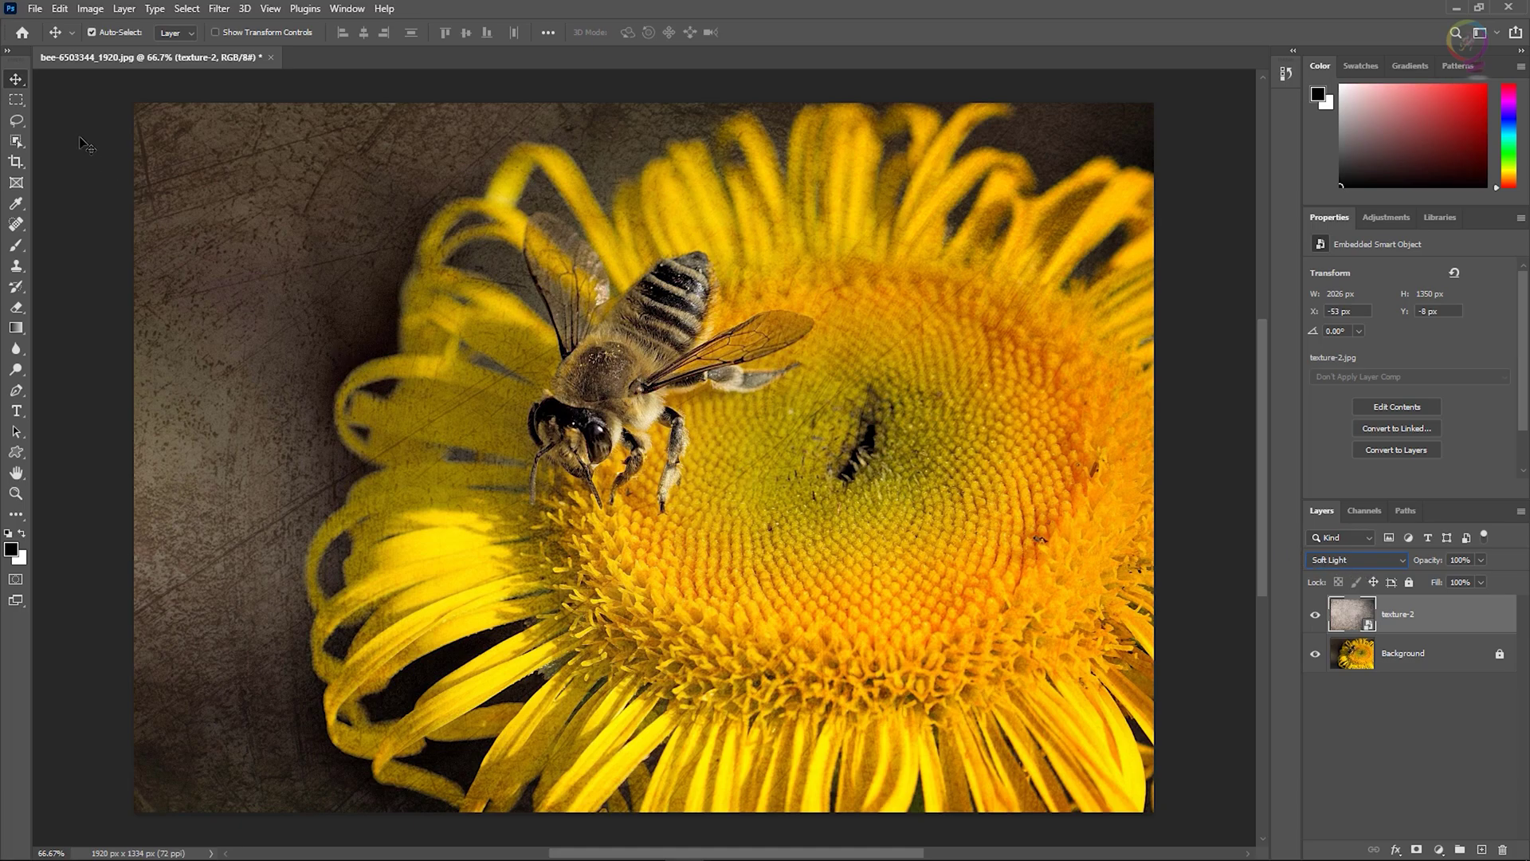
pyautogui.hotkey('shift', 'alt', 'o')
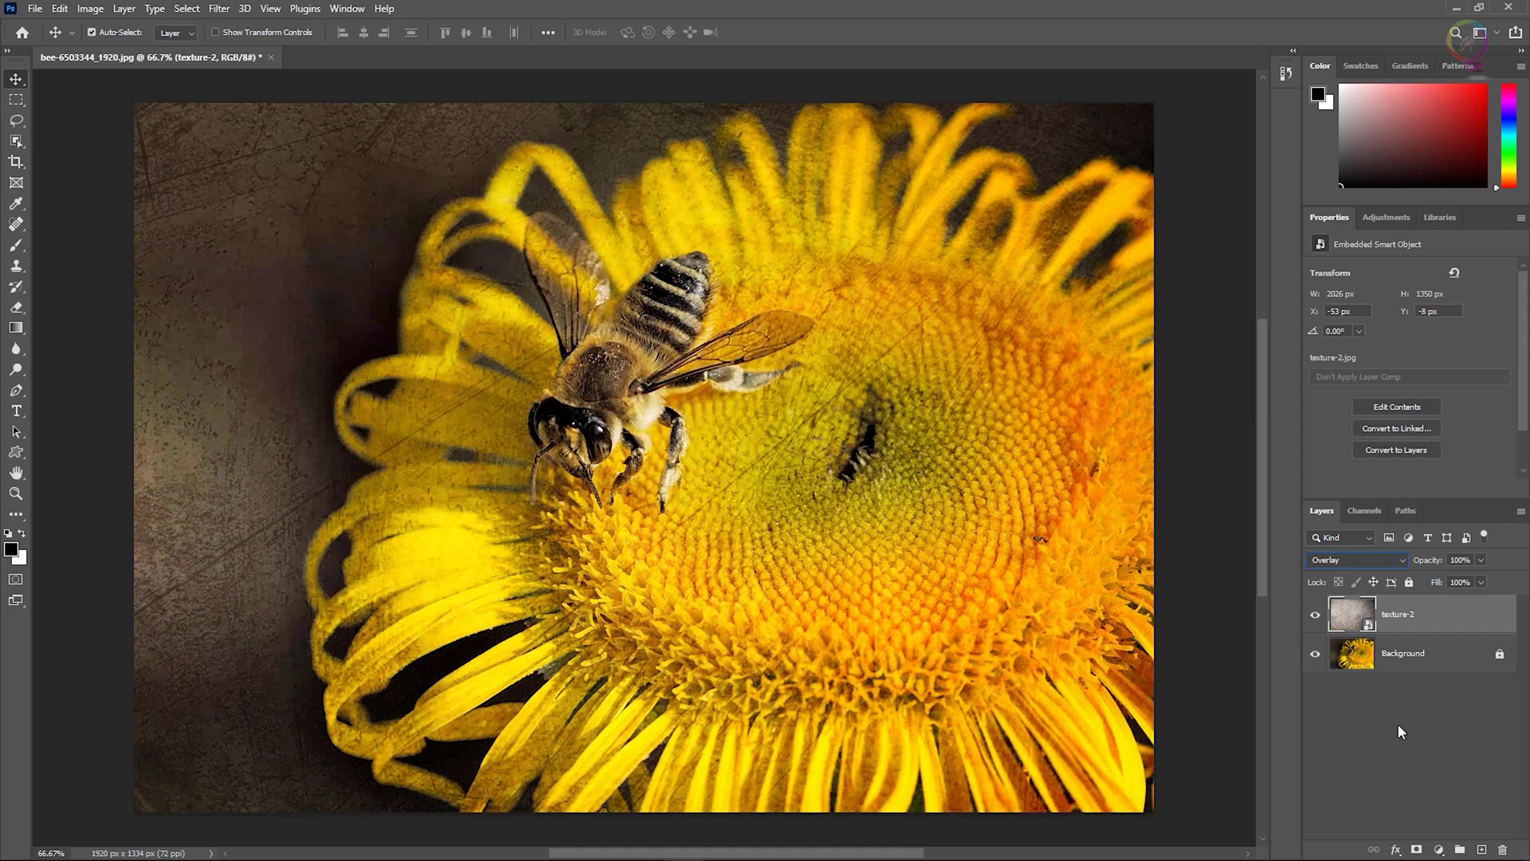
# Step: Preview the texture-2 layer's blend modes one by one from Overlay through Luminosity, stepping back to Hue
pyautogui.press('Down')
pyautogui.press('Down')
pyautogui.press('Down')
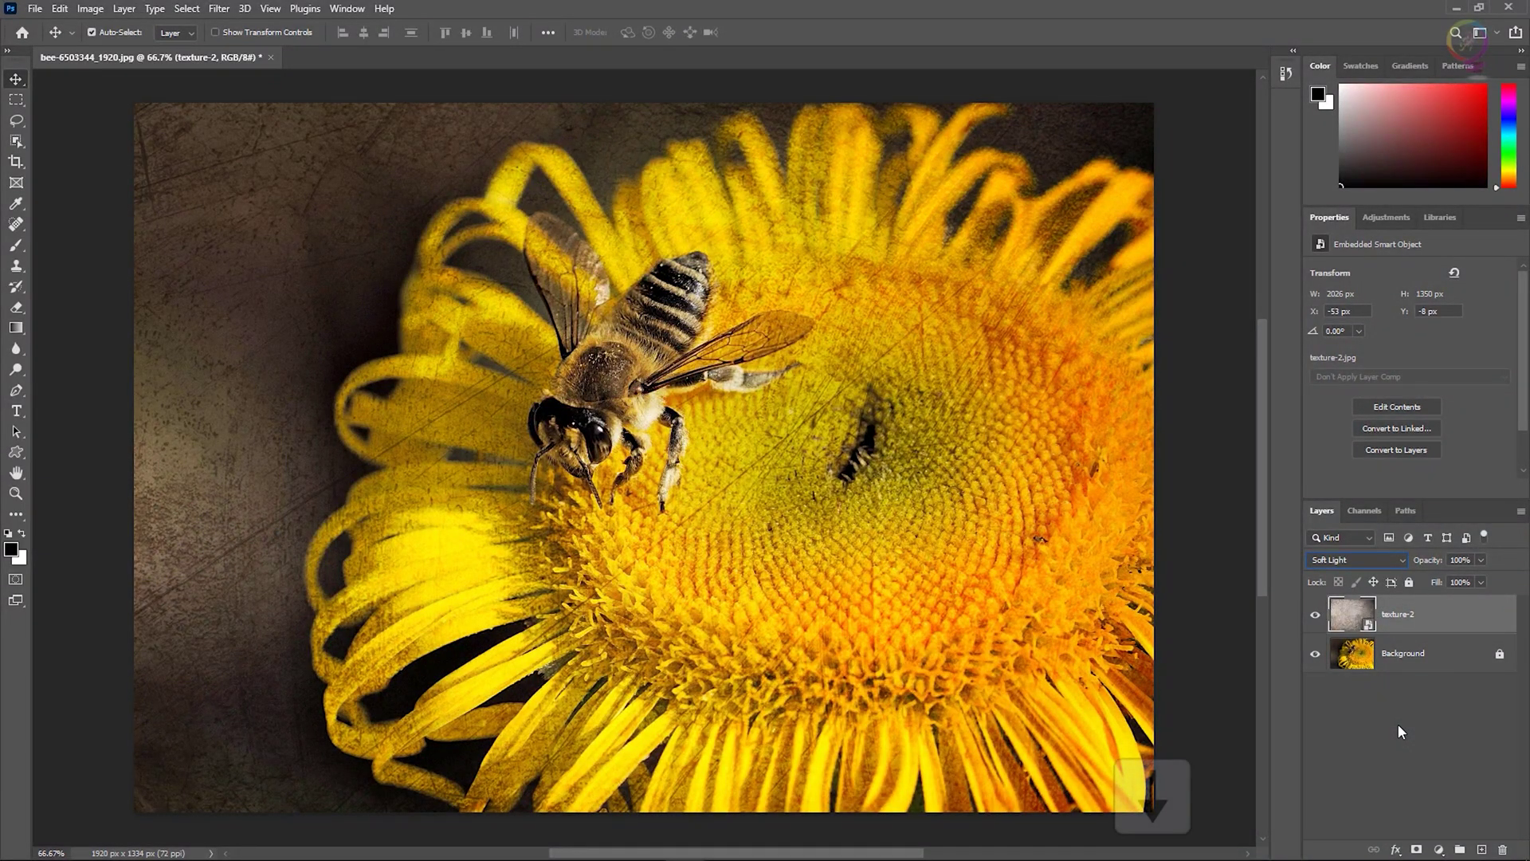
pyautogui.press('Up')
pyautogui.press('Down')
pyautogui.press('Down')
pyautogui.press('Down')
pyautogui.press('Down')
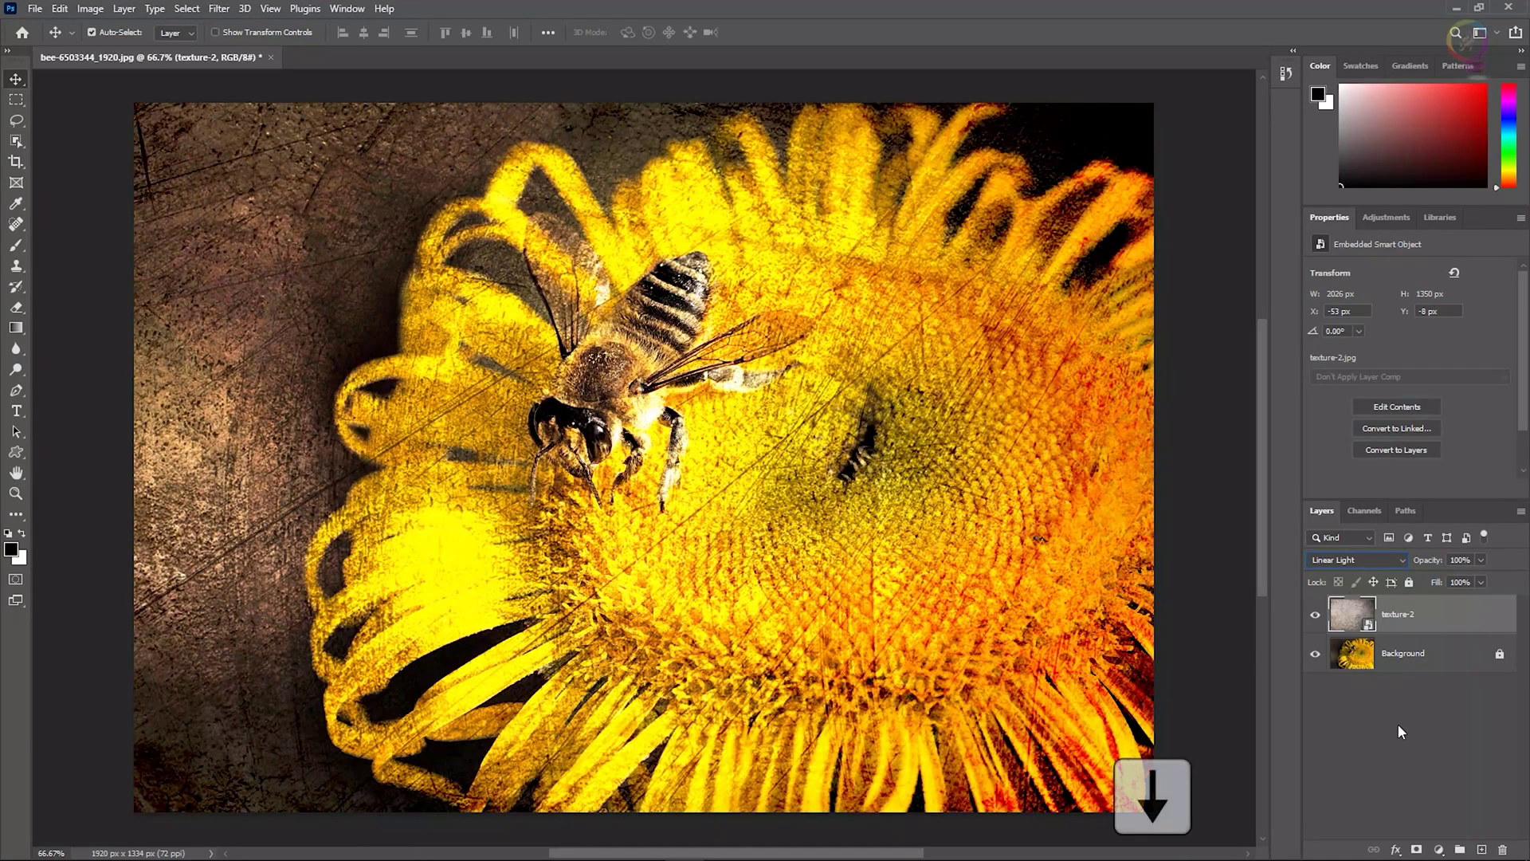
pyautogui.press('Down')
pyautogui.press('Down')
pyautogui.press('Down')
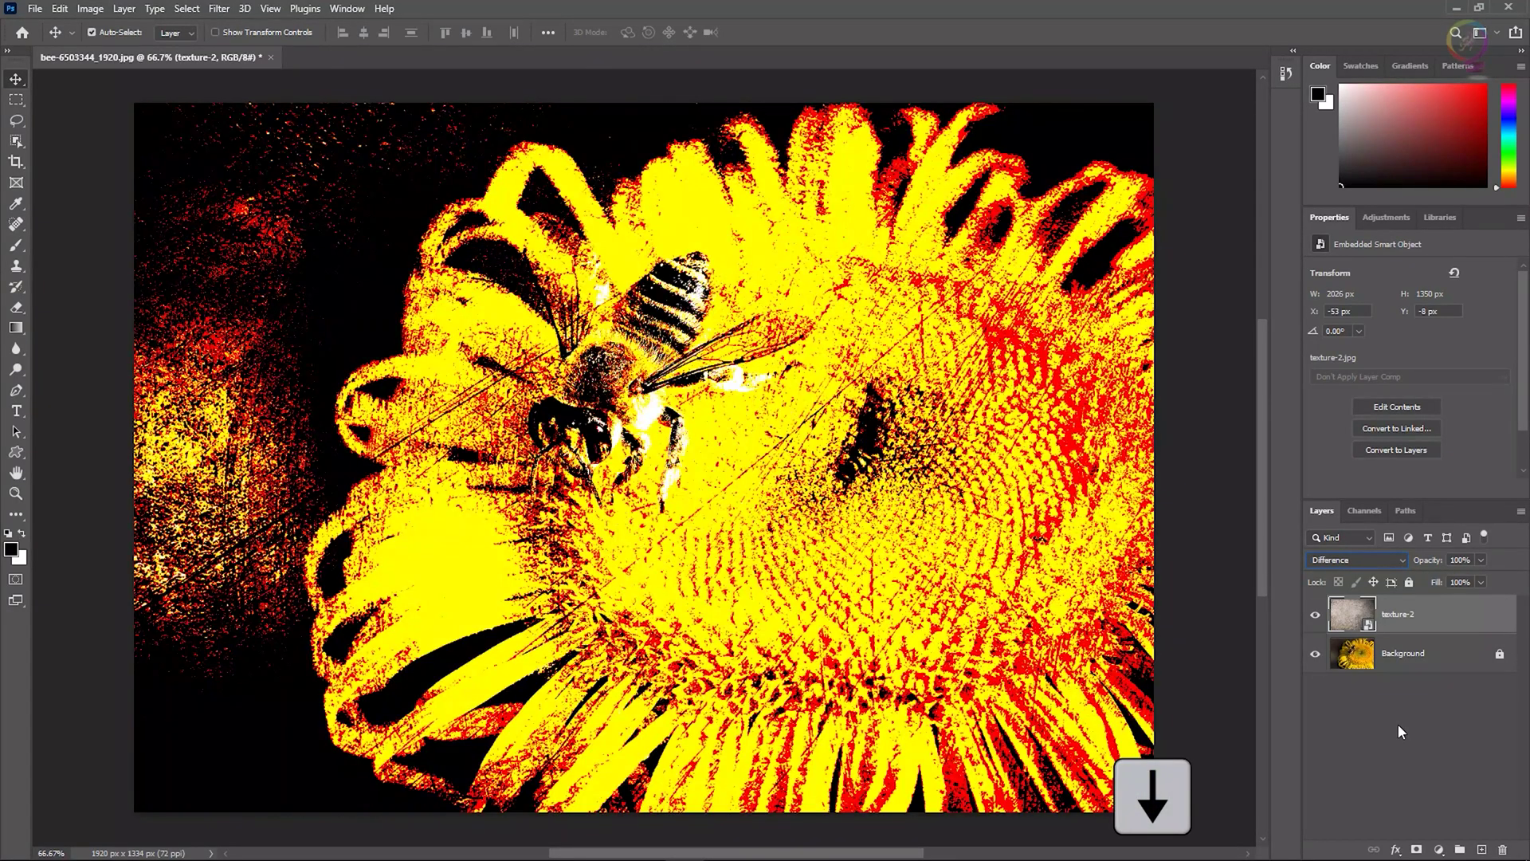
pyautogui.press('Down')
pyautogui.press('Down')
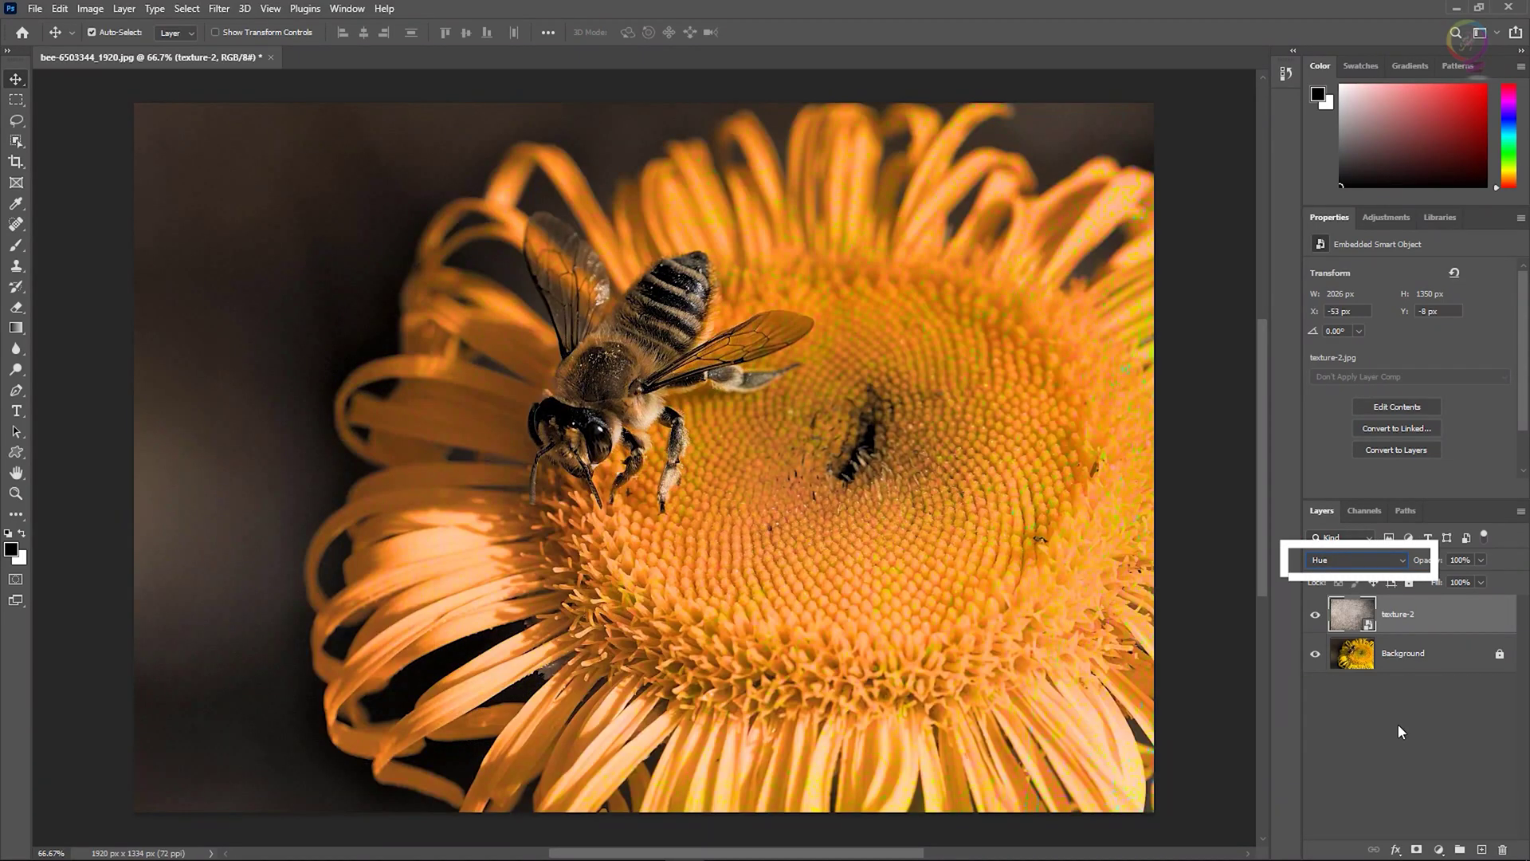
pyautogui.press('Down')
pyautogui.press('Up')
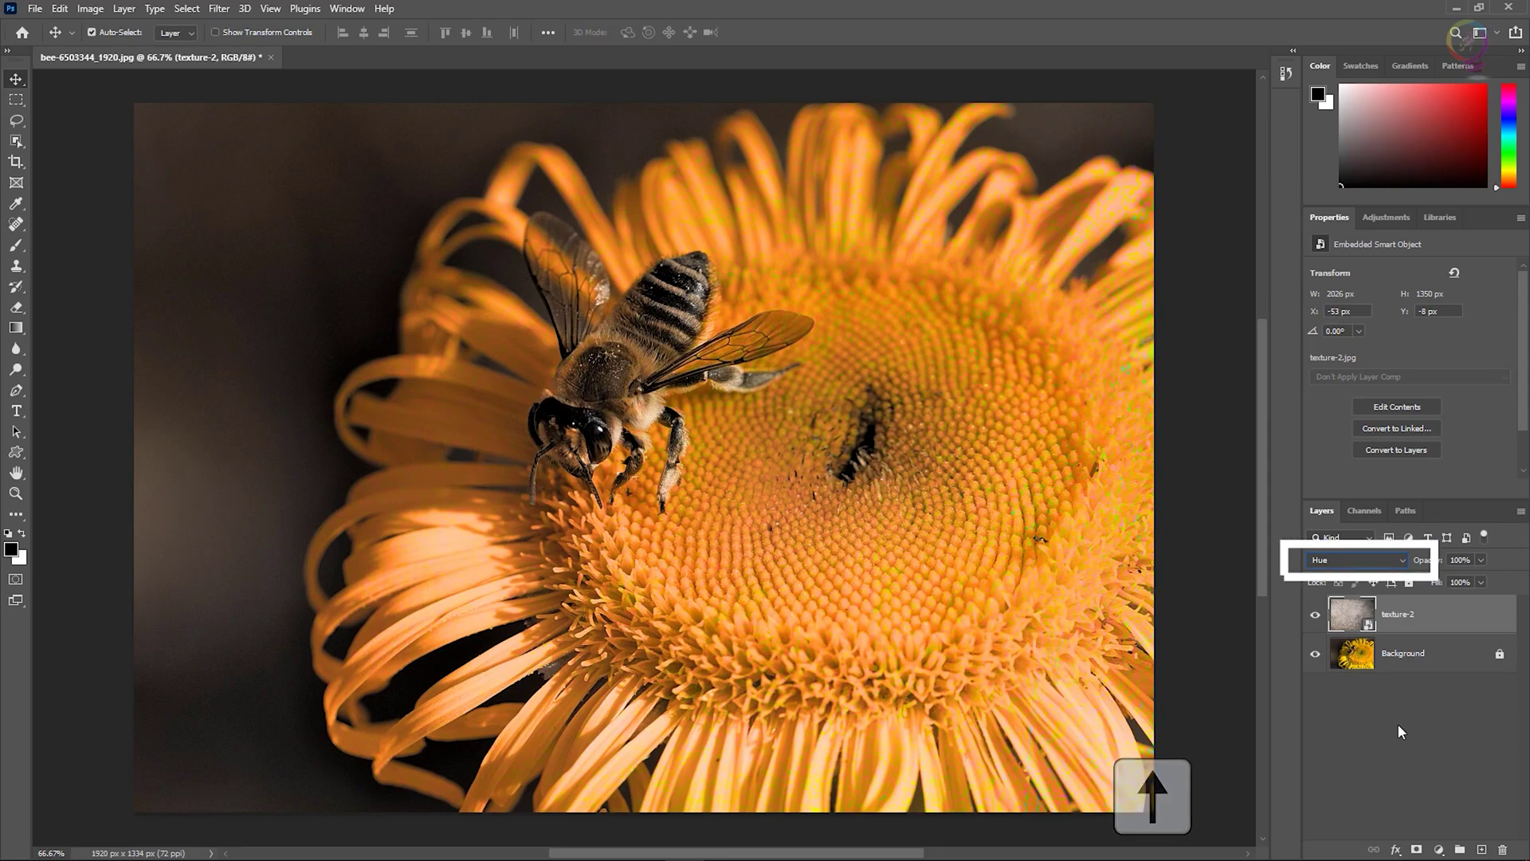
pyautogui.press('Down')
pyautogui.press('Down')
pyautogui.press('Down')
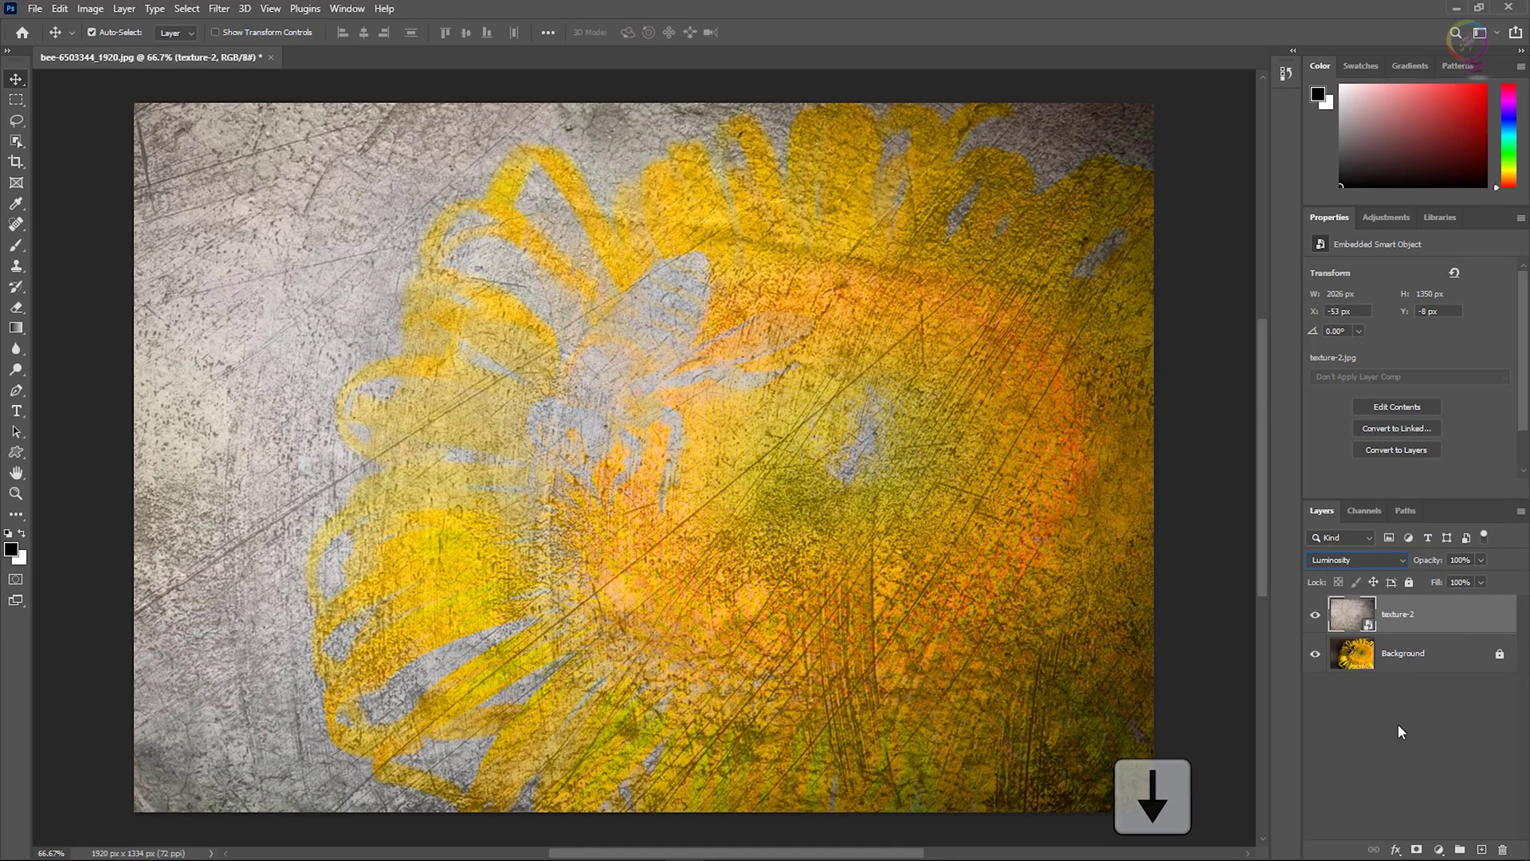
pyautogui.press('Up')
pyautogui.press('Up')
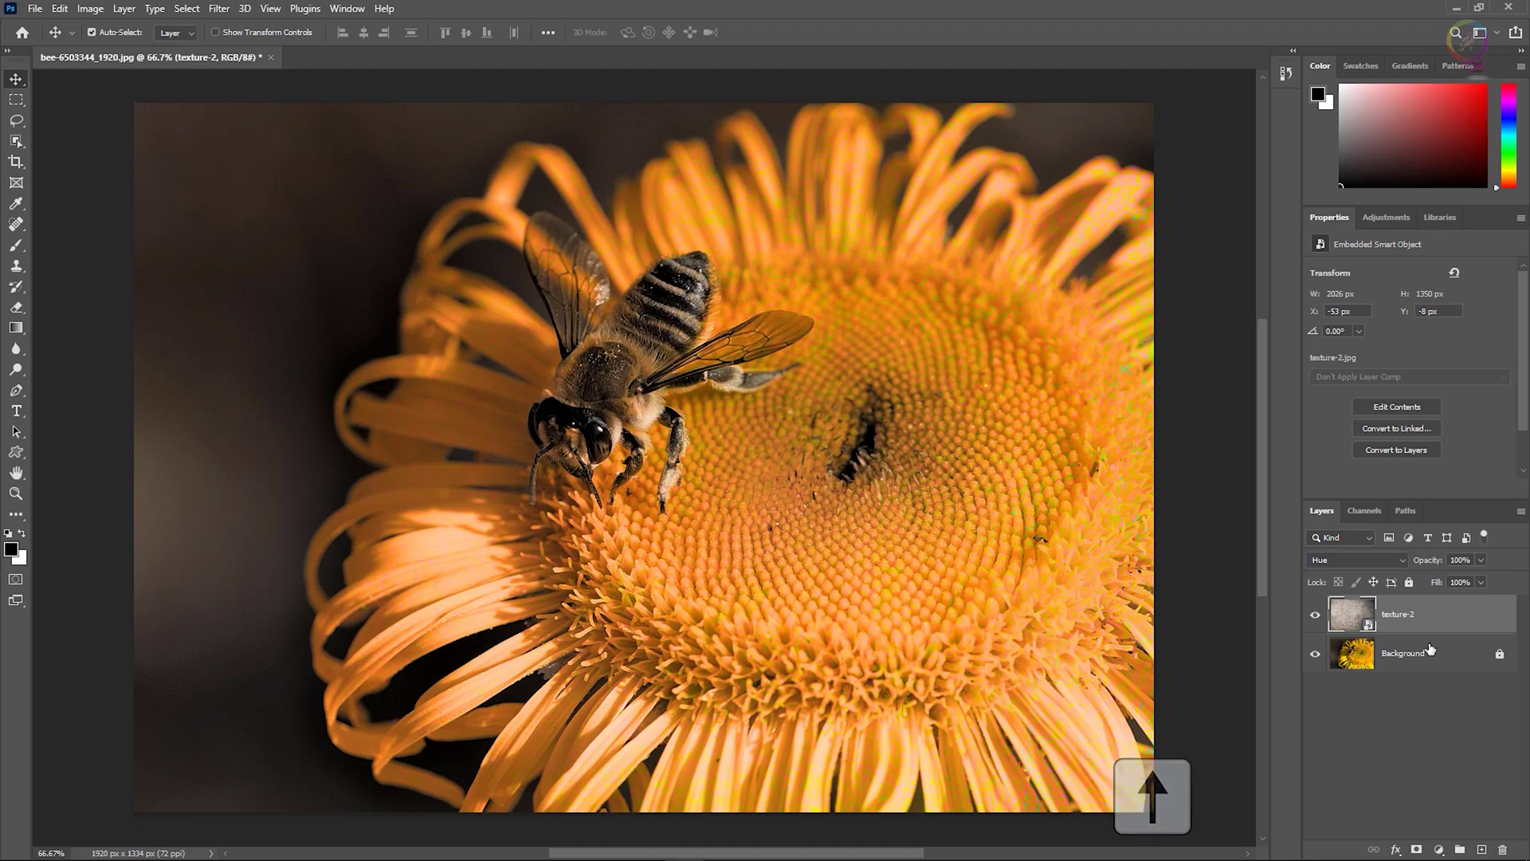
# Step: Try the lightening blend modes on the texture-2 layer, such as Linear Dodge (Add), and cycle forward through the rest to Luminosity
pyautogui.click(1389, 561)
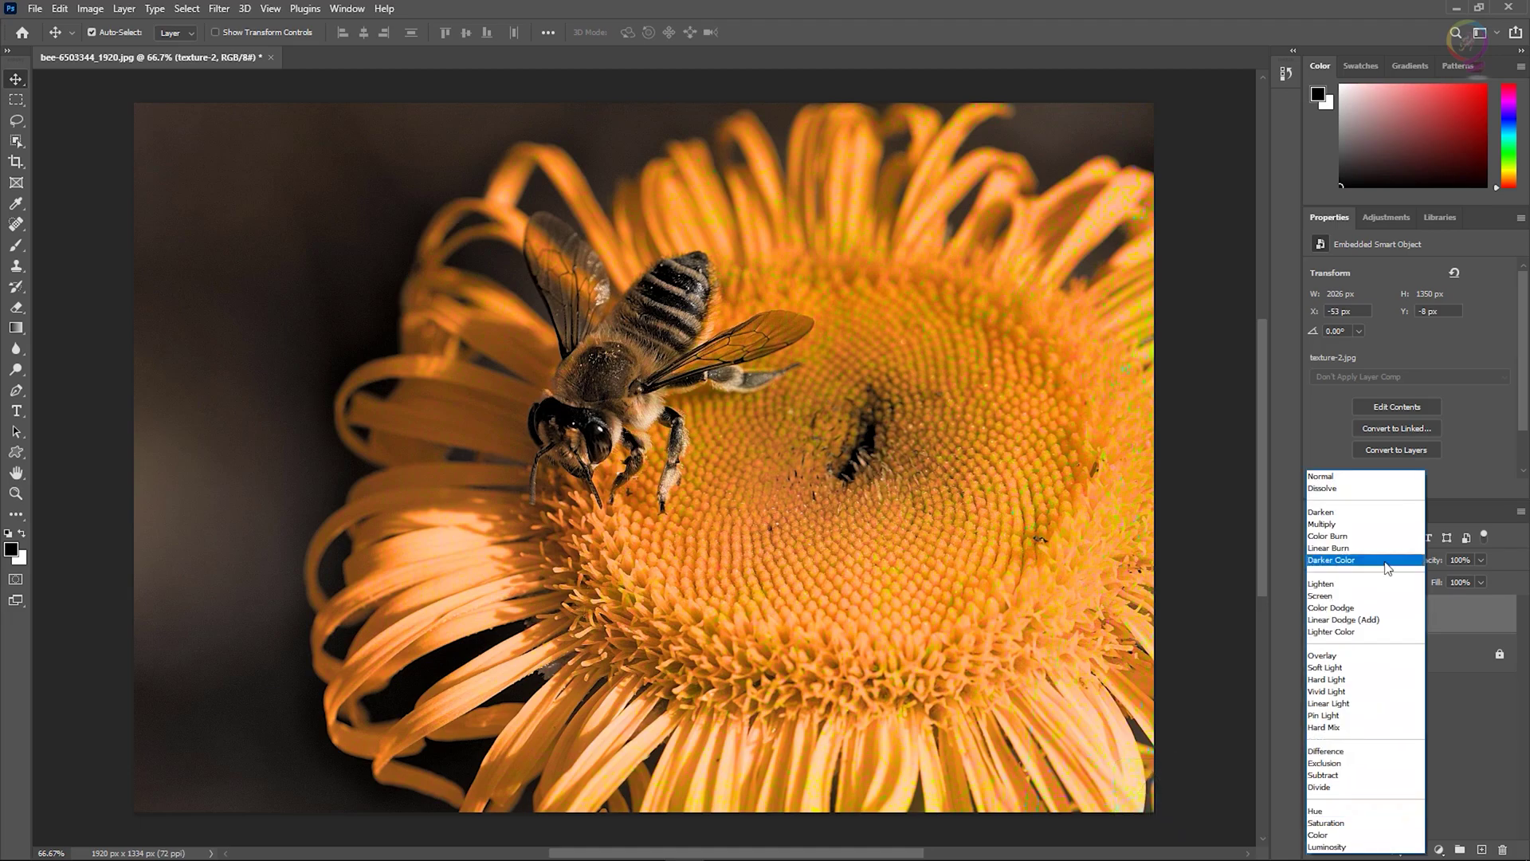
pyautogui.click(1339, 611)
pyautogui.press('Up')
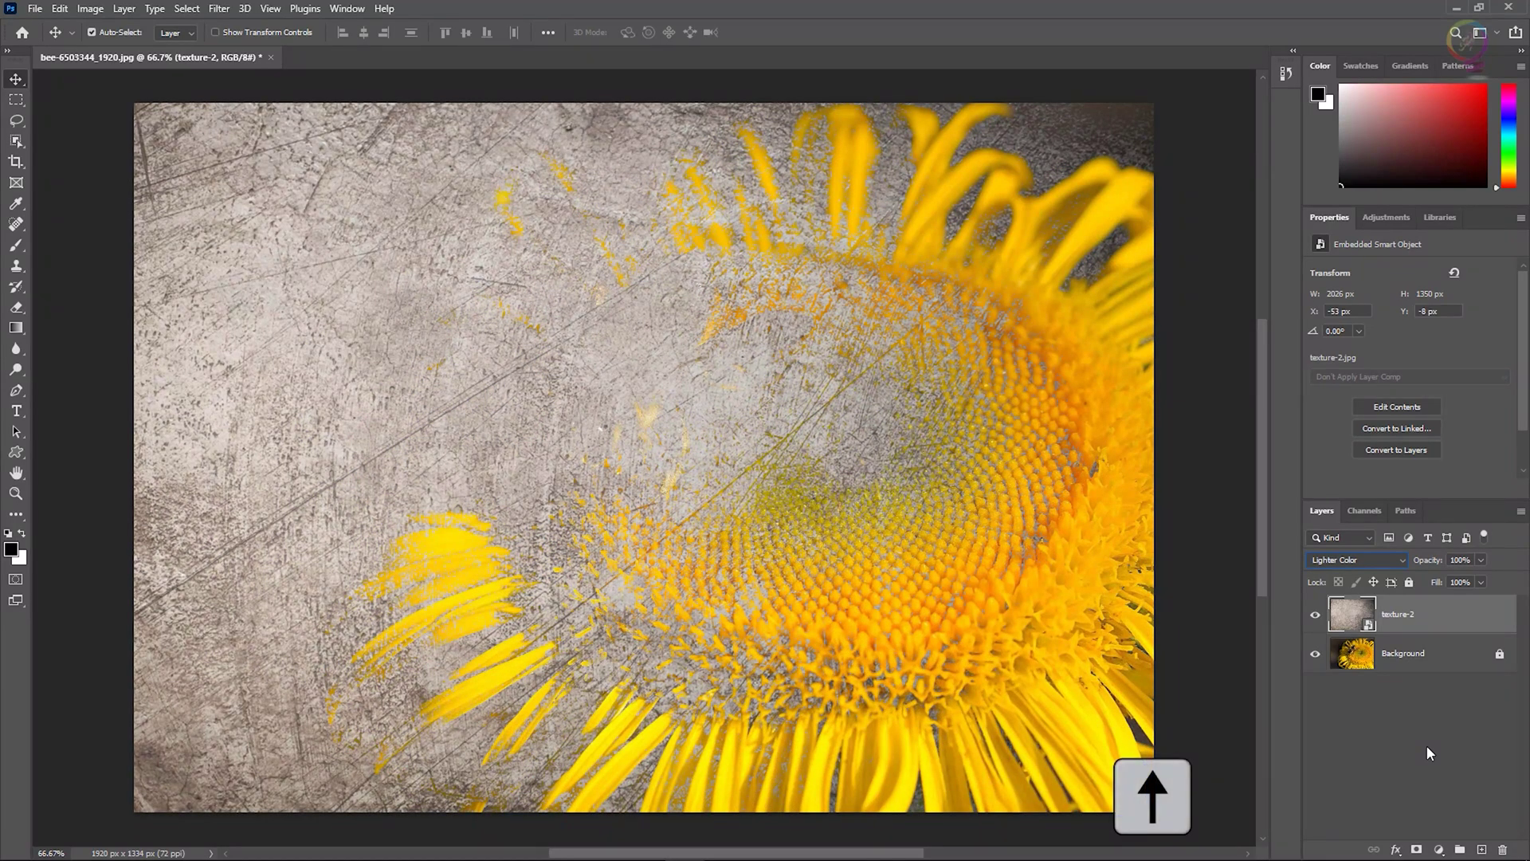
pyautogui.press('Up')
pyautogui.press('Up')
pyautogui.press('Down')
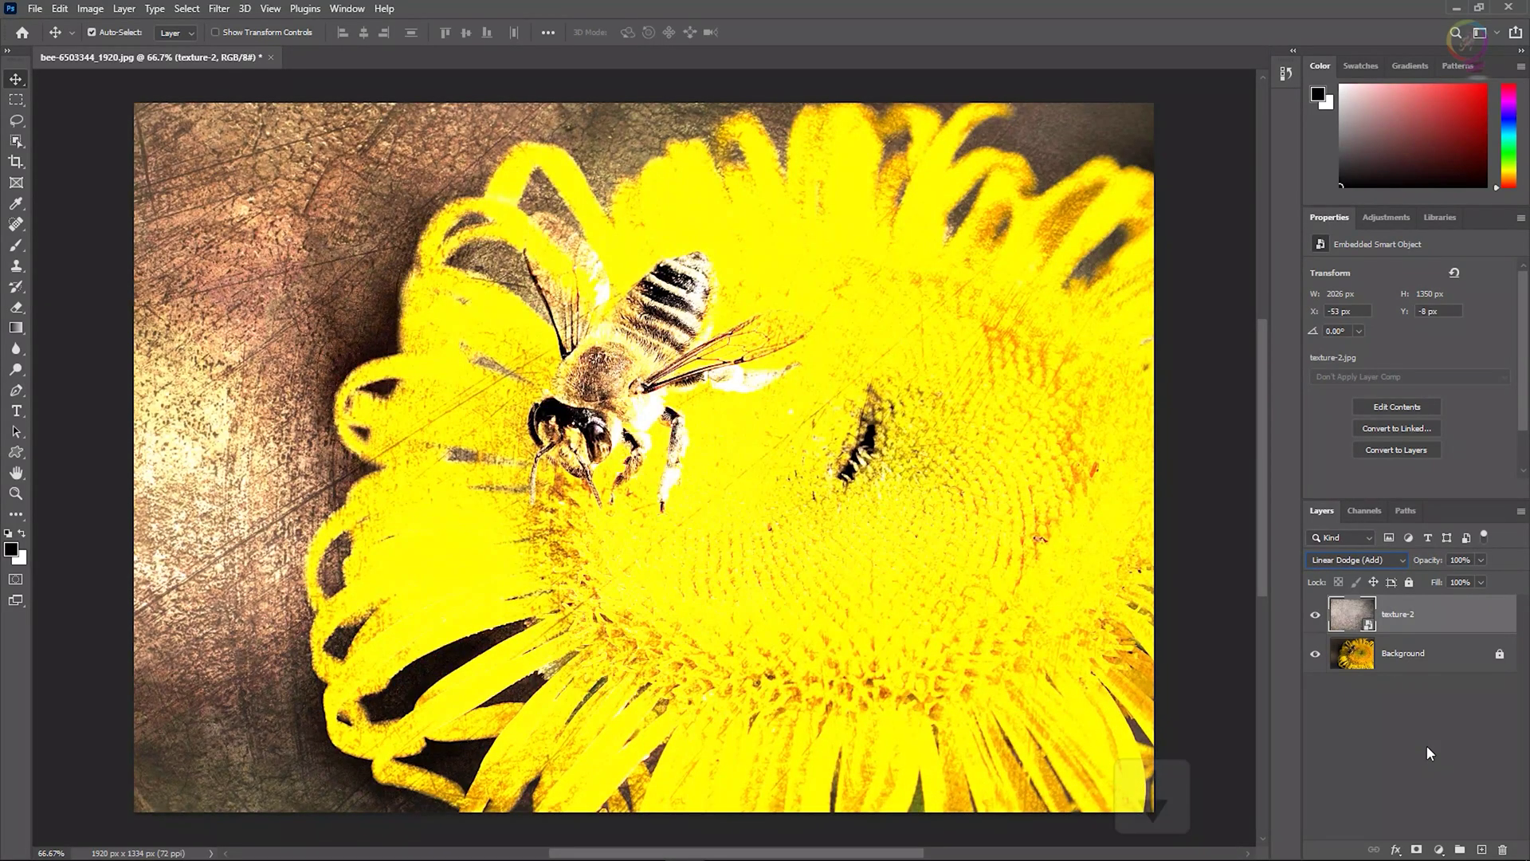
pyautogui.press('Down')
pyautogui.press('Down')
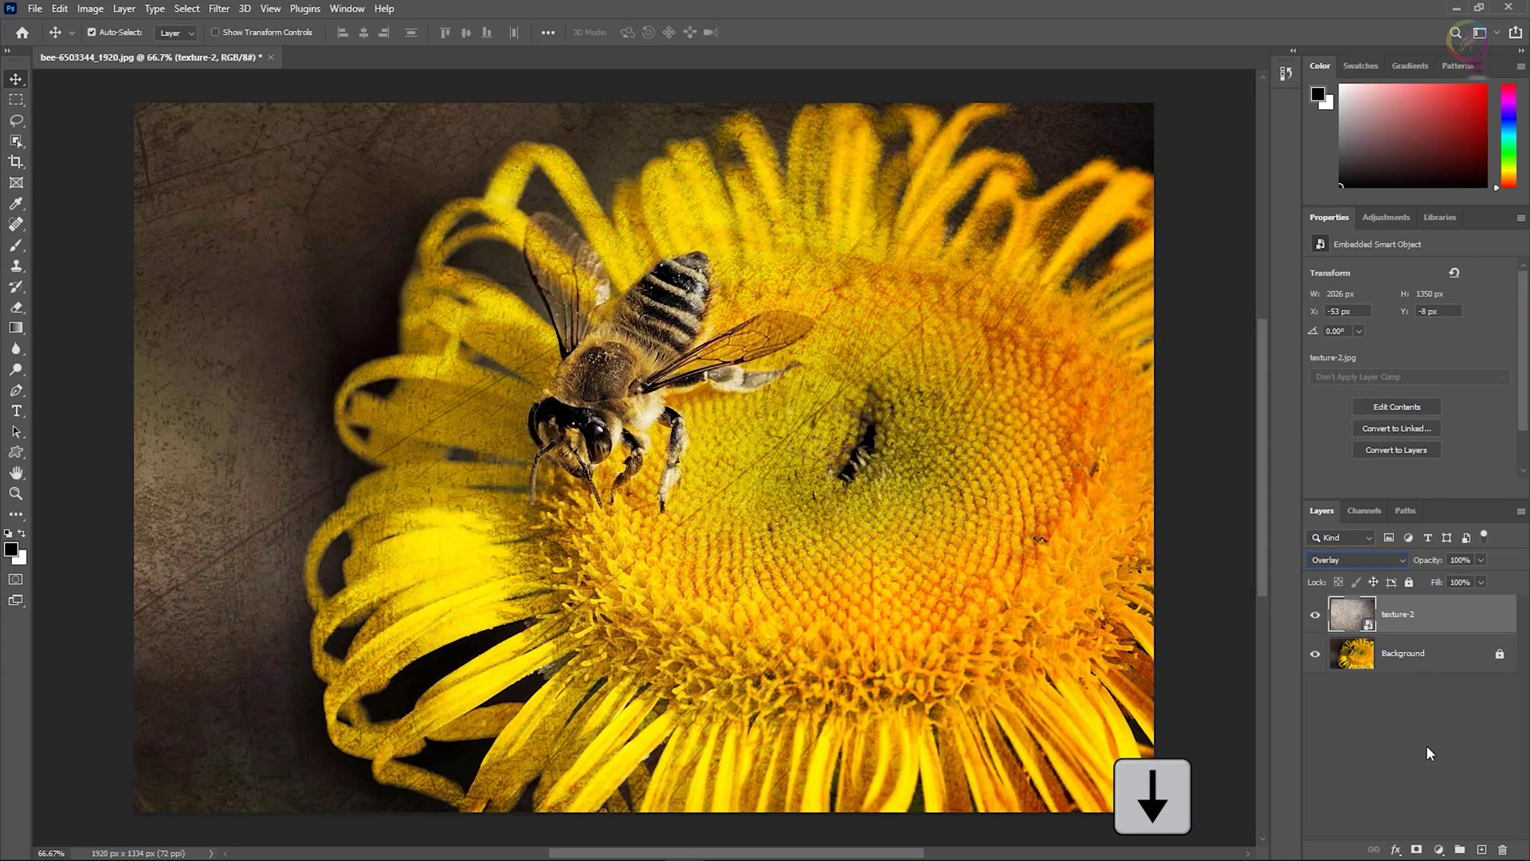
pyautogui.press('Down')
pyautogui.press('Down')
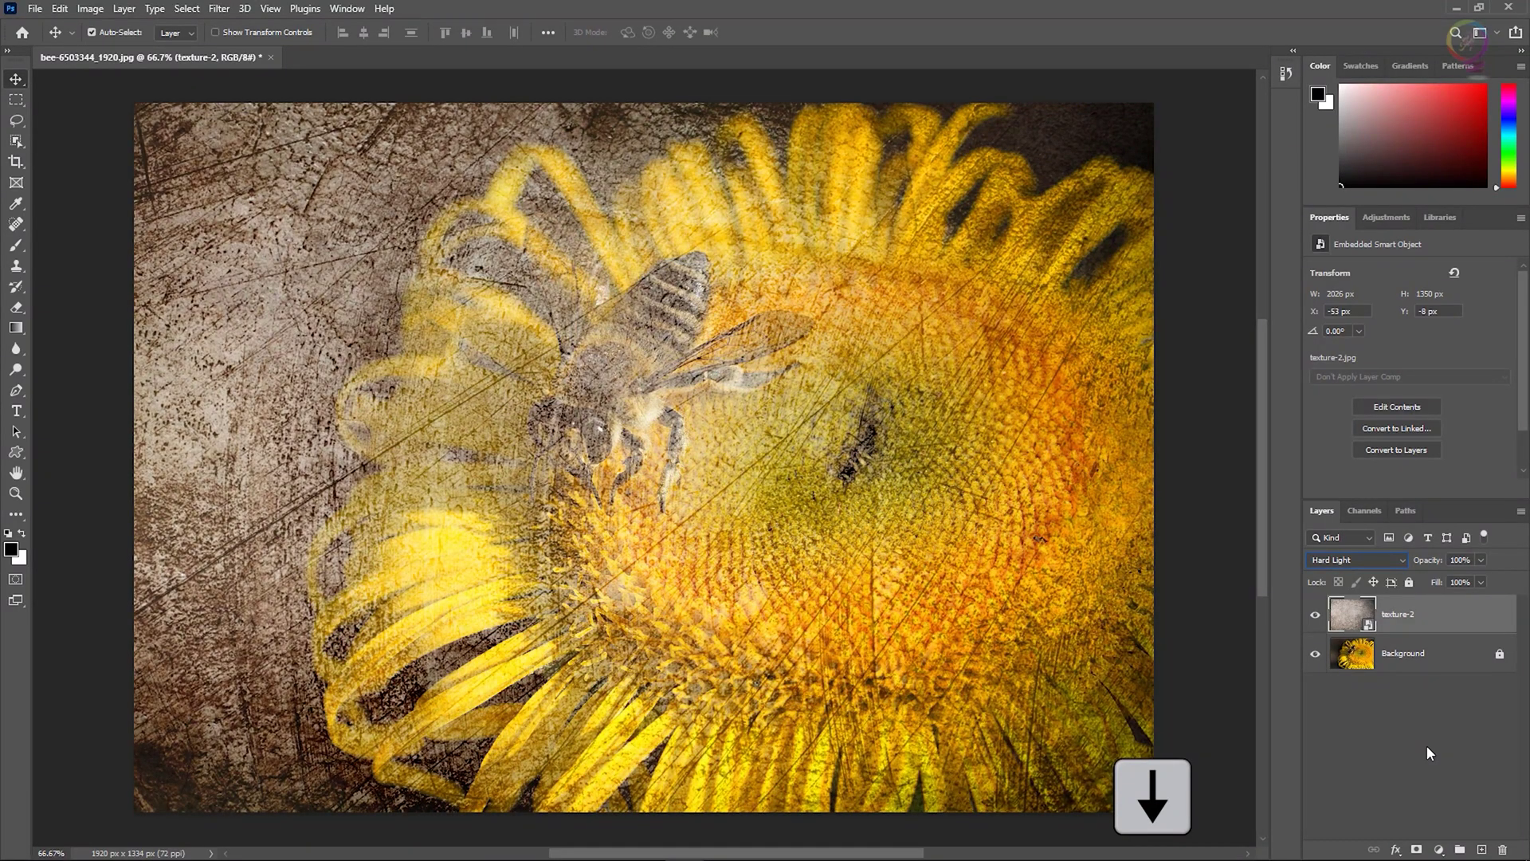
pyautogui.press('Down')
pyautogui.press('Down')
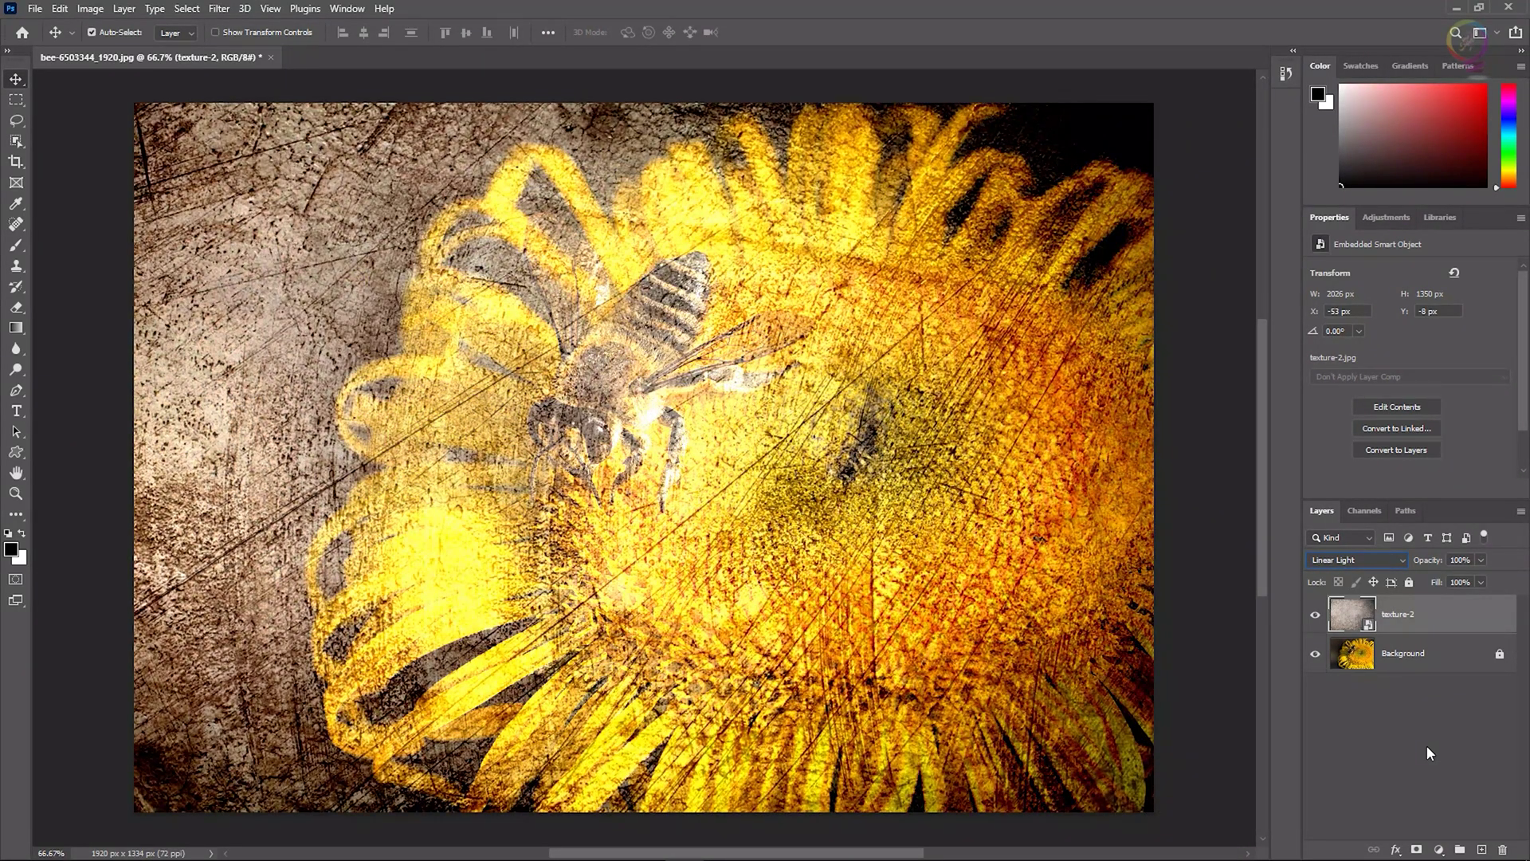
pyautogui.press('Down')
pyautogui.press('Down')
pyautogui.press('Down')
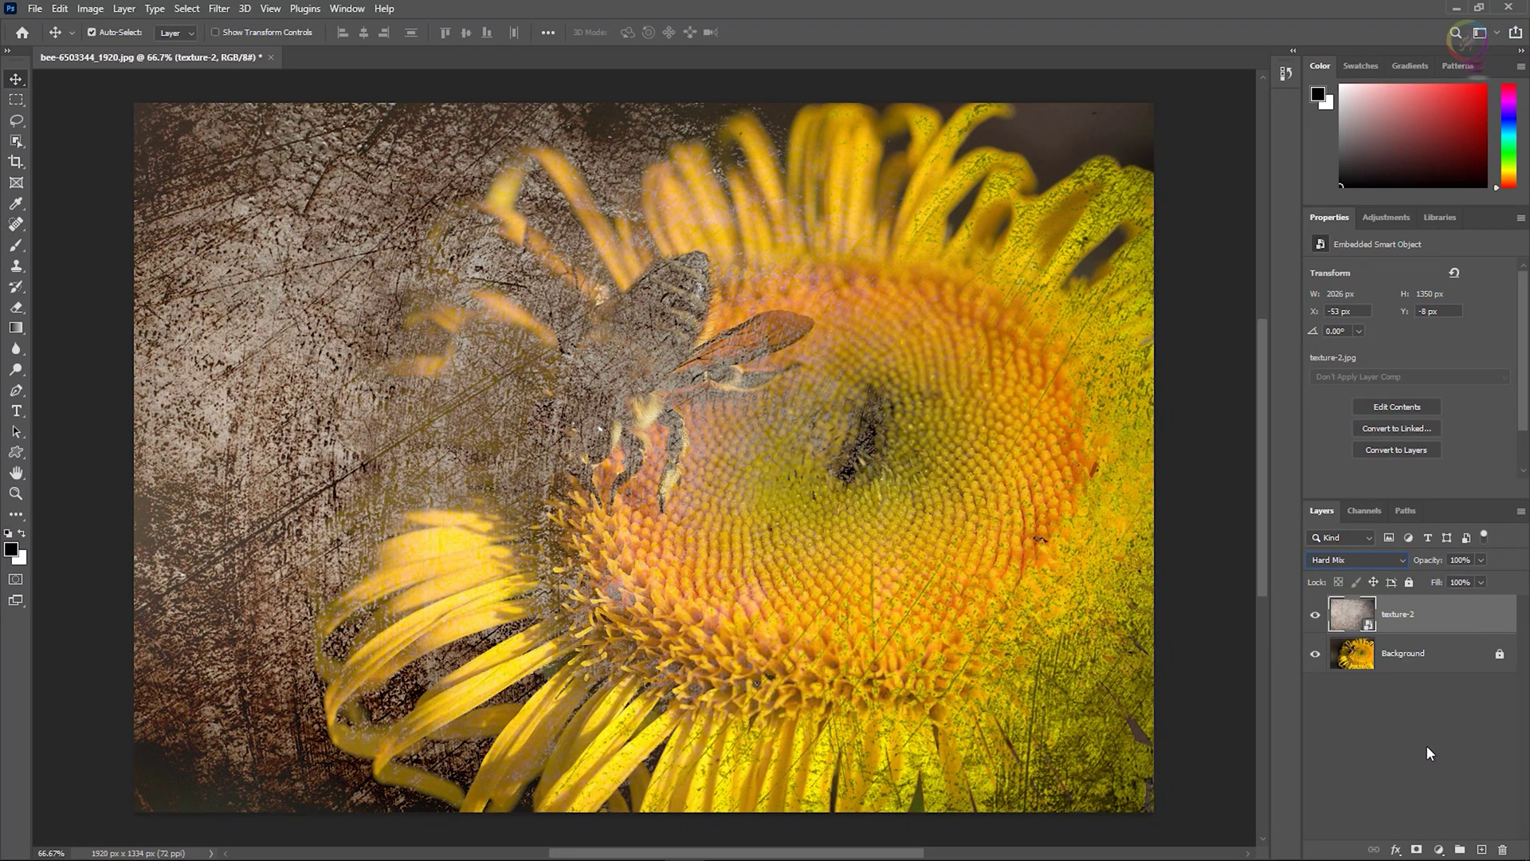
pyautogui.press('Down')
pyautogui.press('Down')
pyautogui.press('Down')
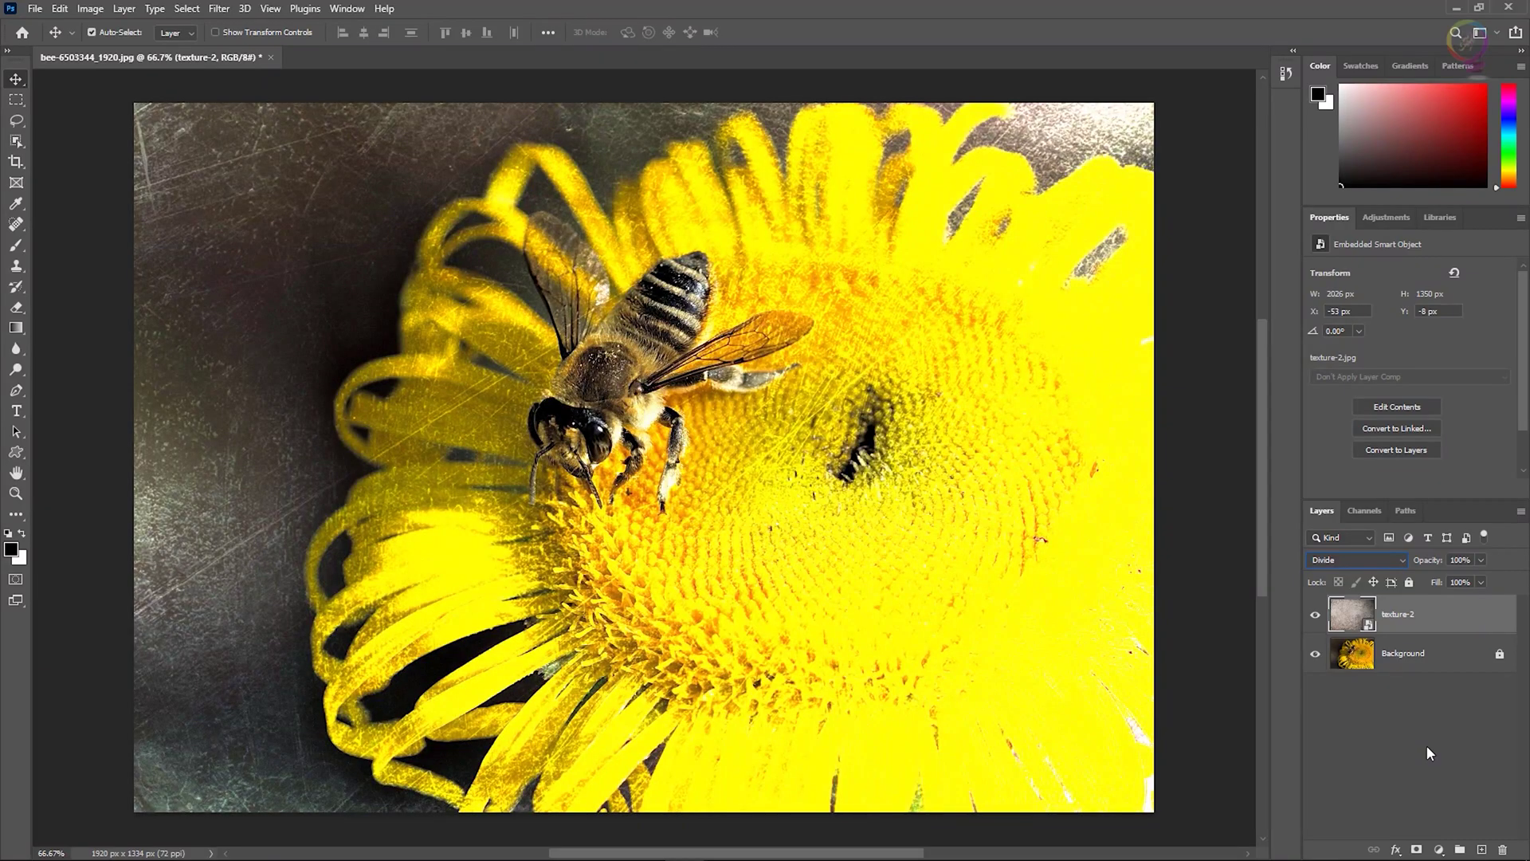
pyautogui.press('Down')
pyautogui.press('Down')
pyautogui.press('Down')
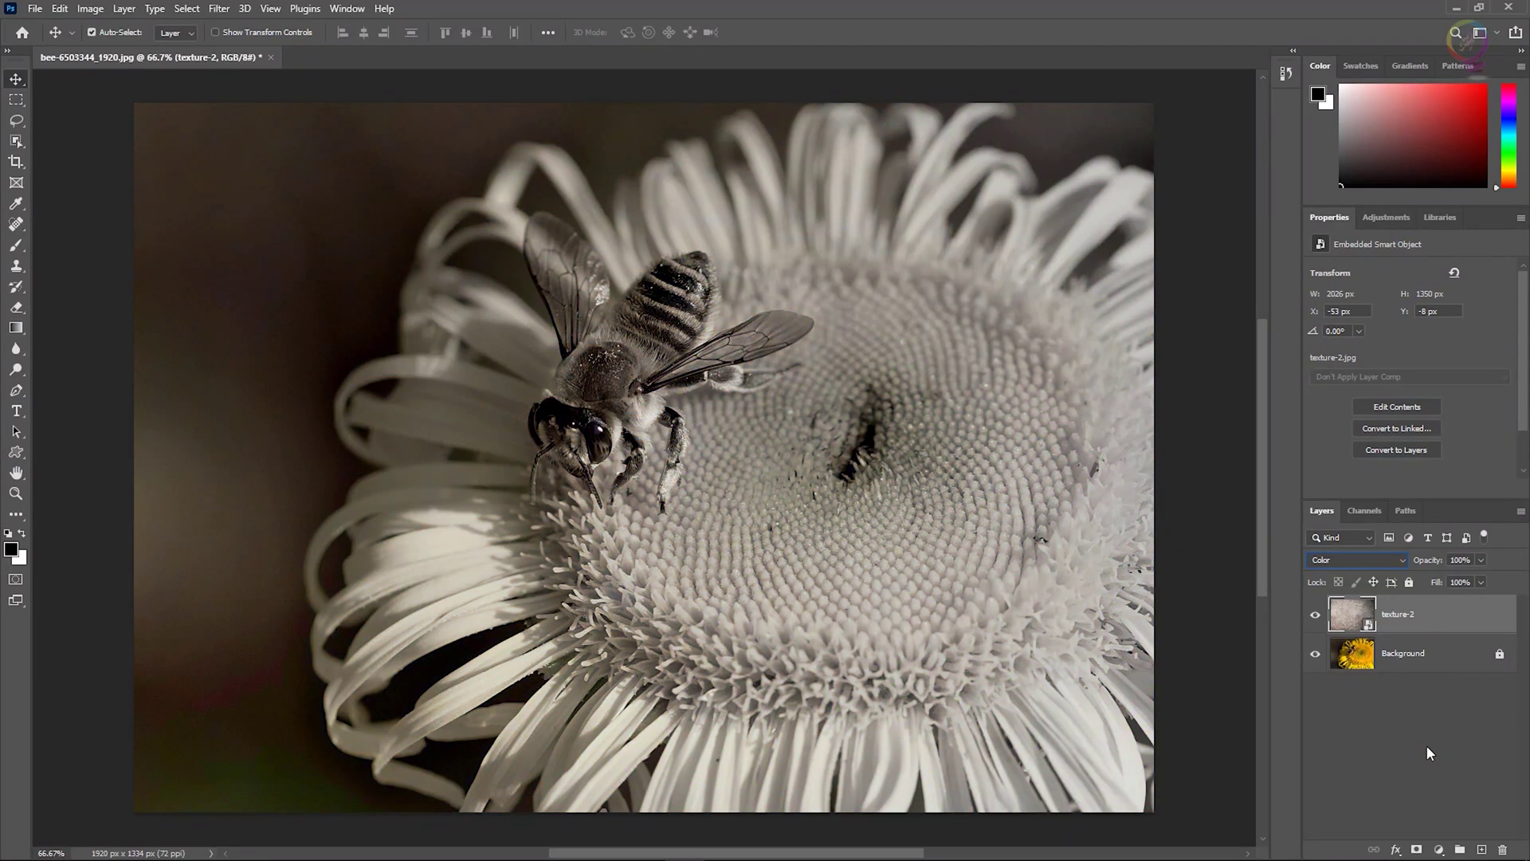
pyautogui.press('Down')
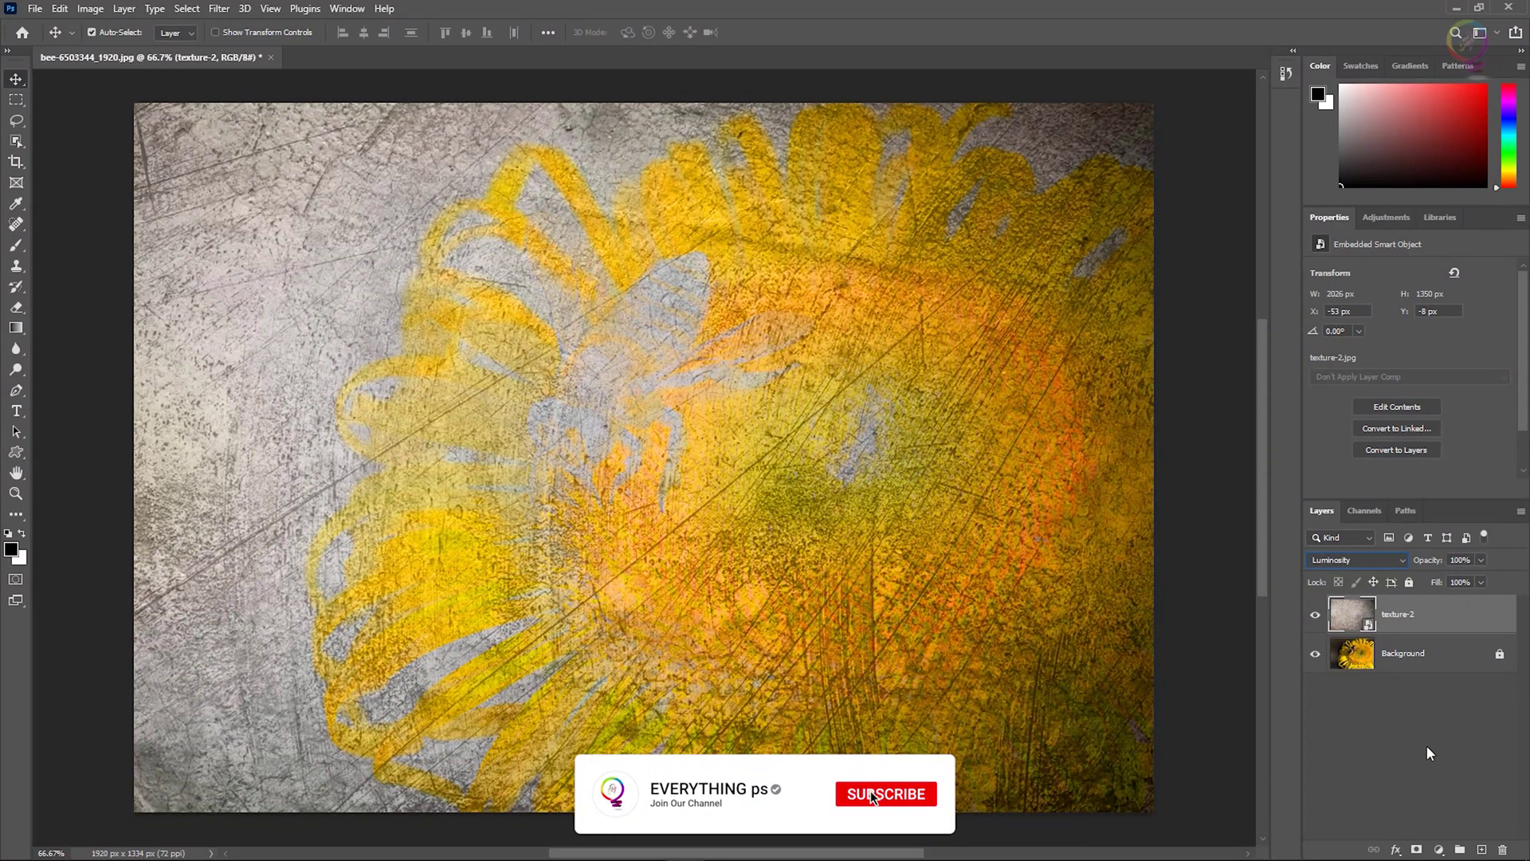
# Step: Cycle the texture-2 layer's blend mode backward from Luminosity to Soft Light
pyautogui.press('Up')
pyautogui.press('Up')
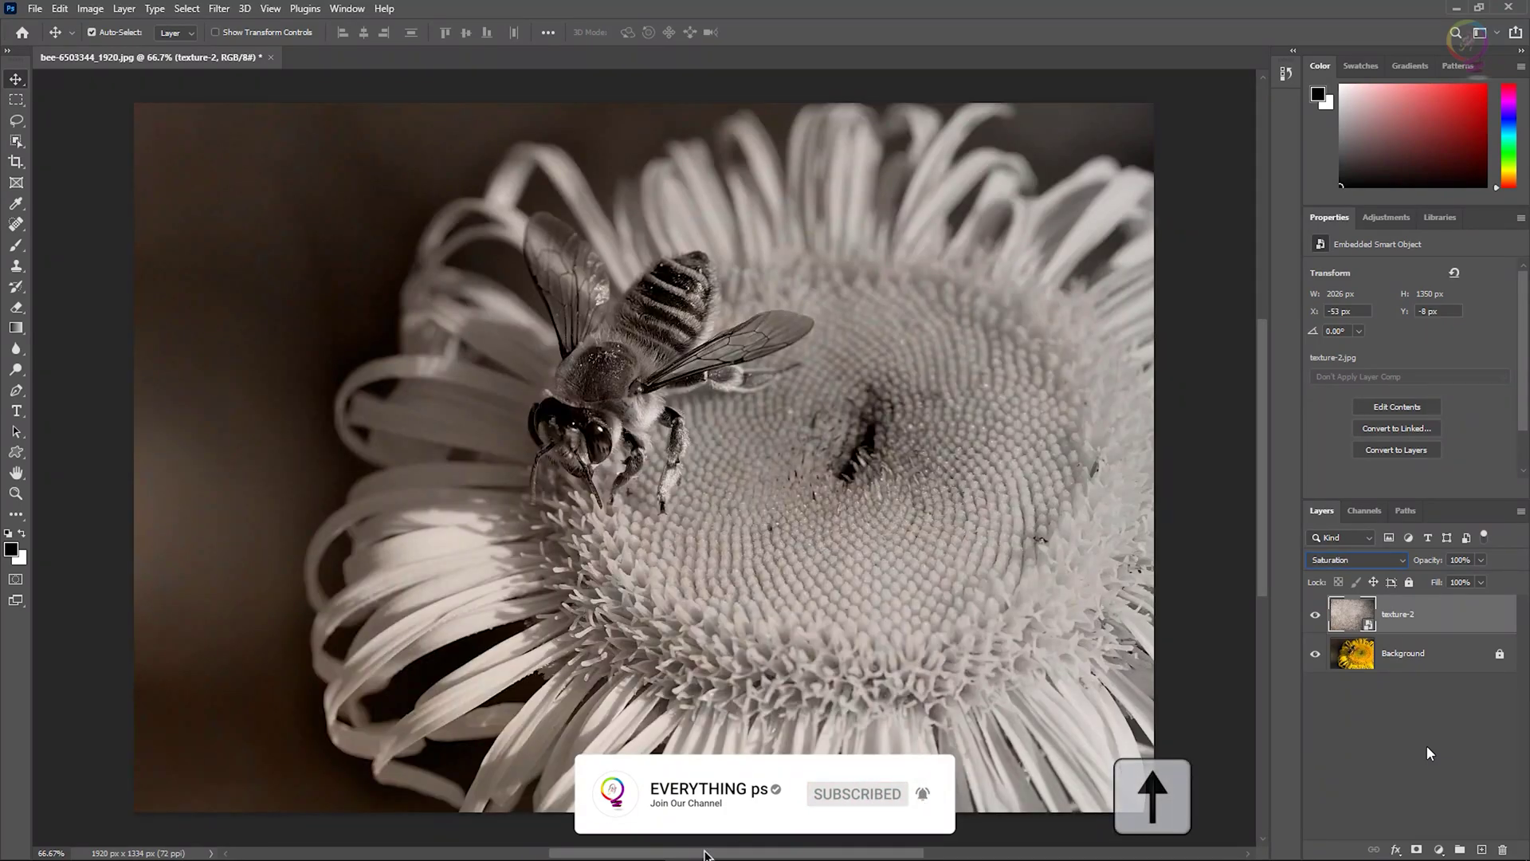
pyautogui.press('Up')
pyautogui.press('Up')
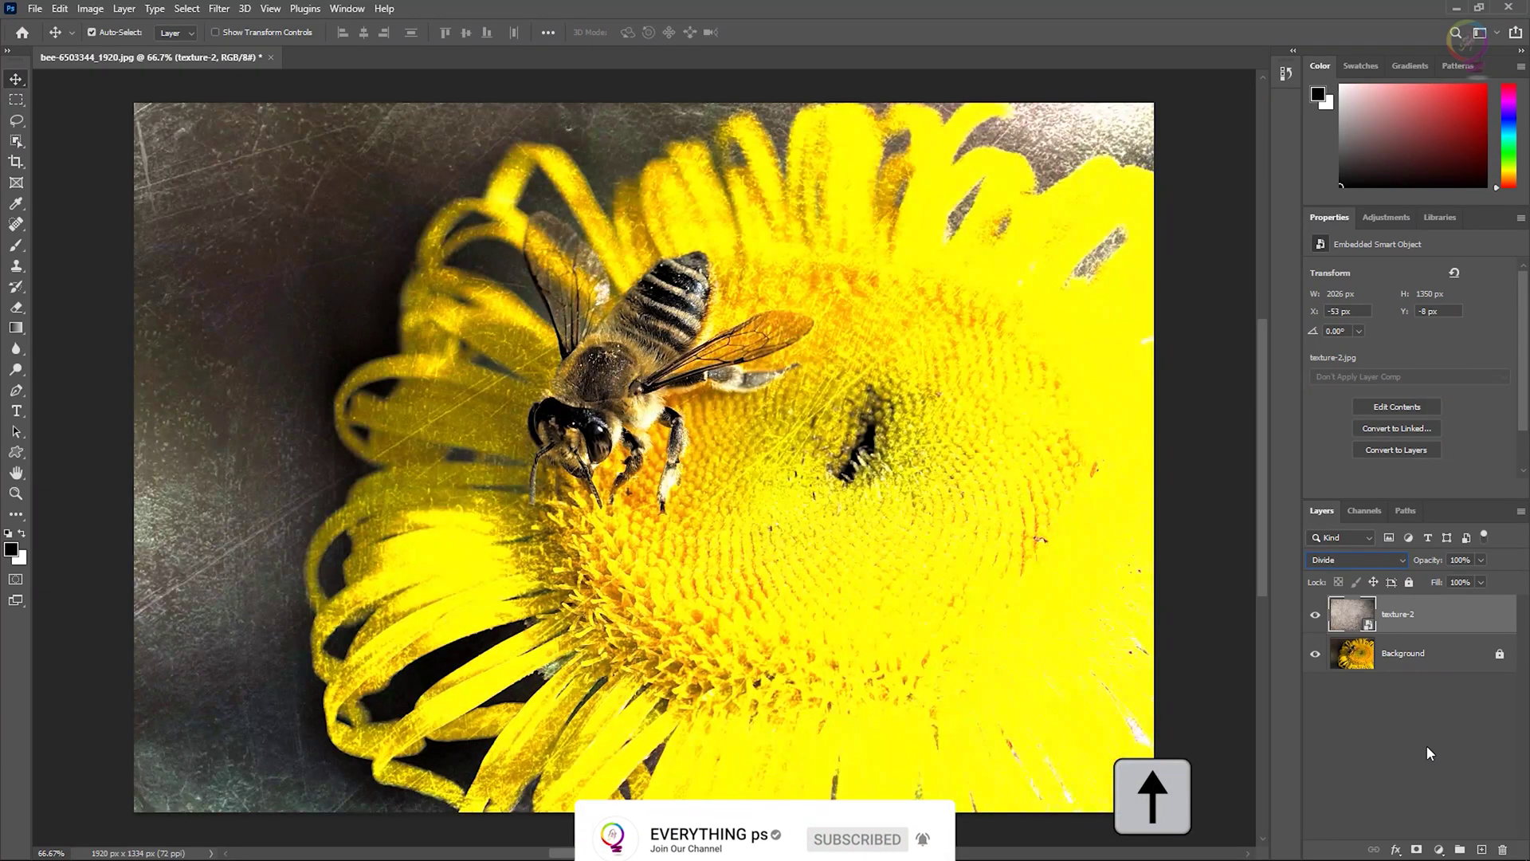
pyautogui.press('Up')
pyautogui.press('Up')
pyautogui.press('Up')
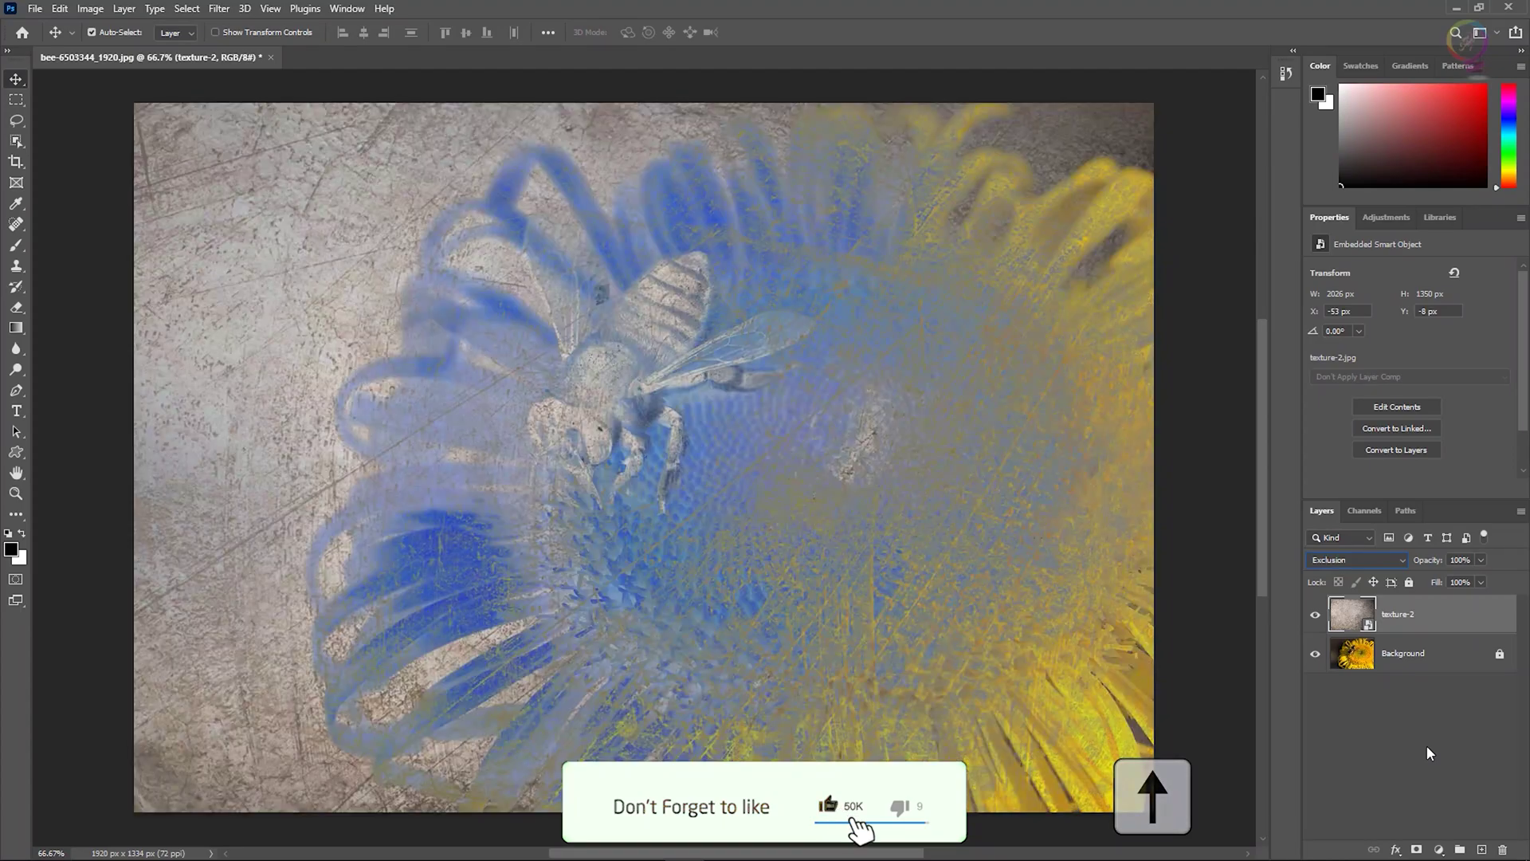
pyautogui.press('Up')
pyautogui.press('Up')
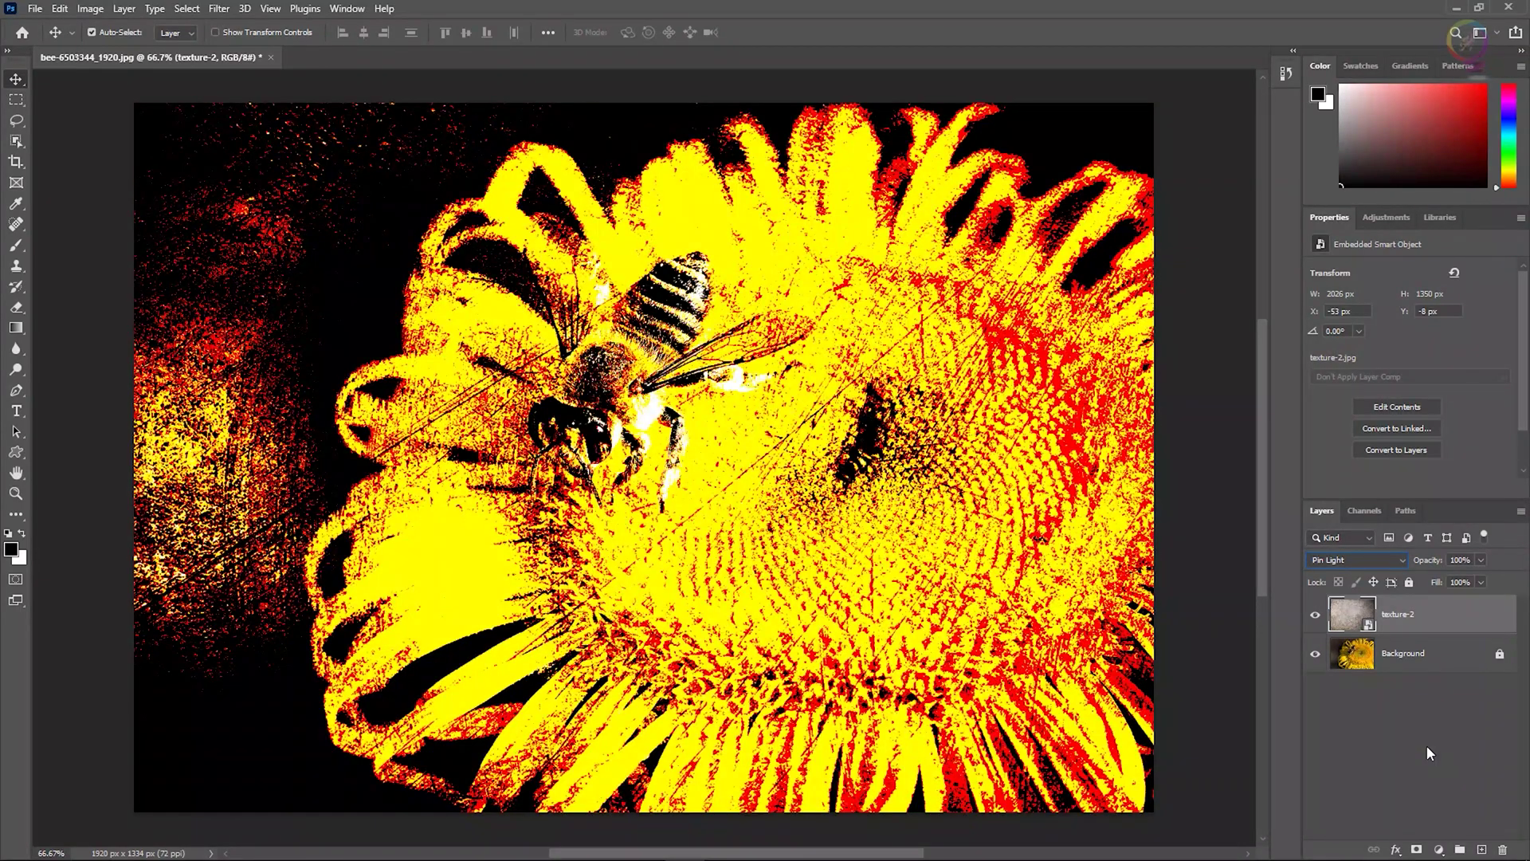
pyautogui.press('Up')
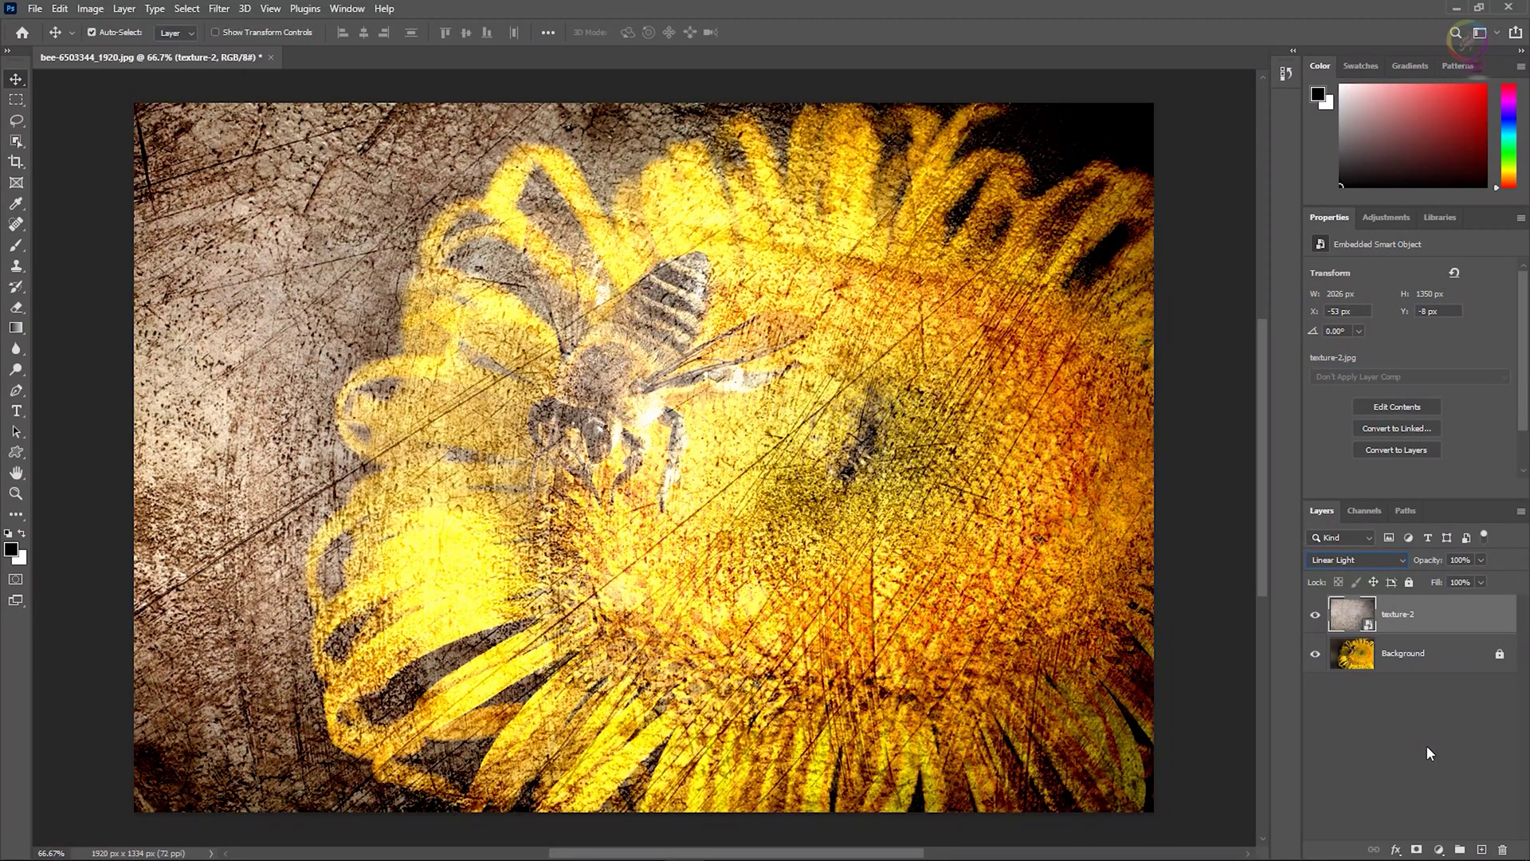
pyautogui.press('Up')
pyautogui.press('Up')
pyautogui.press('Up')
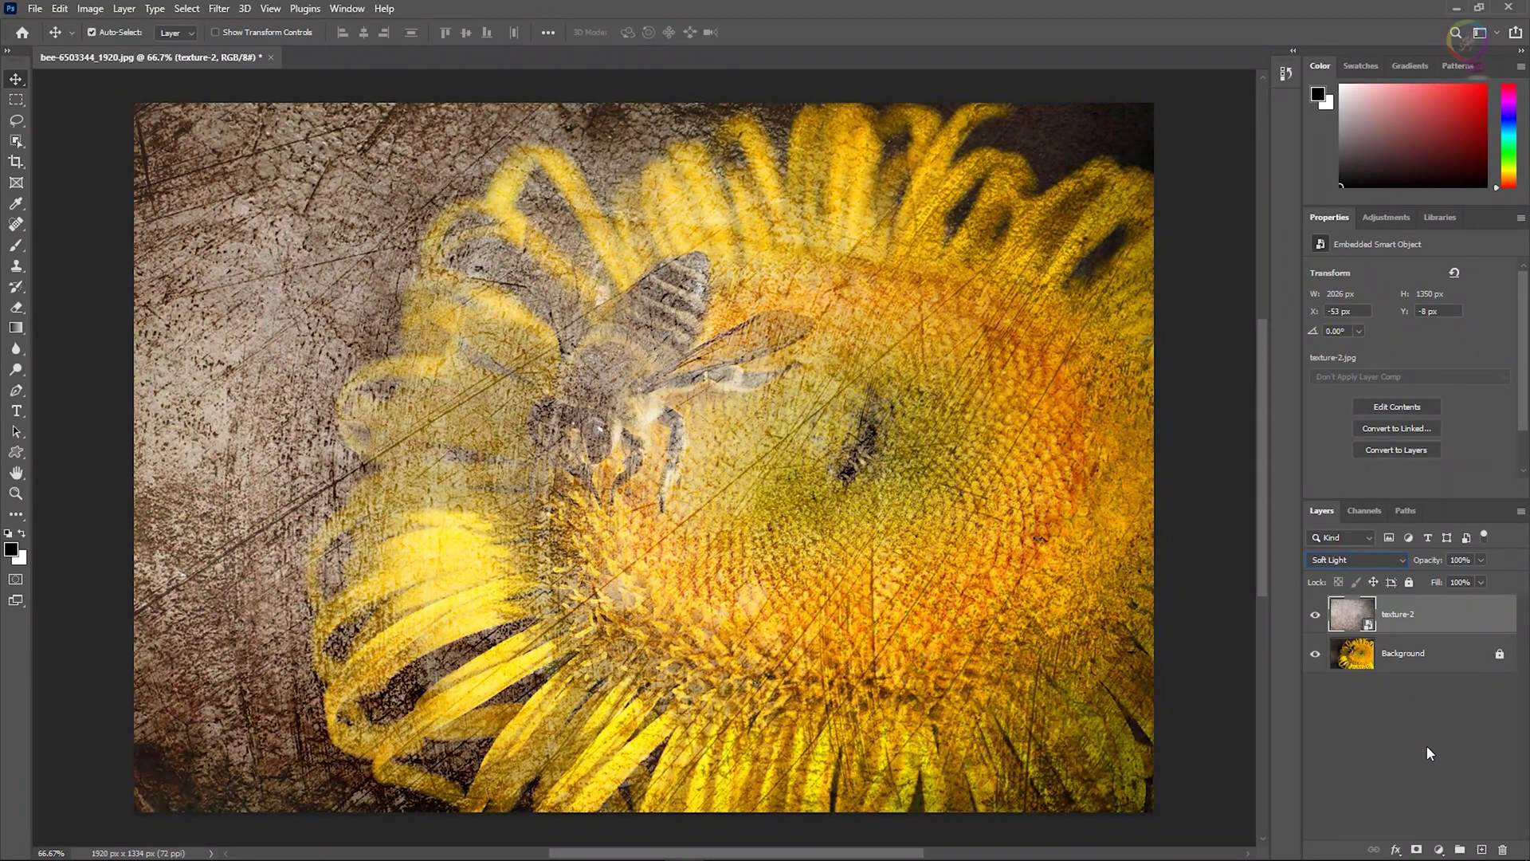
# Step: Set the texture-2 layer's blend mode to Overlay and lower its opacity to 51%
pyautogui.press('Up')
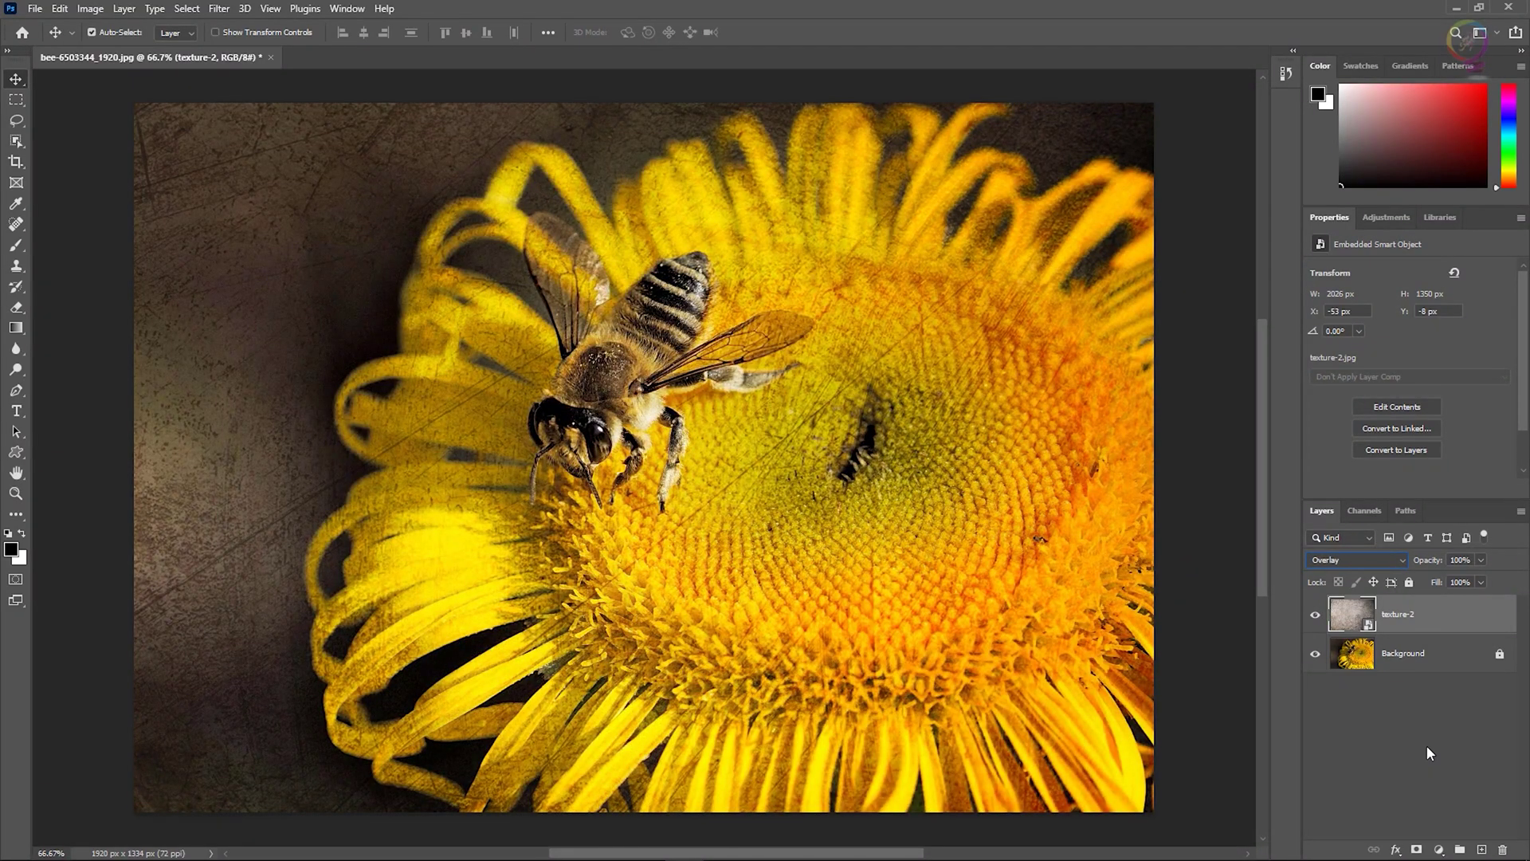
pyautogui.click(1377, 560)
pyautogui.click(1342, 656)
pyautogui.moveTo(1432, 560); pyautogui.dragTo(1396, 561)
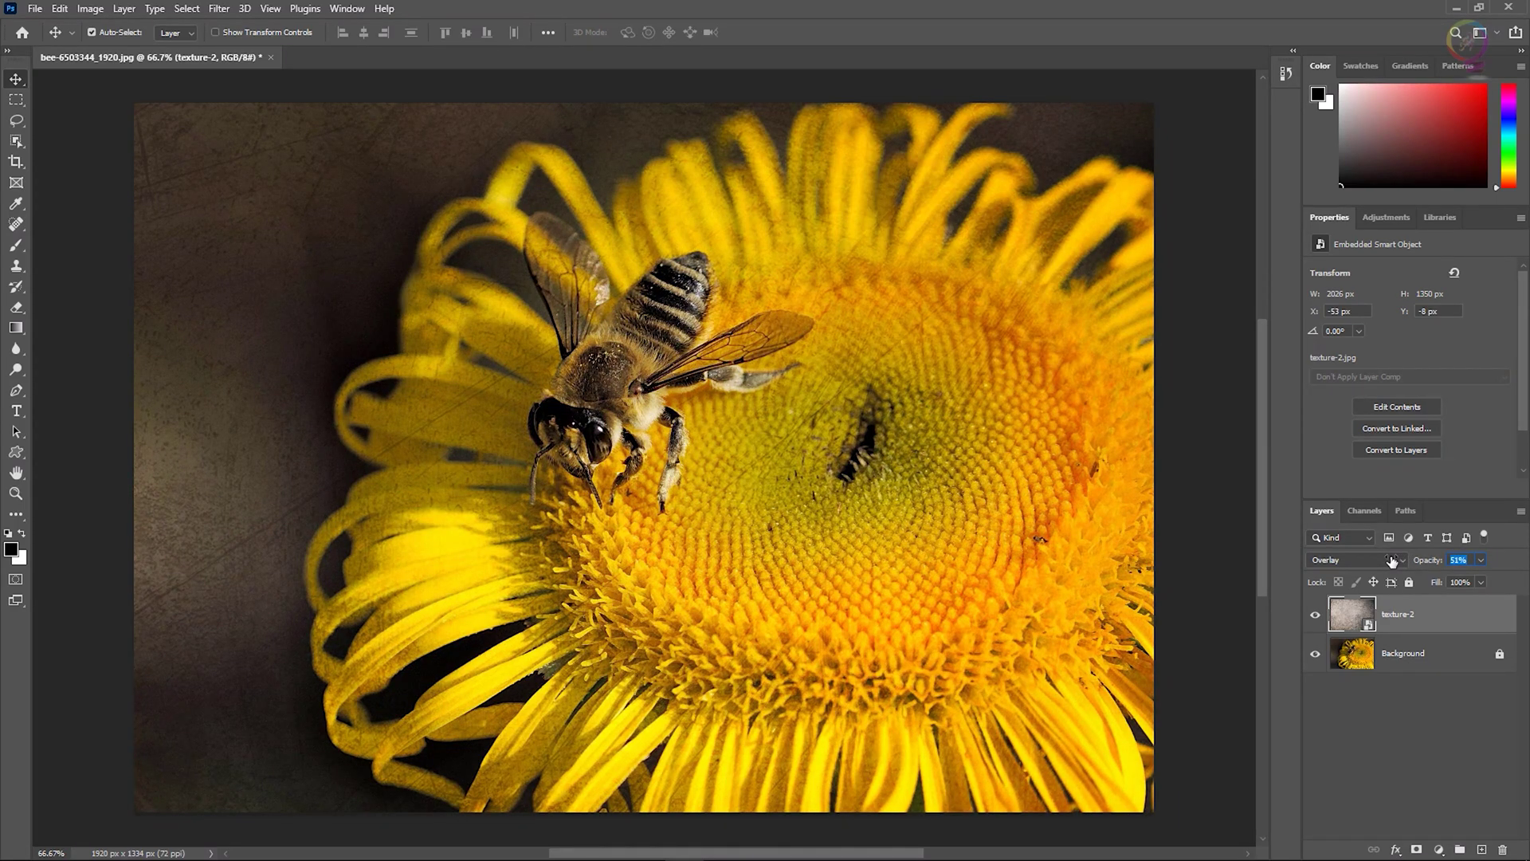
pyautogui.moveTo(1389, 561); pyautogui.dragTo(1393, 562)
# Step: Start saving the bee composite as a new file in the Photoshop (PSD) format
pyautogui.click(35, 9)
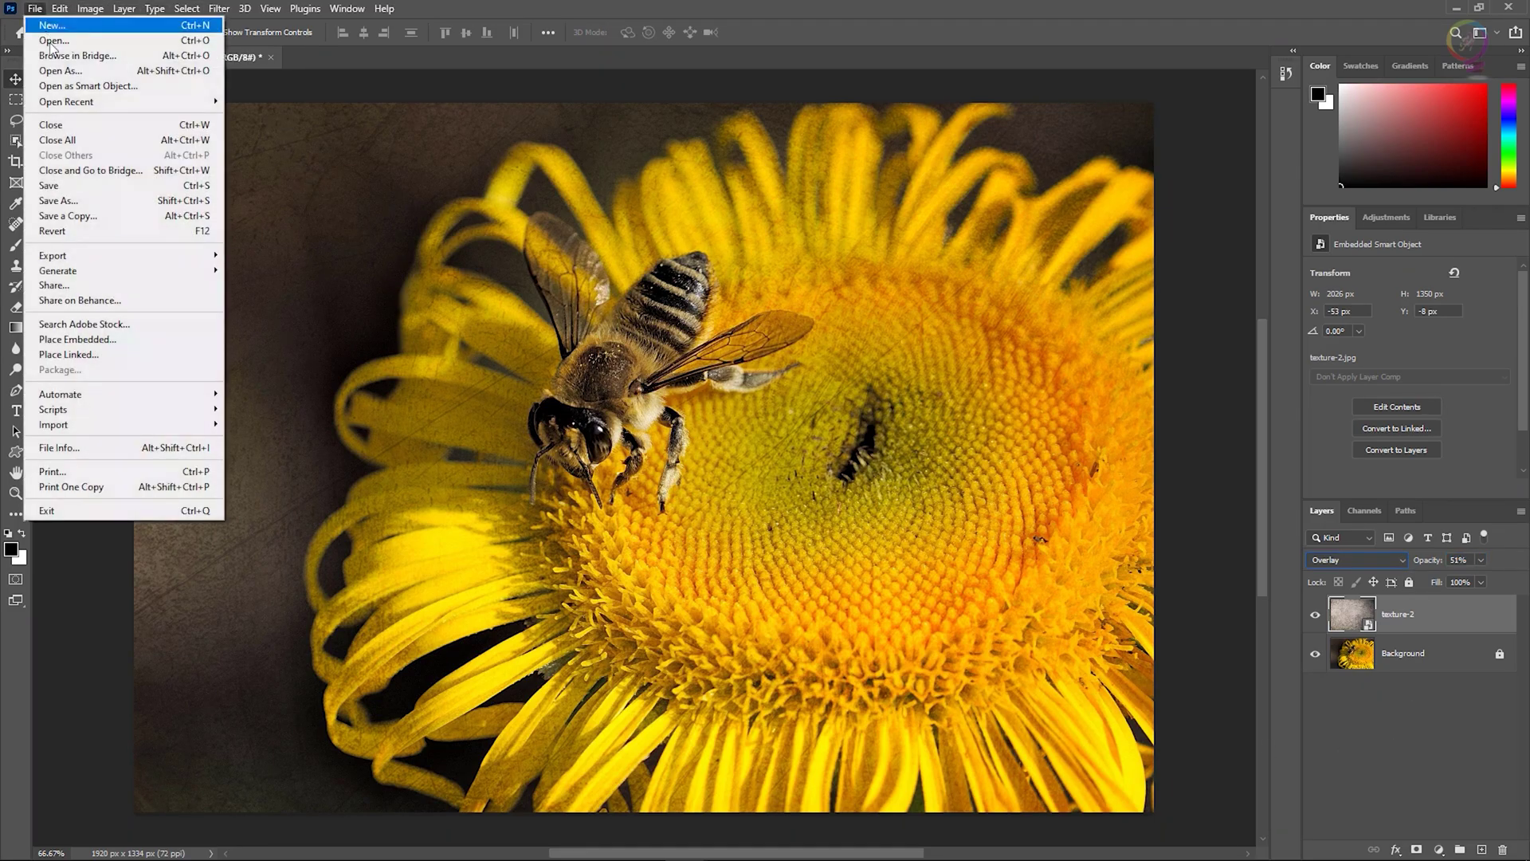
pyautogui.click(179, 203)
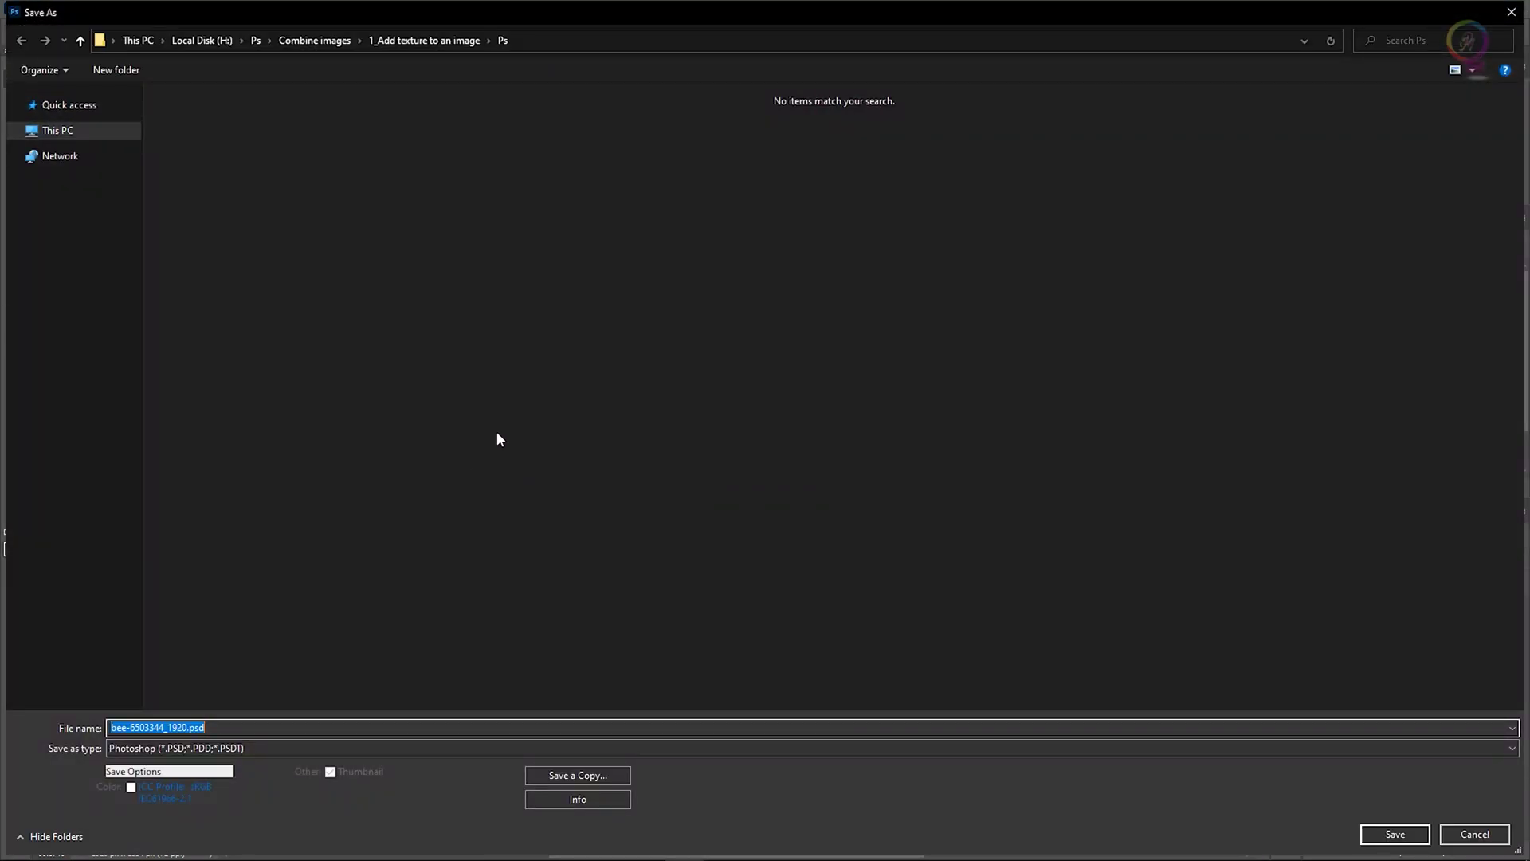
pyautogui.click(242, 747)
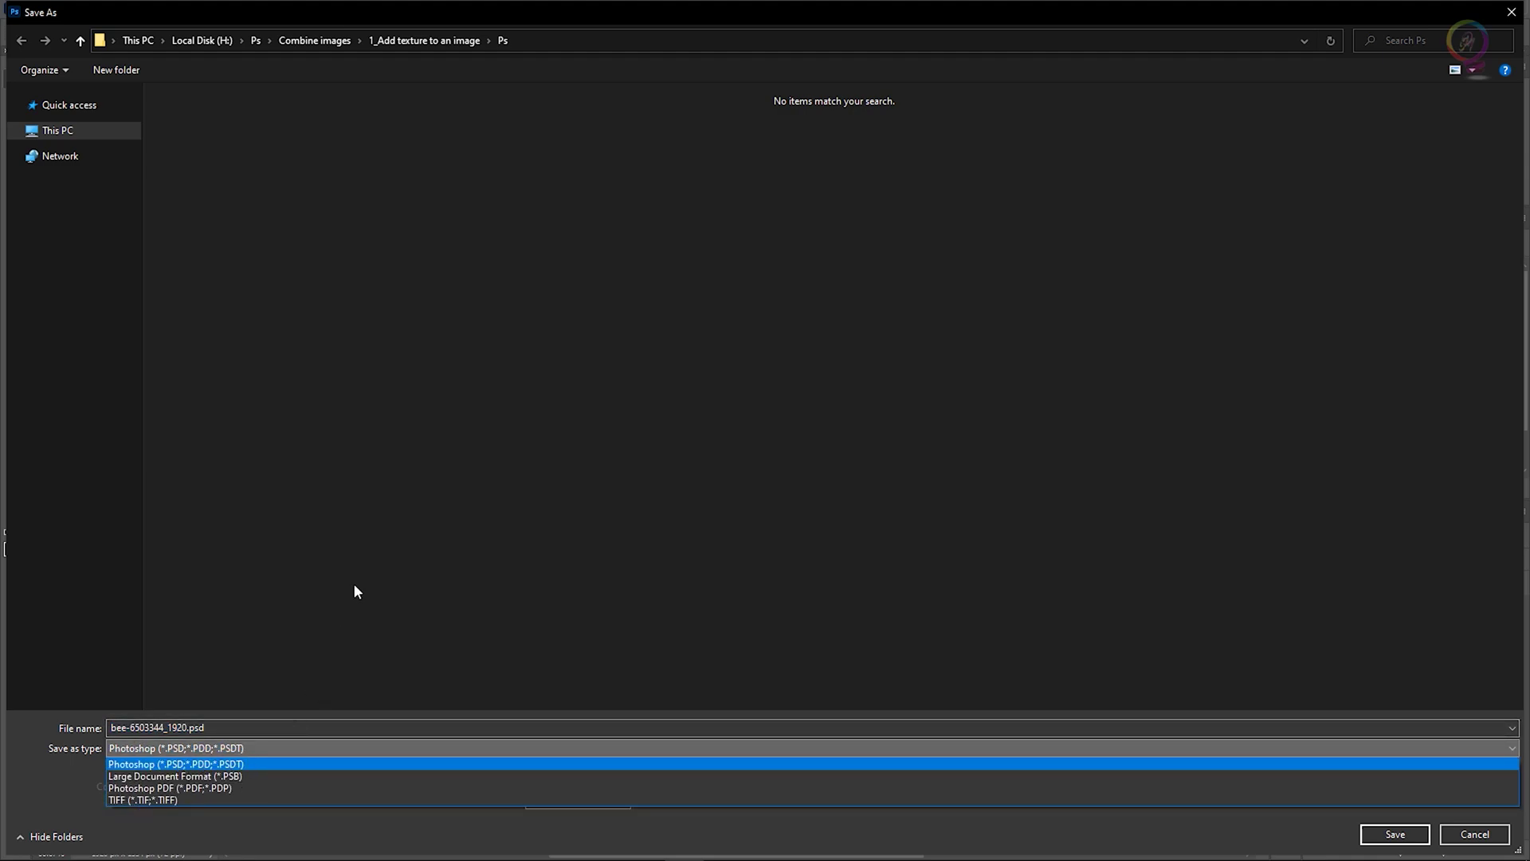
pyautogui.click(300, 762)
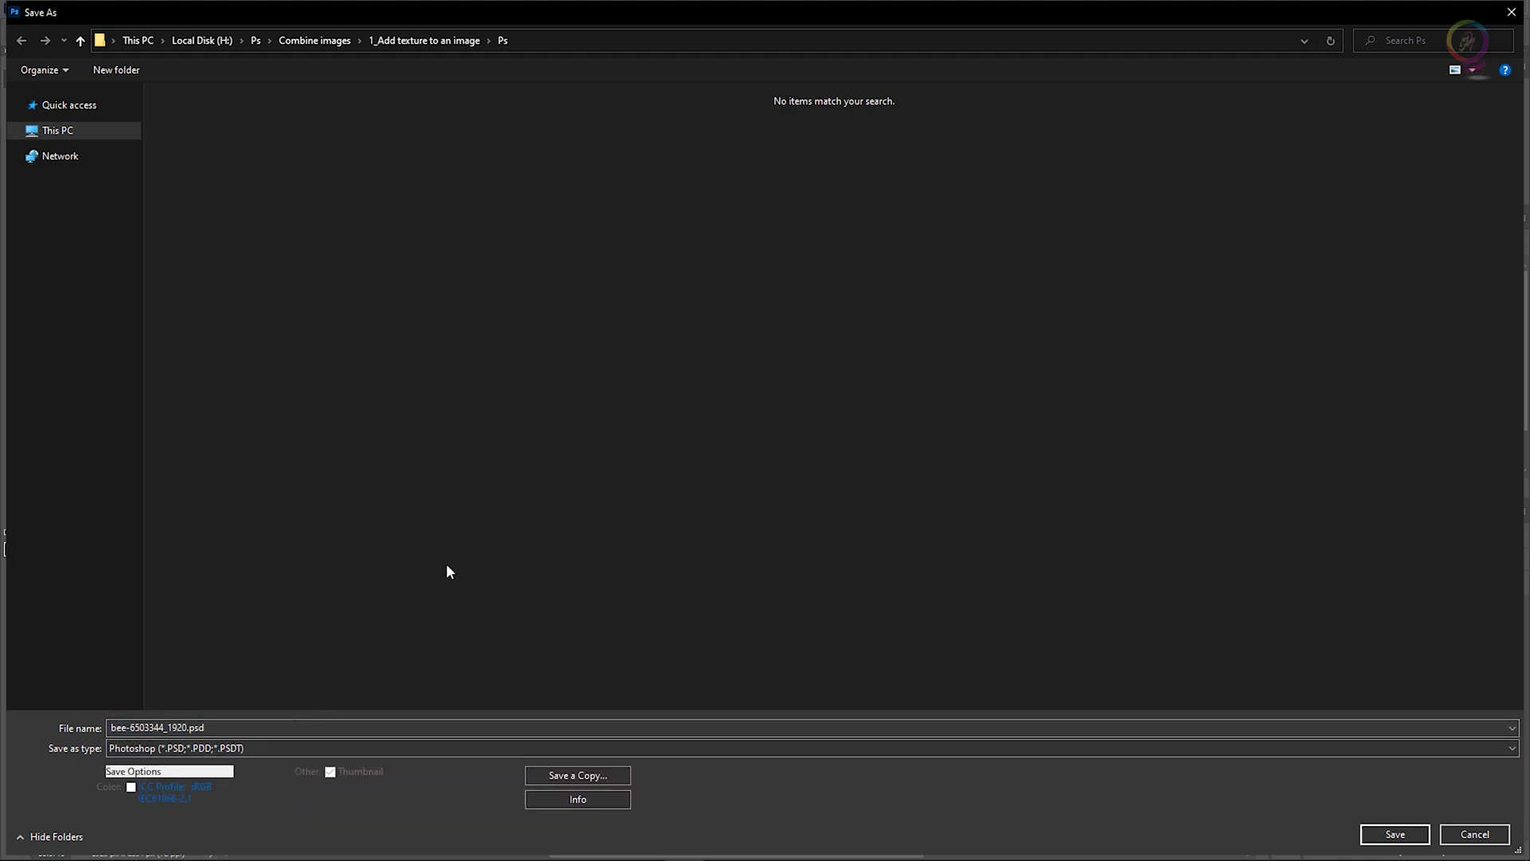
# Step: Name the file "Add Texture to an image" and save it, accepting the format options
pyautogui.click(184, 727)
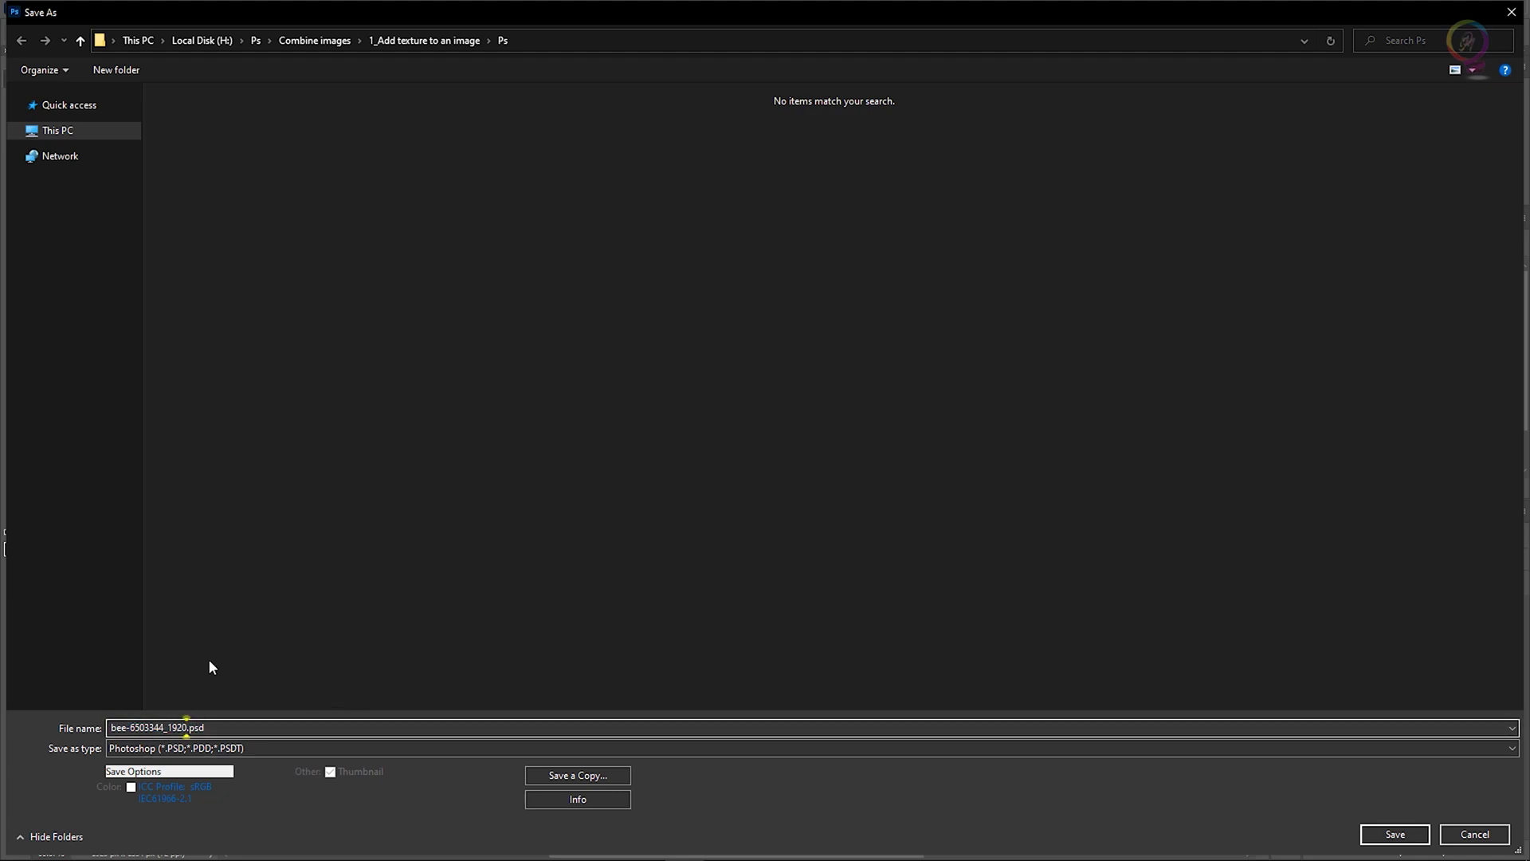
pyautogui.press('BackSpace')
pyautogui.press('BackSpace')
pyautogui.press('BackSpace')
pyautogui.press('BackSpace')
pyautogui.press('BackSpace')
pyautogui.press('BackSpace')
pyautogui.press('BackSpace')
pyautogui.press('BackSpace')
pyautogui.press('BackSpace')
pyautogui.press('BackSpace')
pyautogui.press('BackSpace')
pyautogui.press('BackSpace')
pyautogui.press('BackSpace')
pyautogui.press('BackSpace')
pyautogui.press('BackSpace')
pyautogui.press('BackSpace')
pyautogui.write('Add Texture to an image')
pyautogui.press('Return')
pyautogui.press('Return')
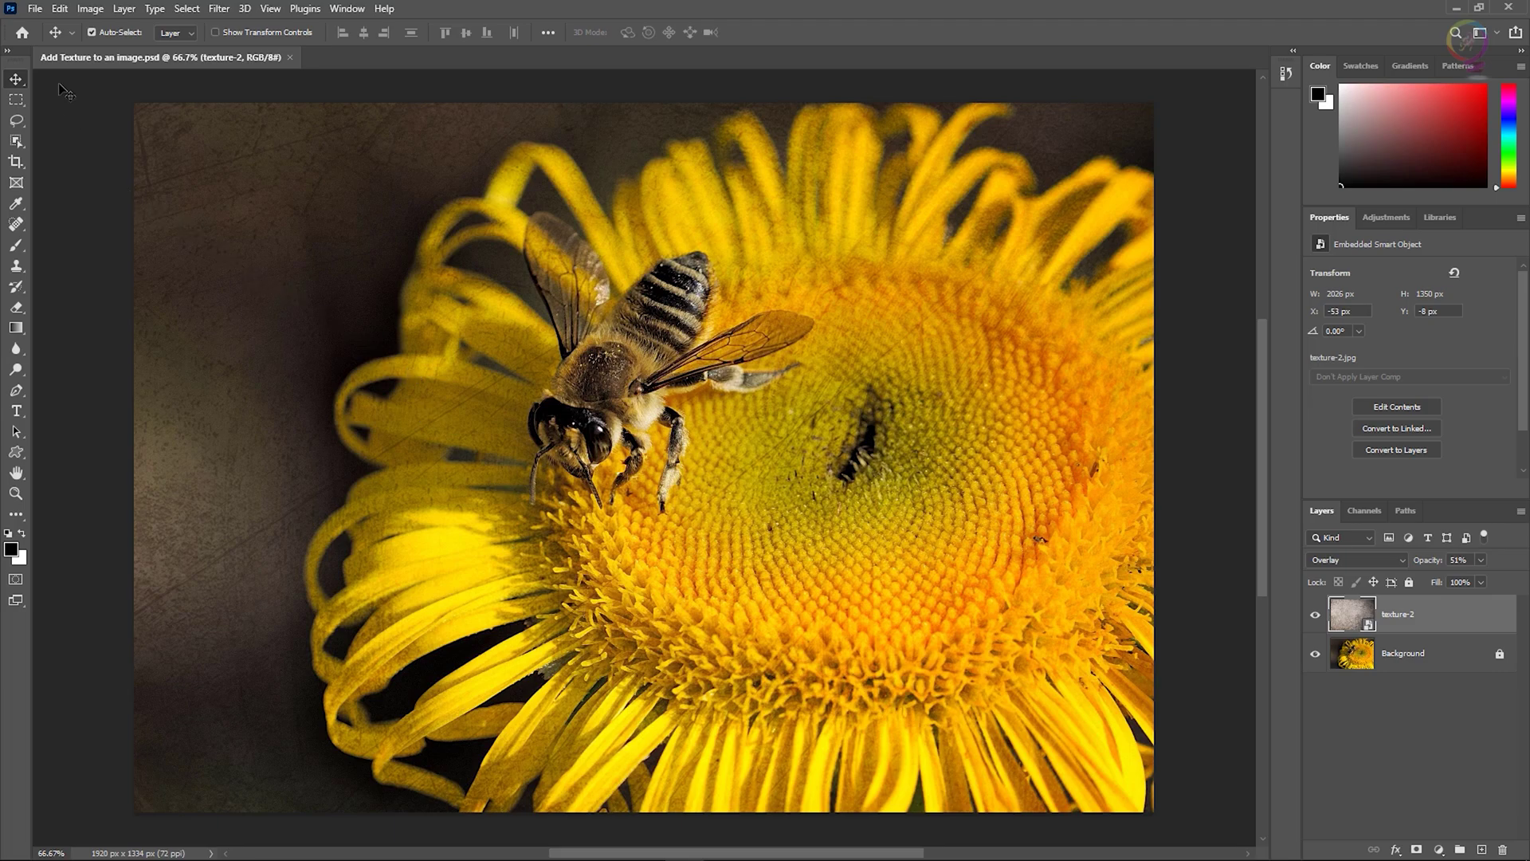
# Step: Open the image incense-sticks-6537298_1920.jpg from the Ps folder
pyautogui.click(34, 10)
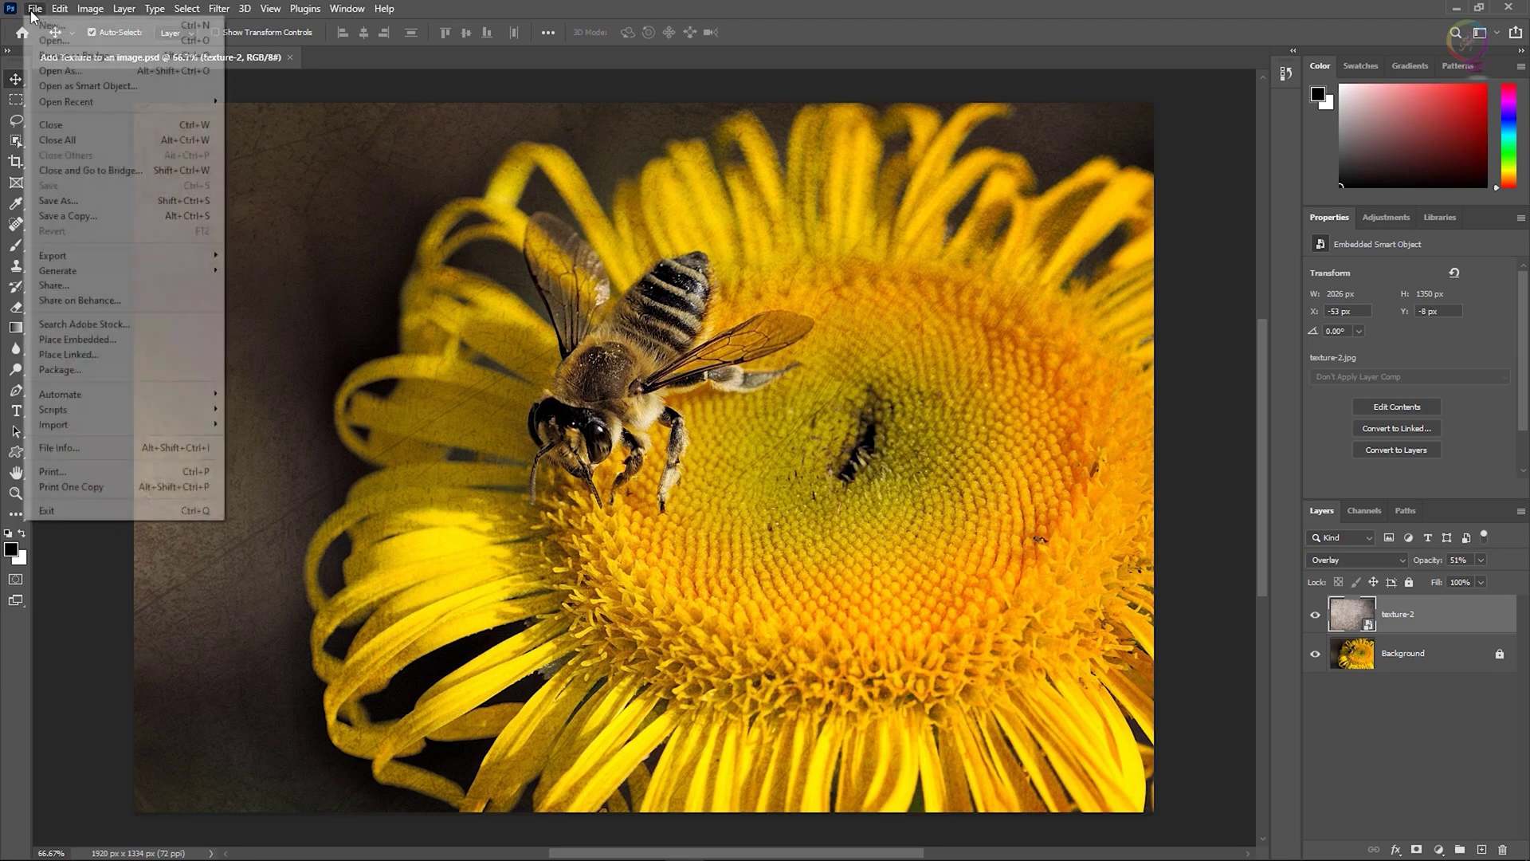
pyautogui.click(134, 43)
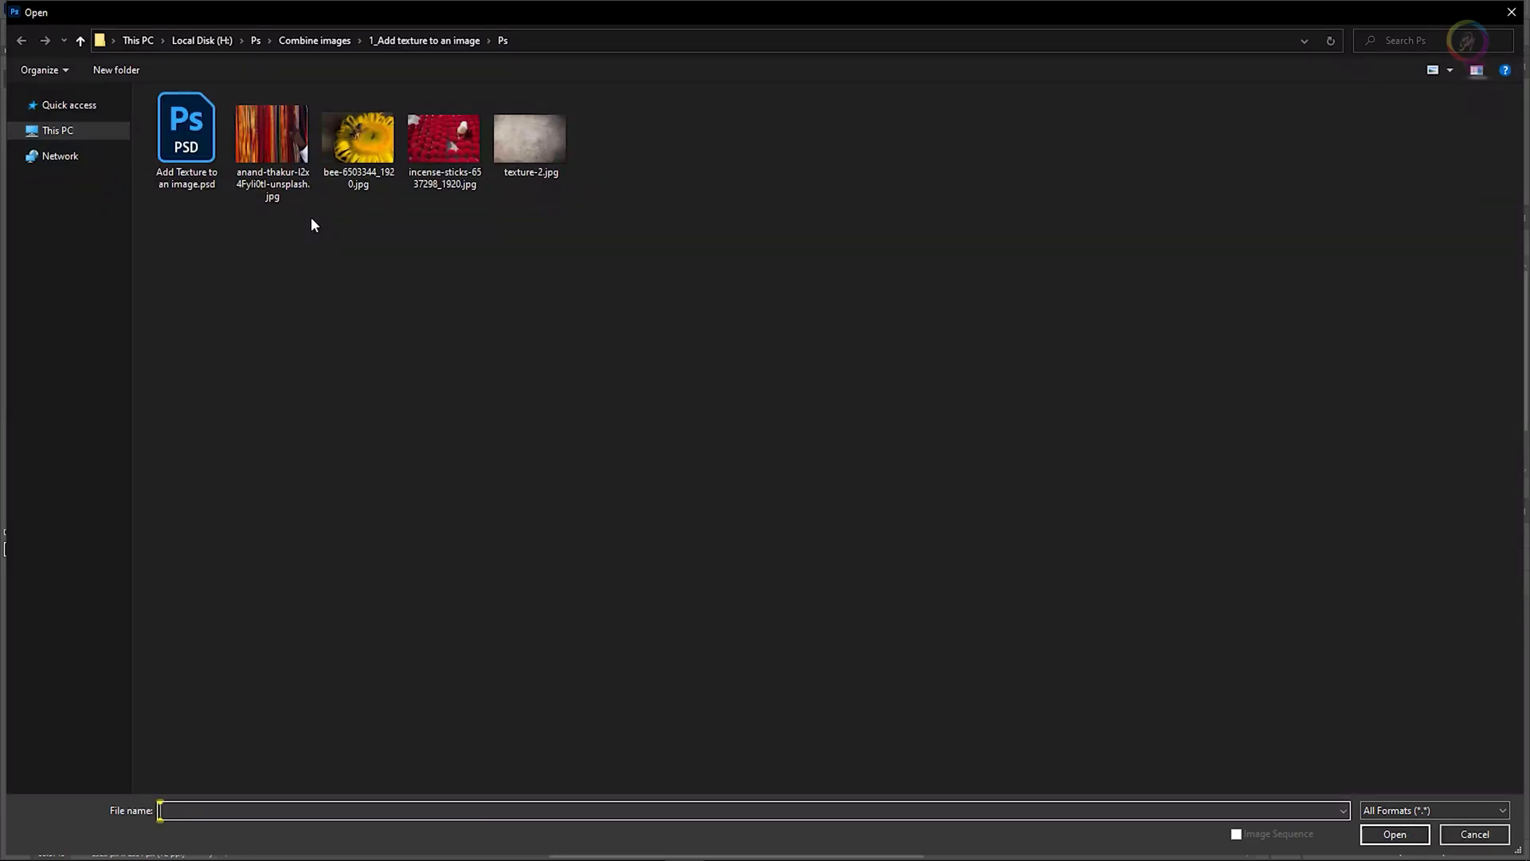
pyautogui.click(447, 145)
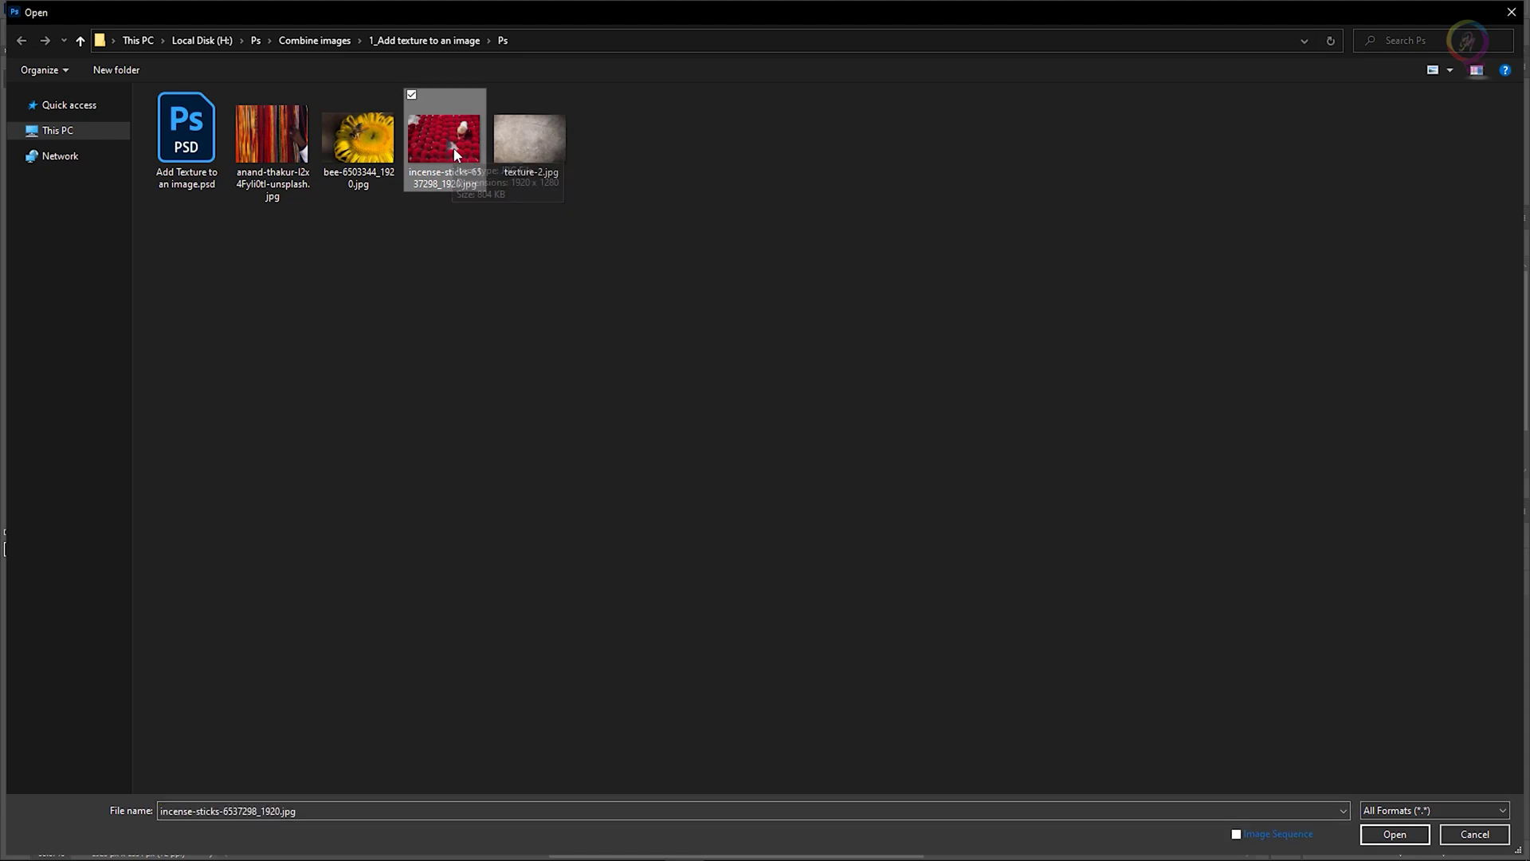
pyautogui.click(1395, 834)
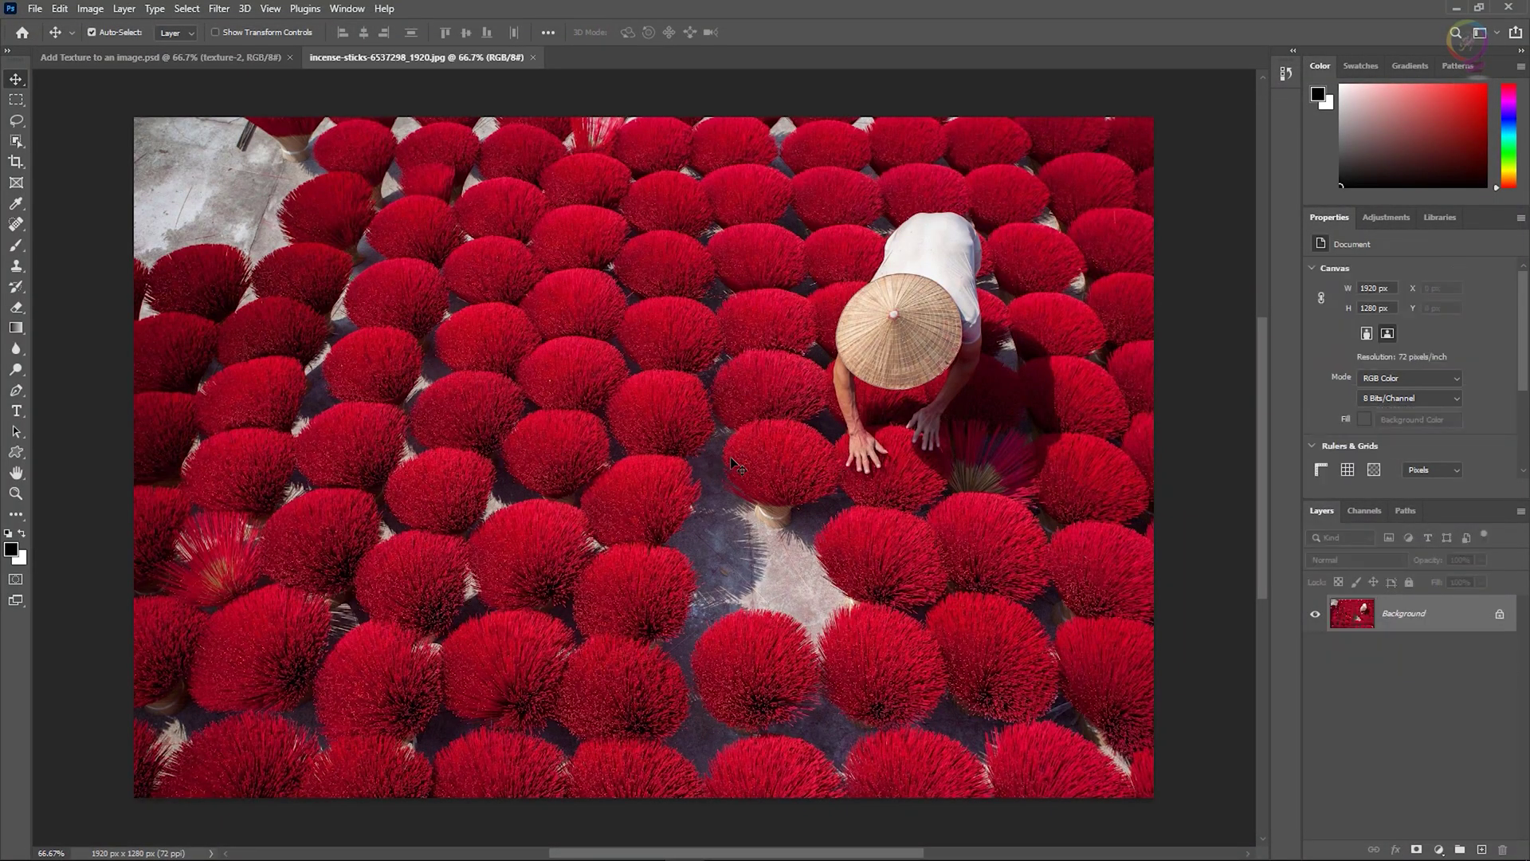
# Step: Place the Unsplash photo of colourful hanging threads as an embedded image over the incense-sticks photo
pyautogui.click(34, 9)
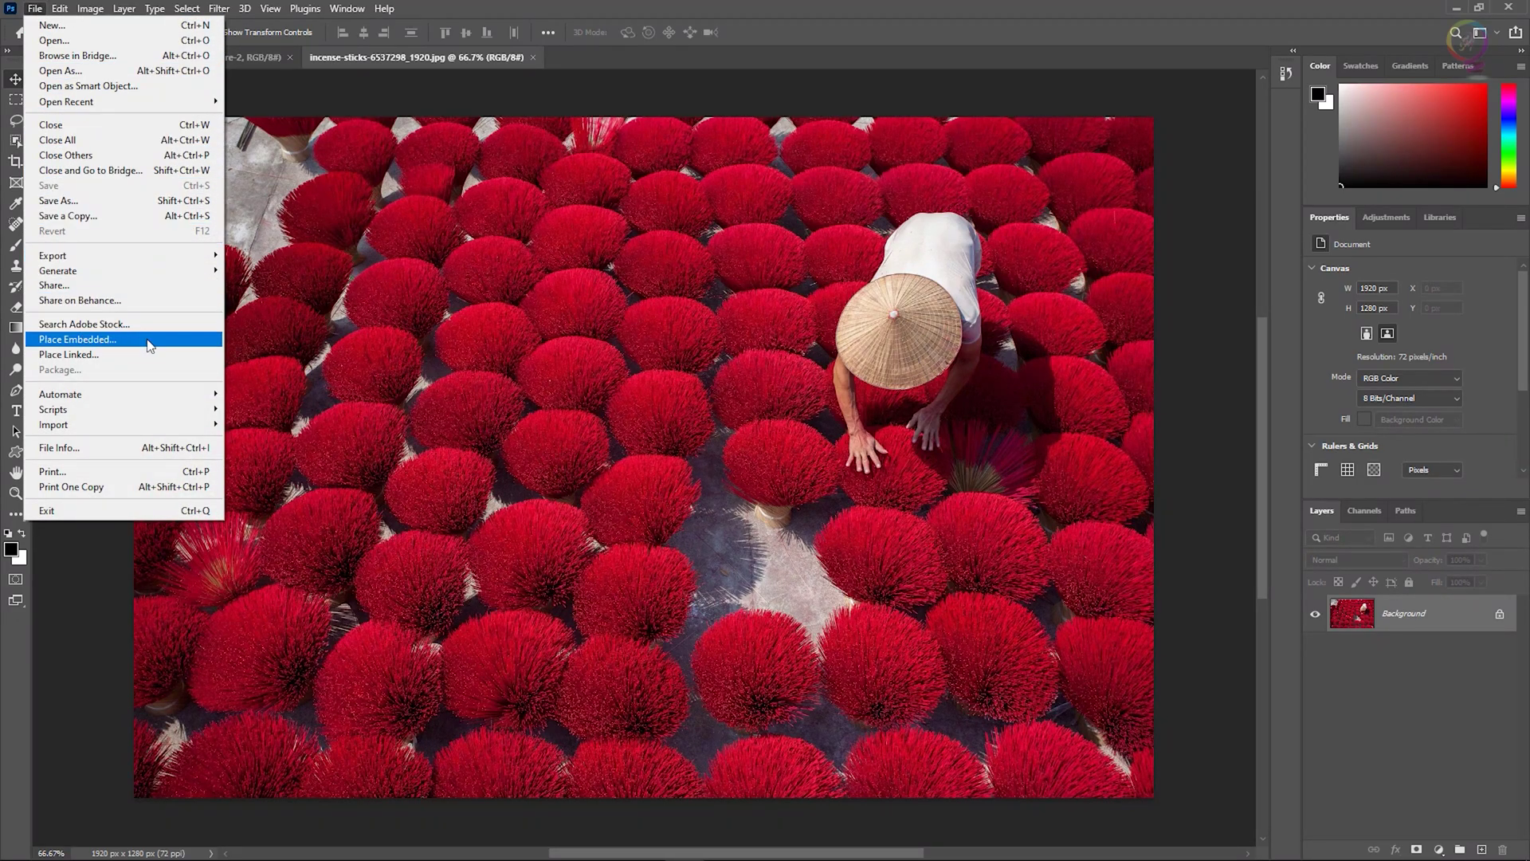
pyautogui.click(189, 345)
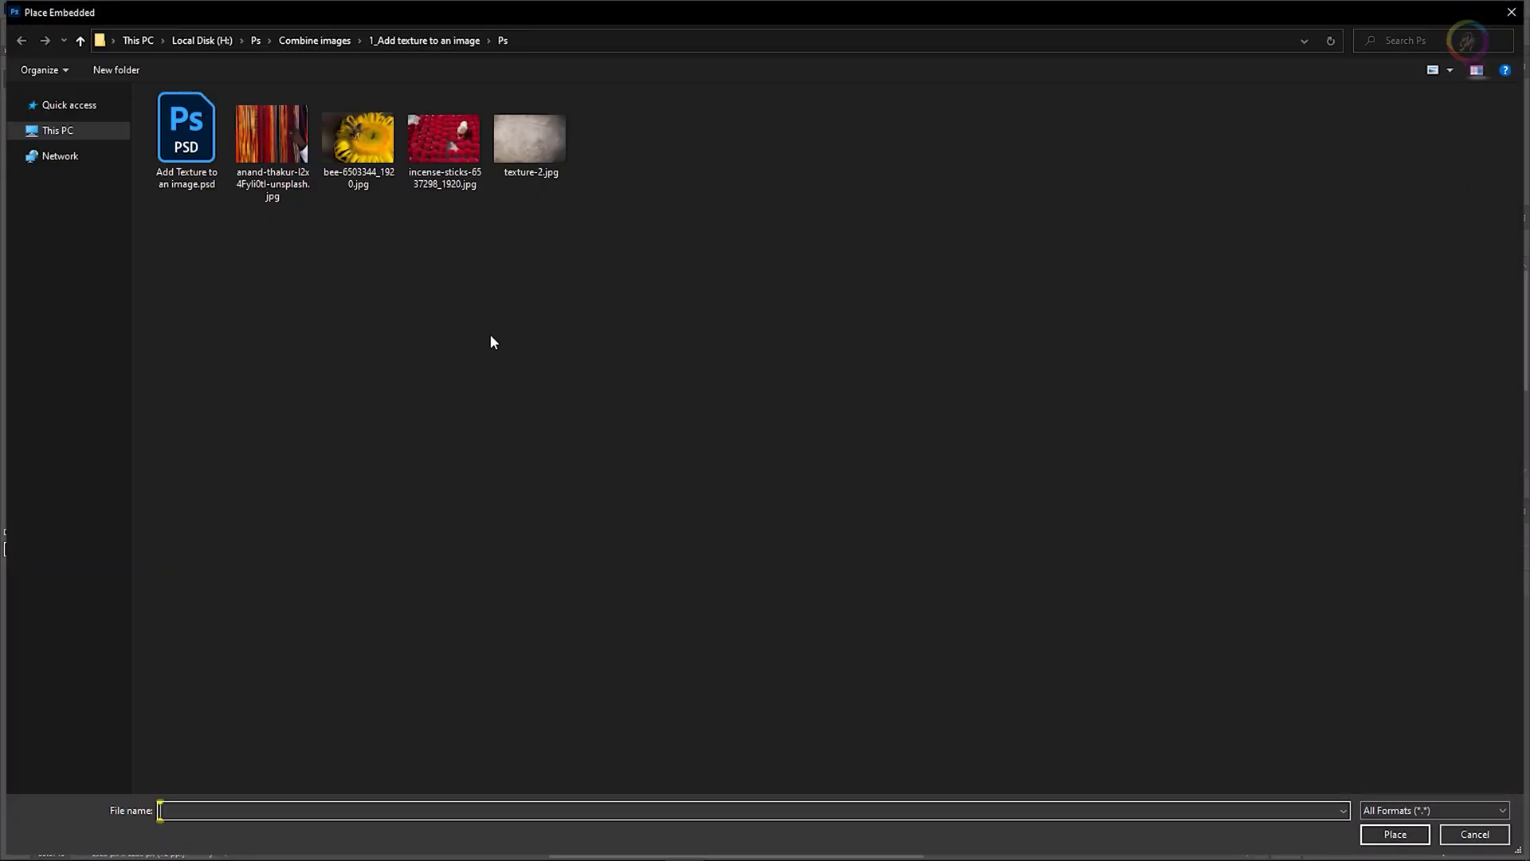
pyautogui.click(262, 139)
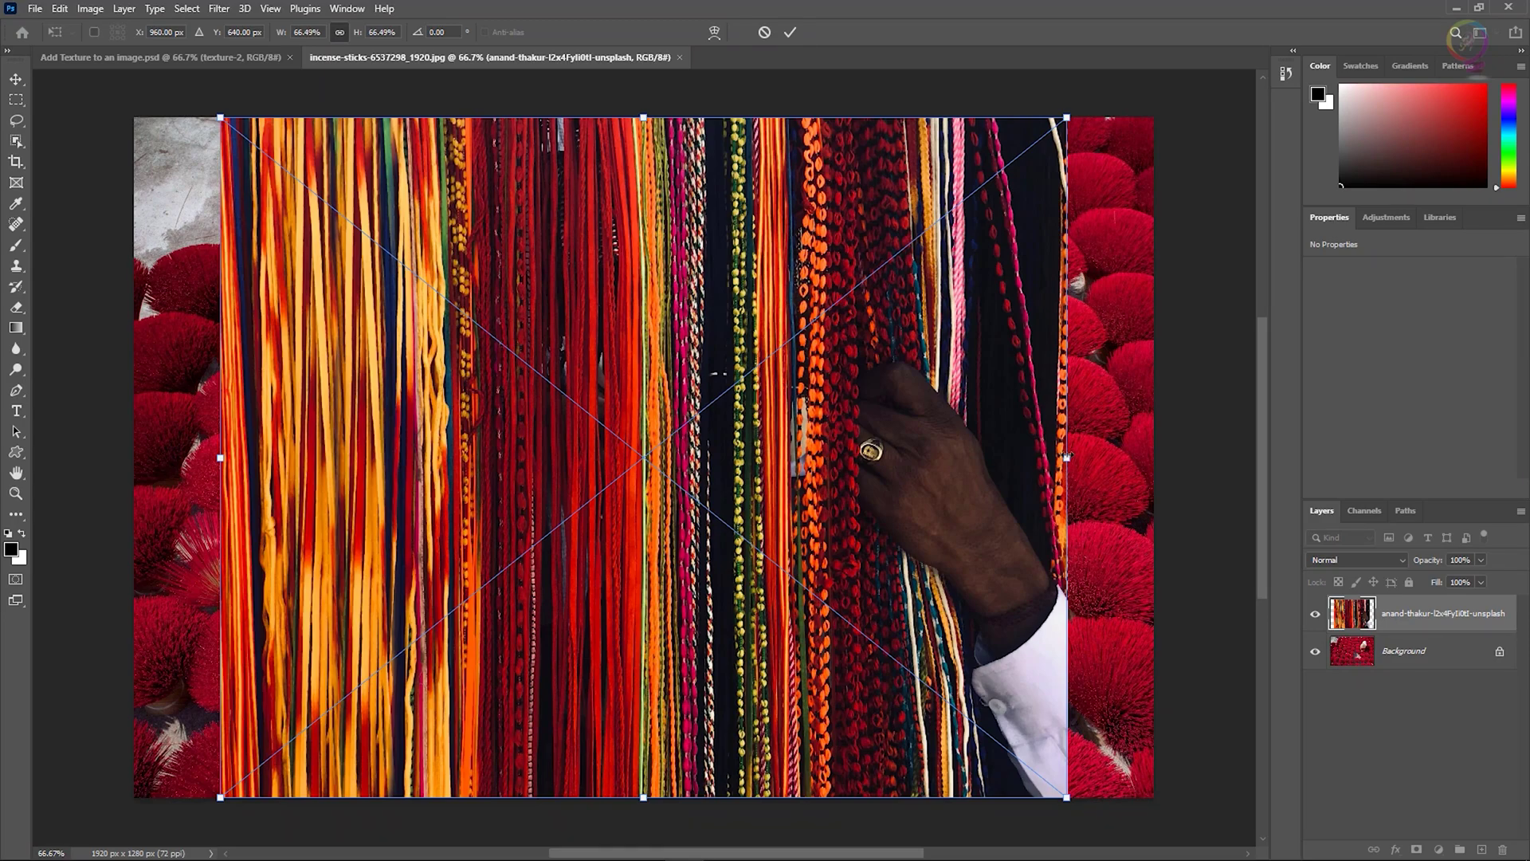
# Step: Scale the placed threads image to about 109% and shift it until it covers the whole canvas with the hand outside, and commit the placement
pyautogui.moveTo(1067, 457); pyautogui.dragTo(1215, 473)
pyautogui.moveTo(908, 482); pyautogui.dragTo(1129, 480)
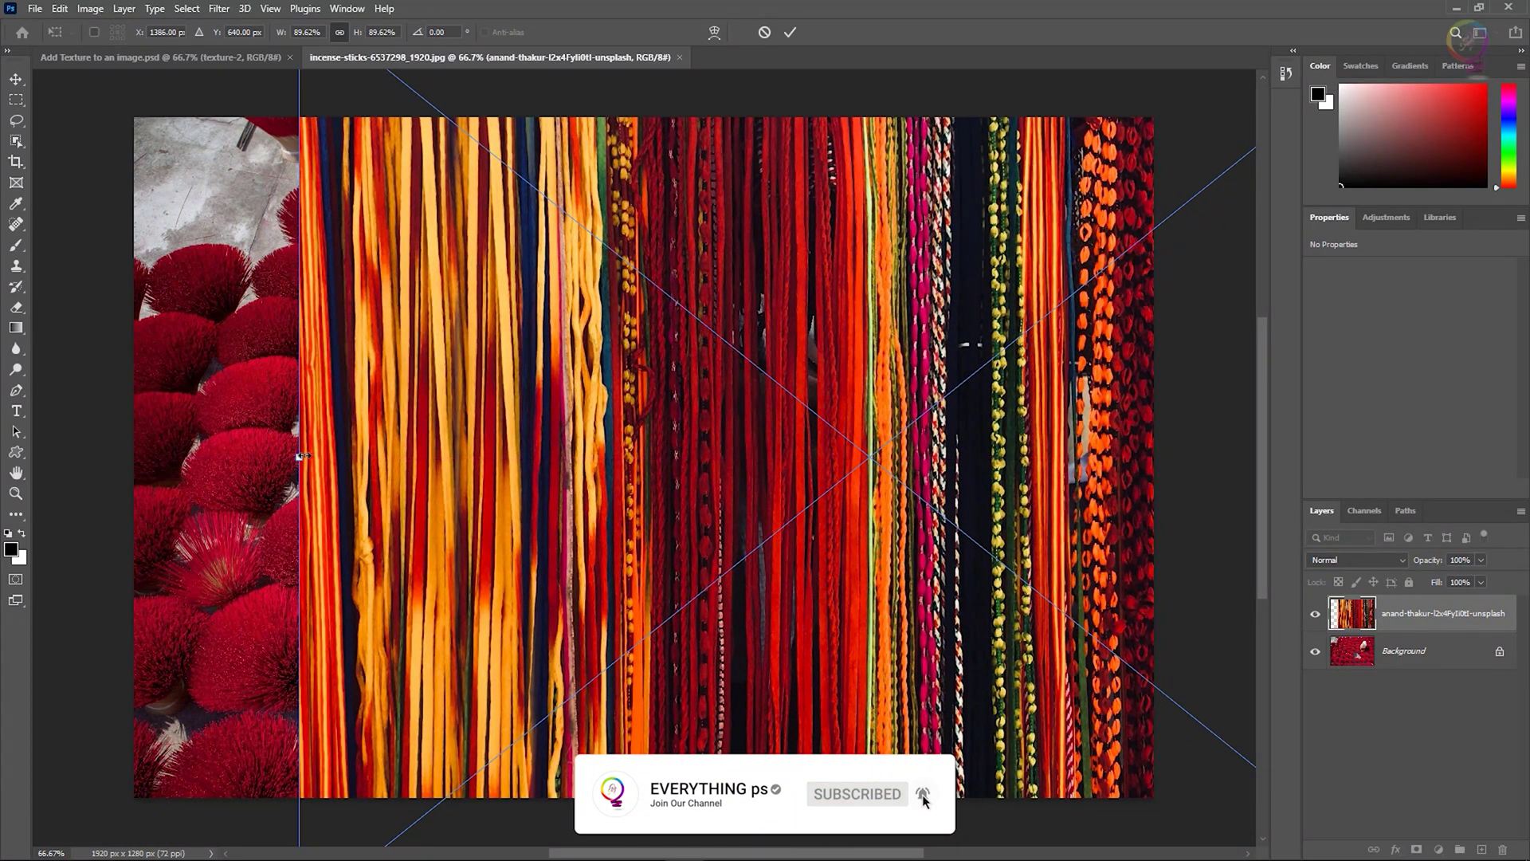
pyautogui.moveTo(299, 457); pyautogui.dragTo(121, 457)
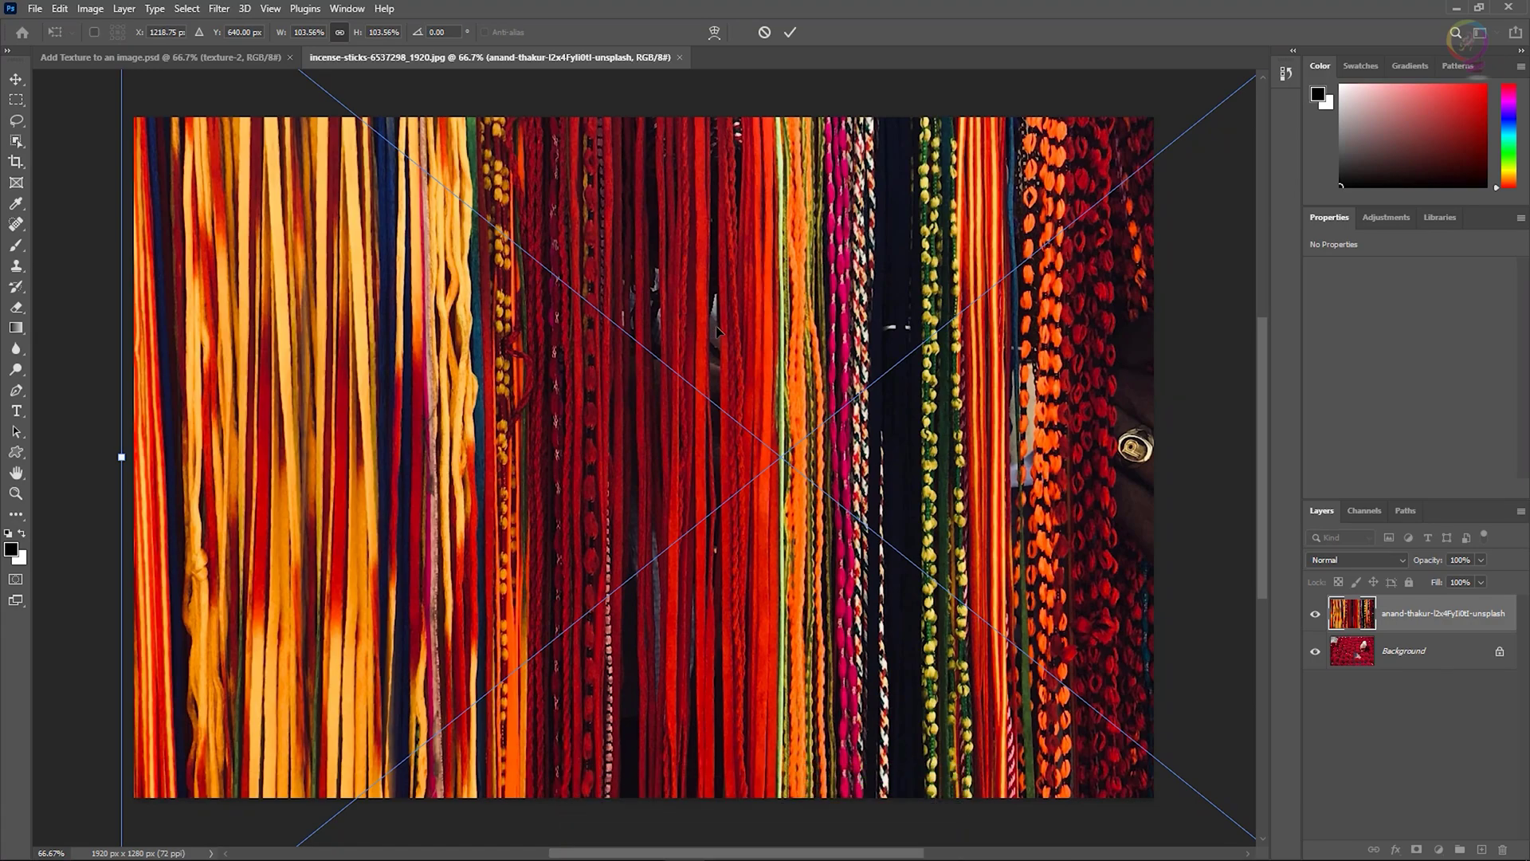
pyautogui.scroll(-3, 835, 384)
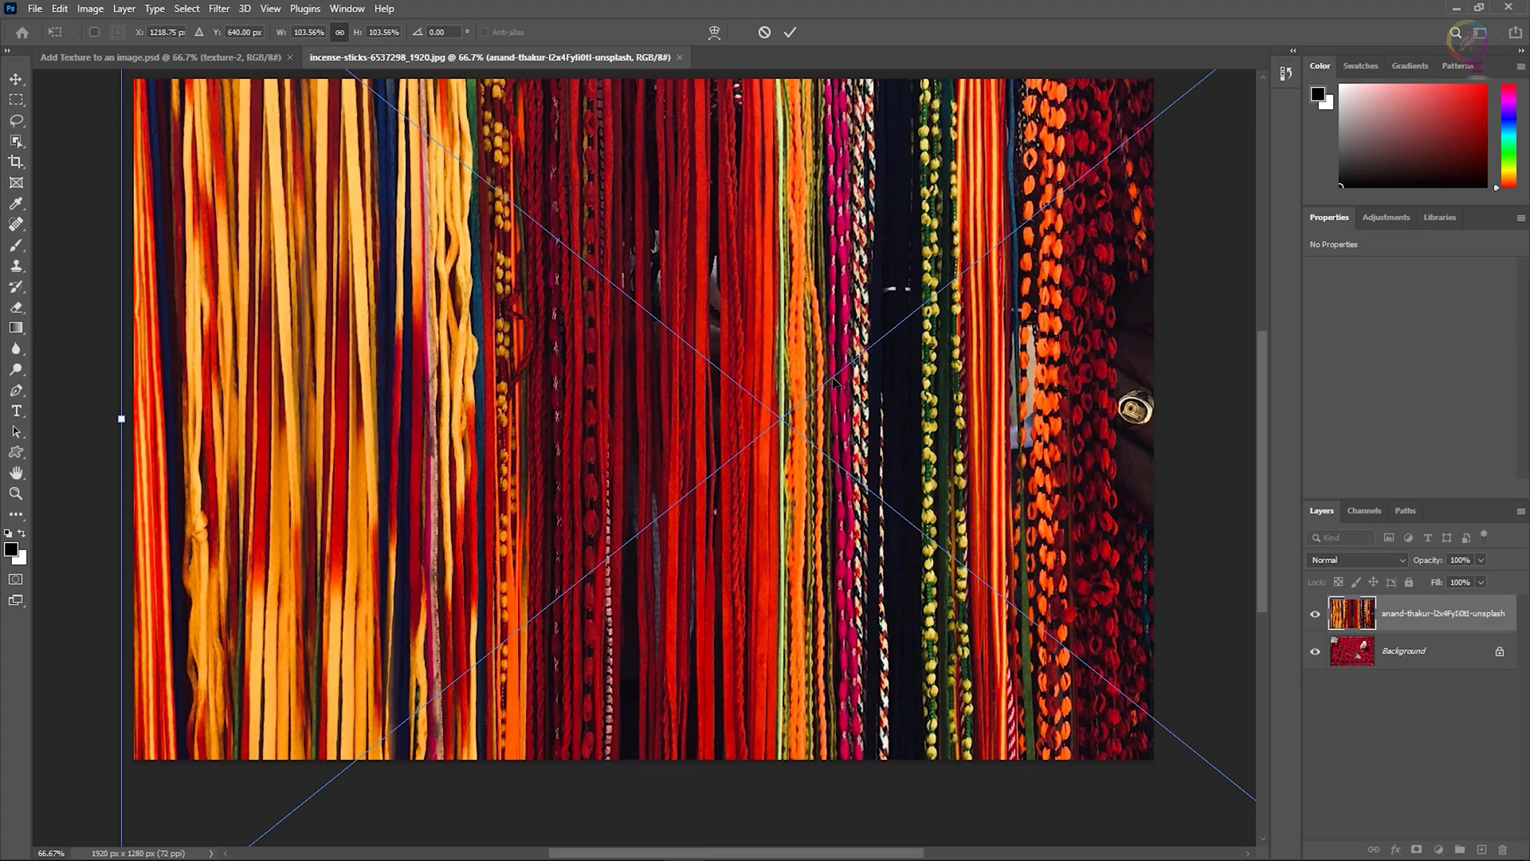
pyautogui.scroll(4, 299, 419)
pyautogui.moveTo(121, 470); pyautogui.dragTo(83, 470)
pyautogui.moveTo(539, 466); pyautogui.dragTo(608, 466)
pyautogui.moveTo(151, 470)
pyautogui.mouseDown()
pyautogui.moveTo(83, 470)
pyautogui.moveTo(123, 470)
pyautogui.mouseUp()
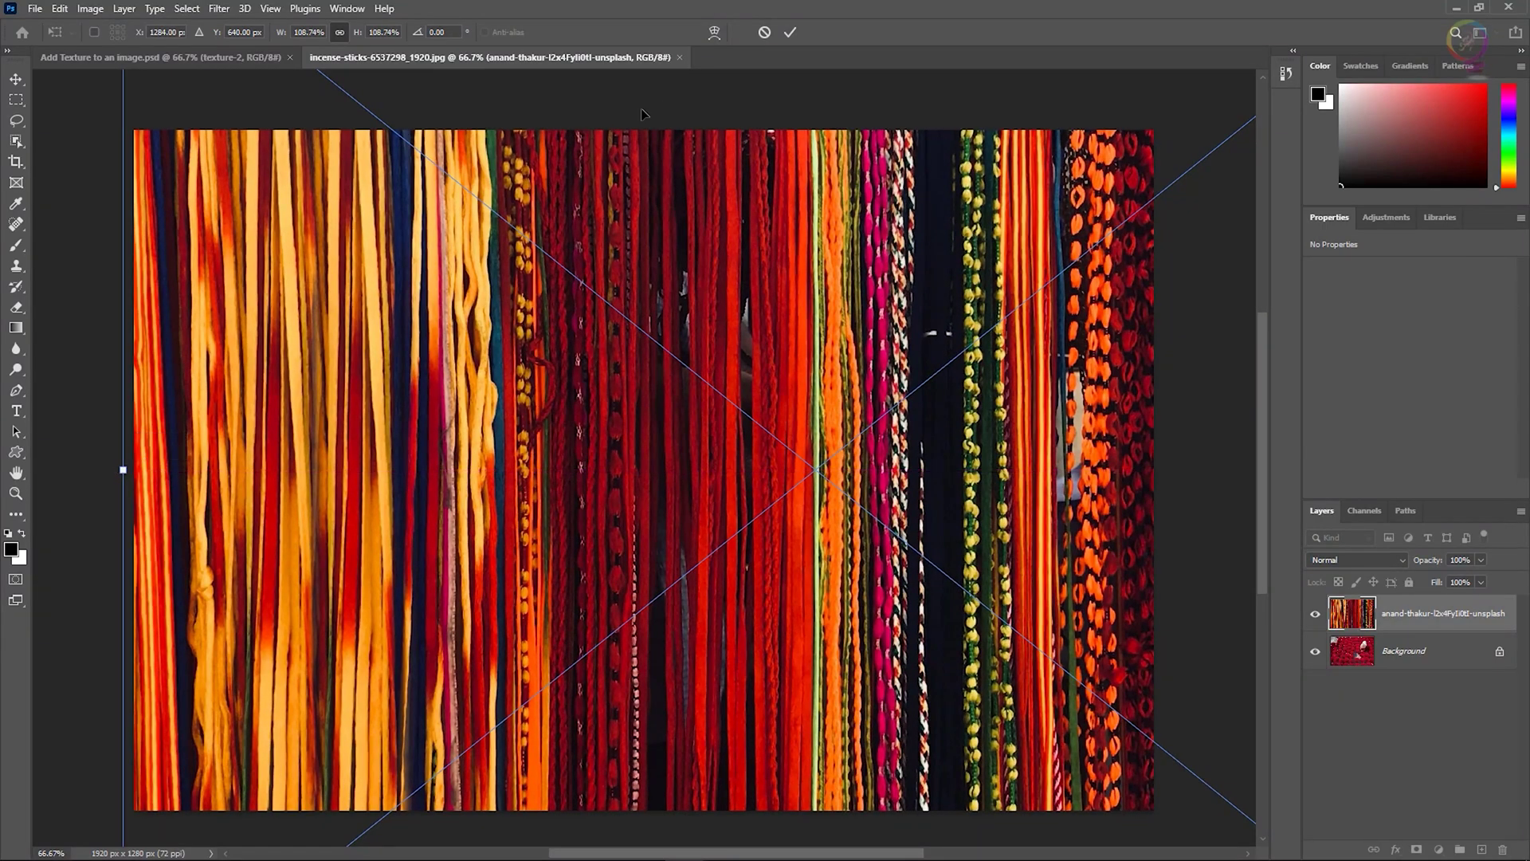
pyautogui.click(793, 32)
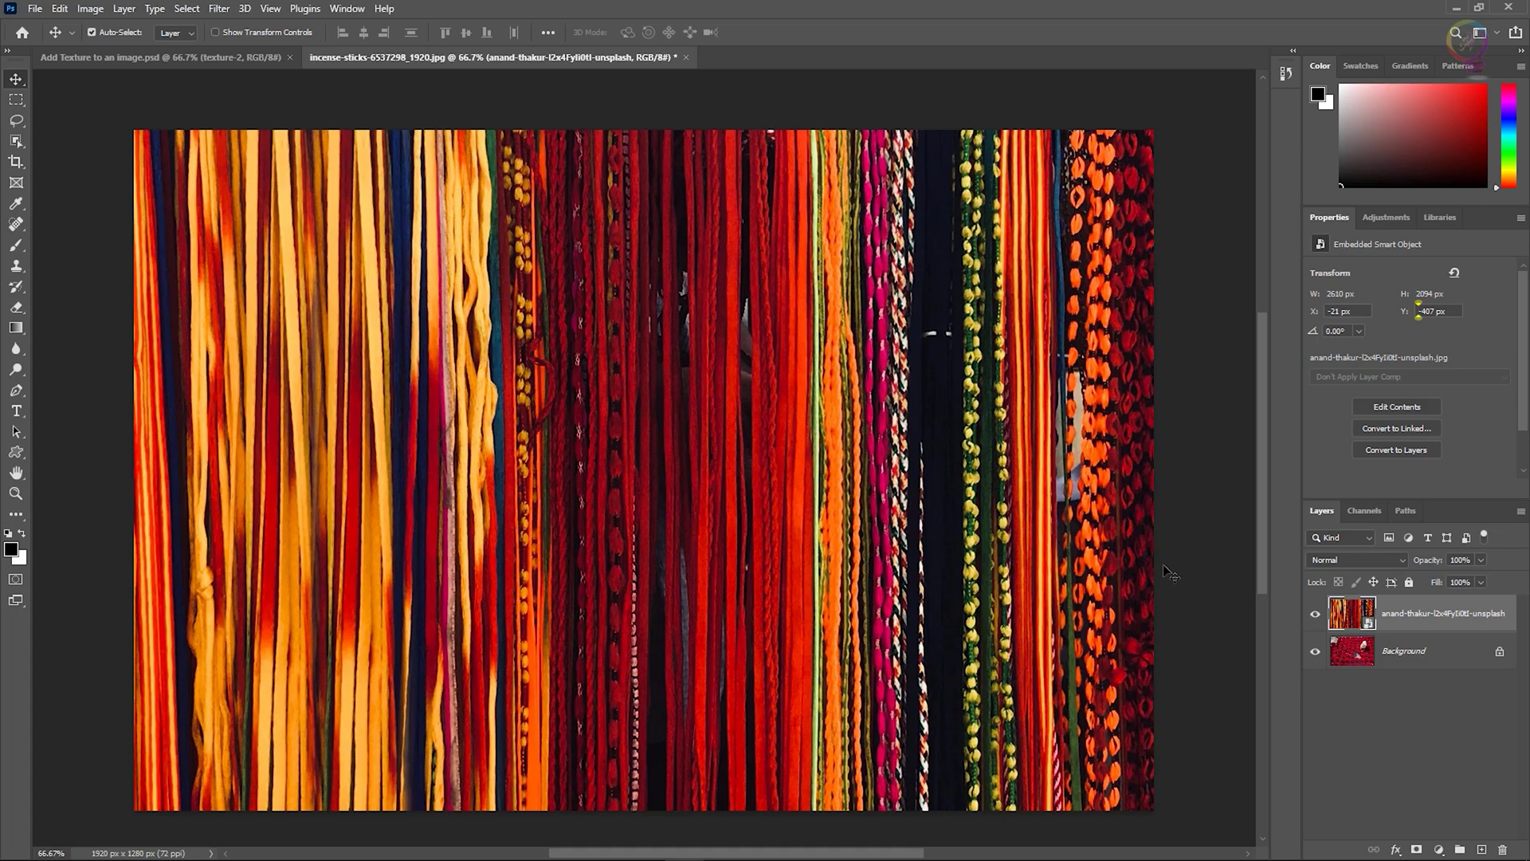
# Step: Try the Overlay, Soft Light, Lighten and Screen blend modes on the threads layer
pyautogui.click(1398, 556)
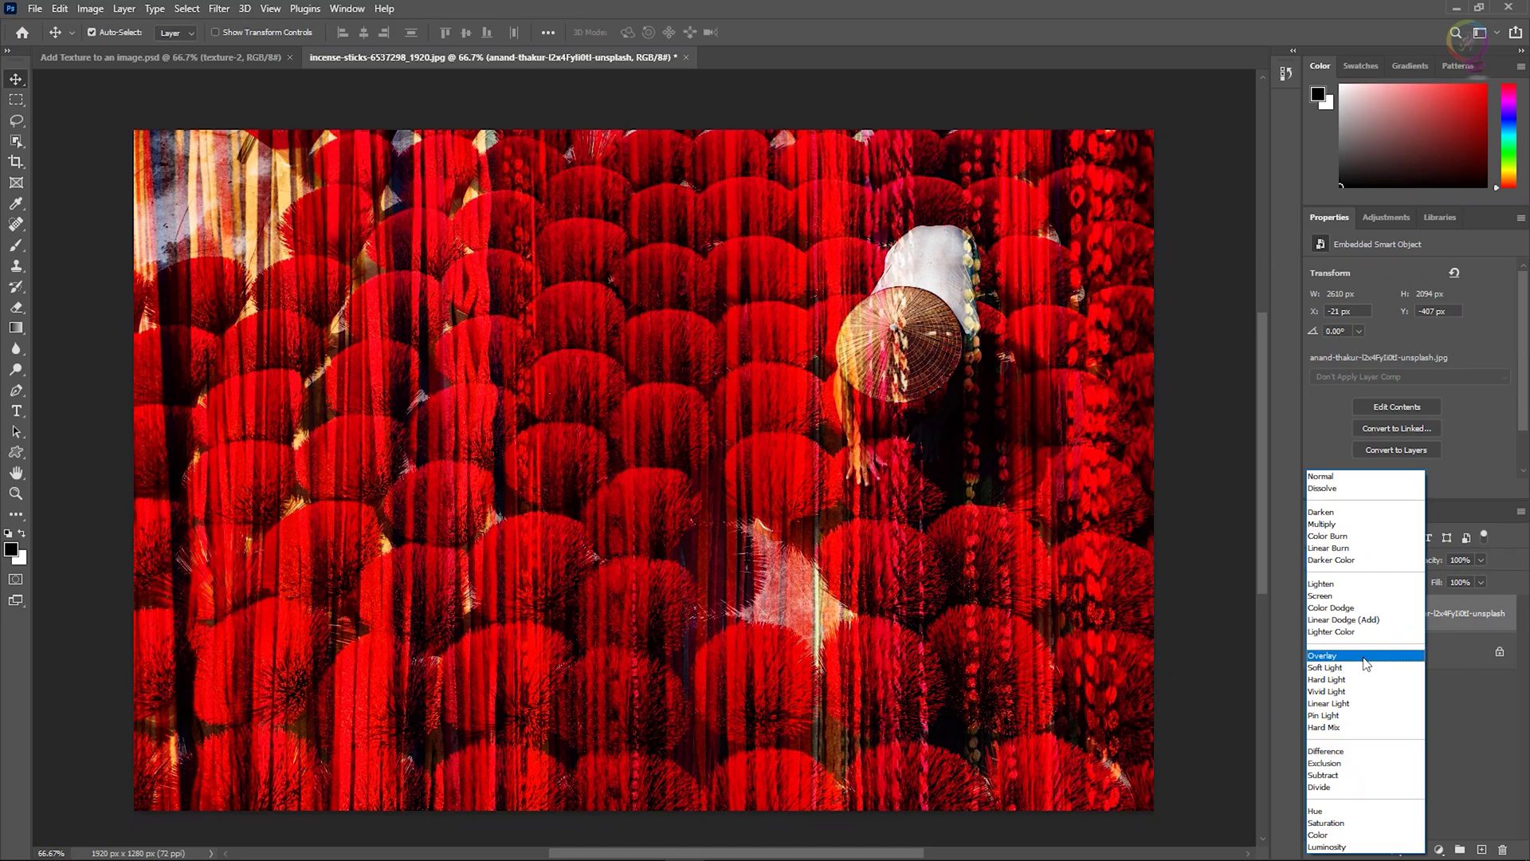
pyautogui.click(1364, 659)
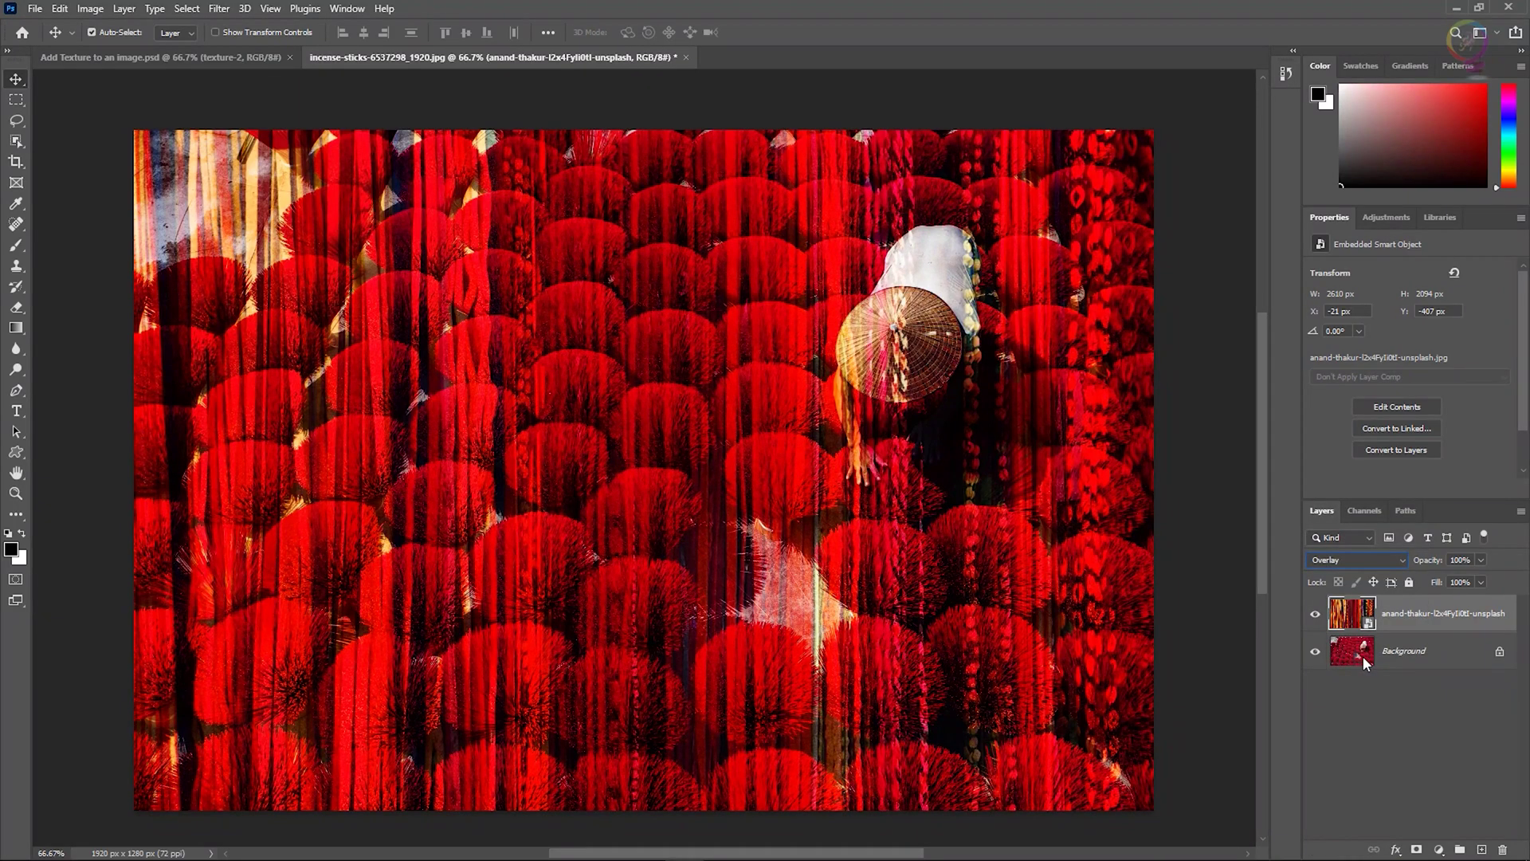
pyautogui.click(1403, 561)
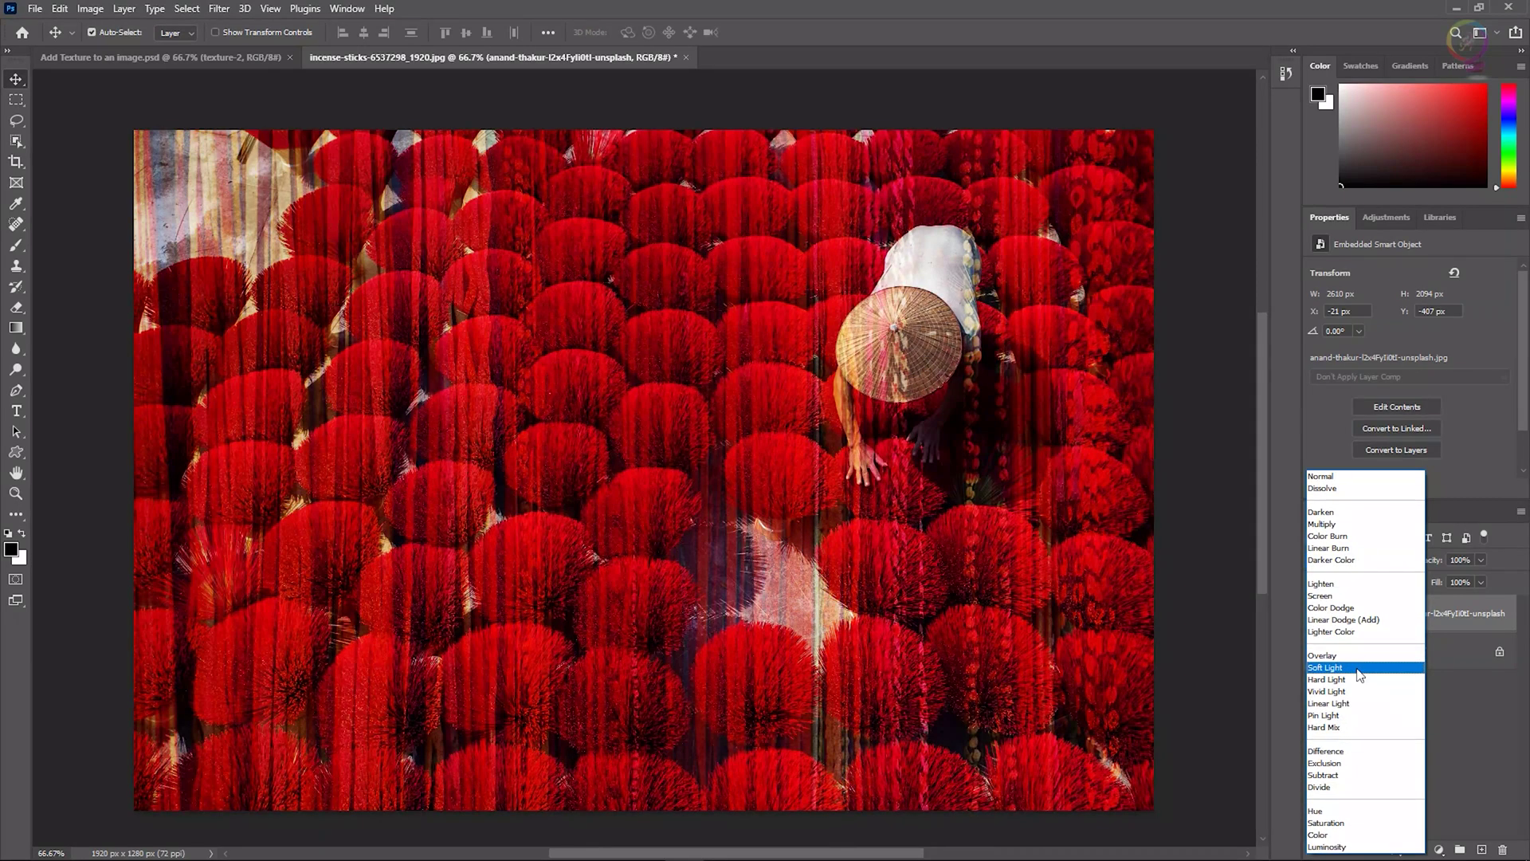
pyautogui.click(1361, 670)
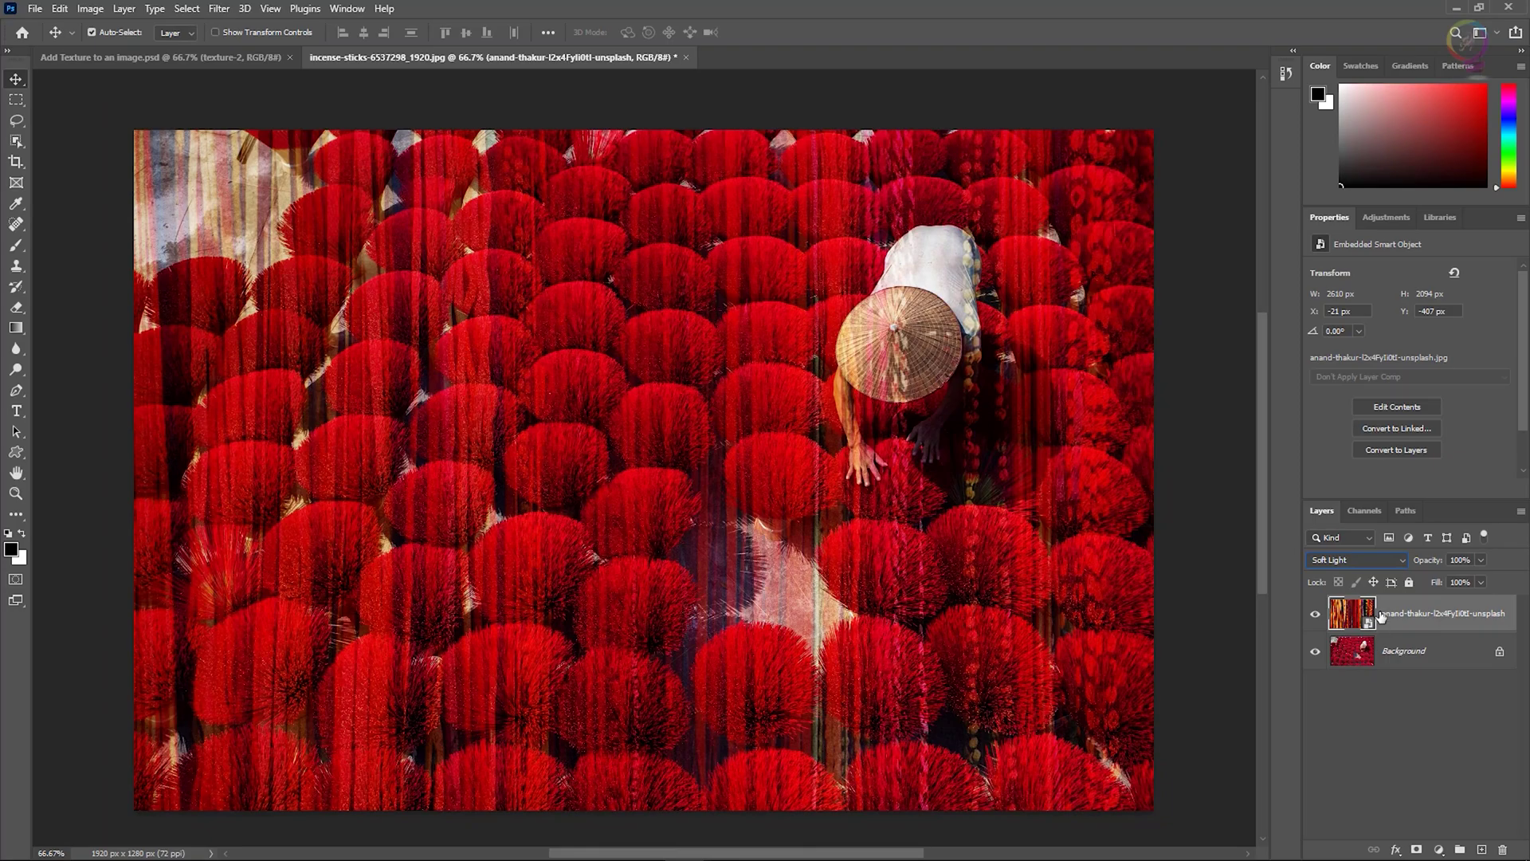
pyautogui.click(1377, 563)
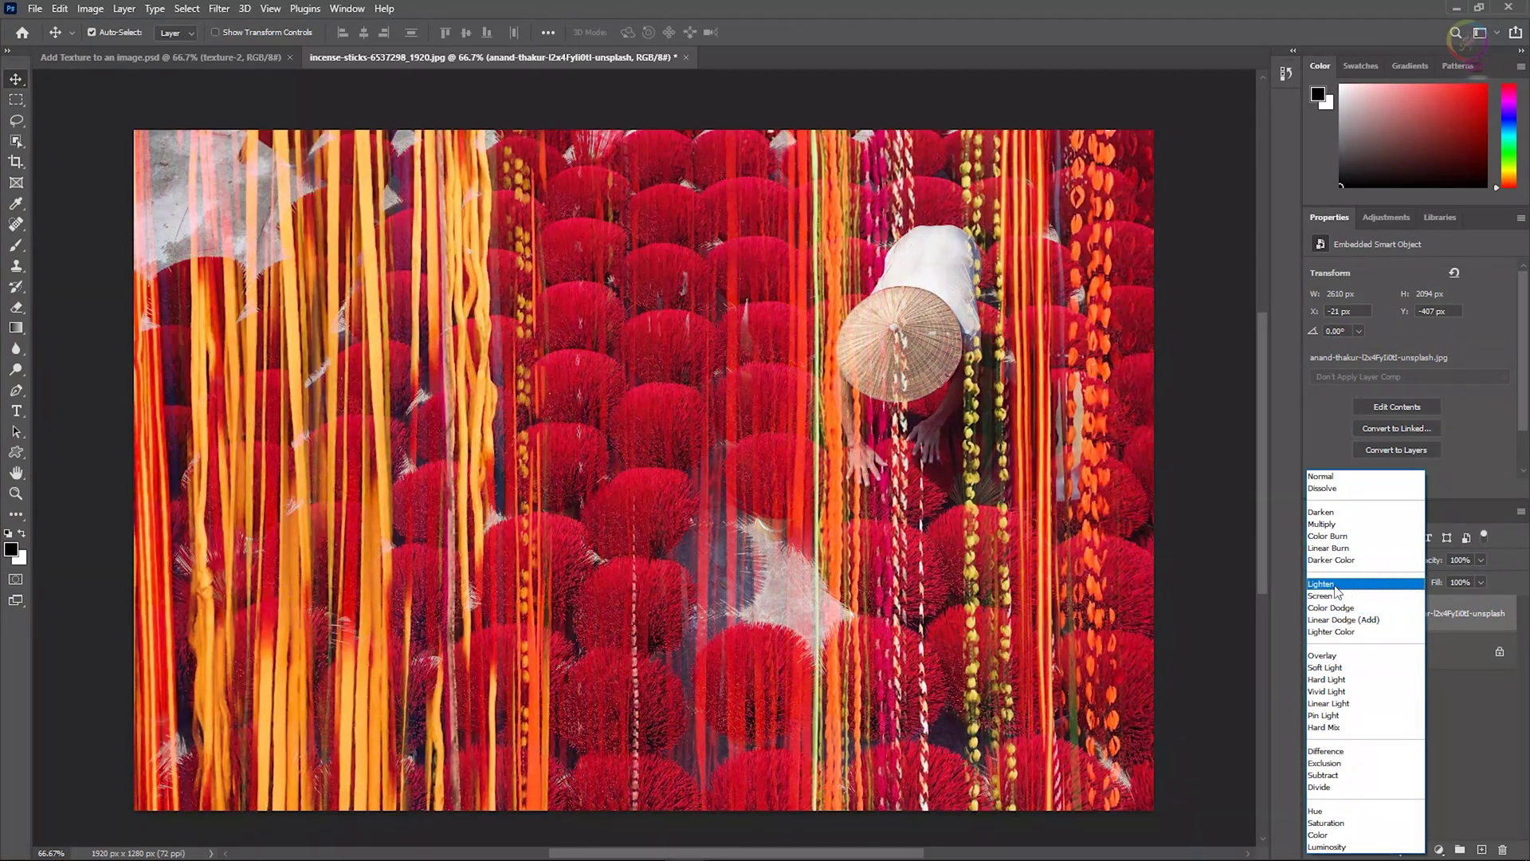
pyautogui.click(1337, 588)
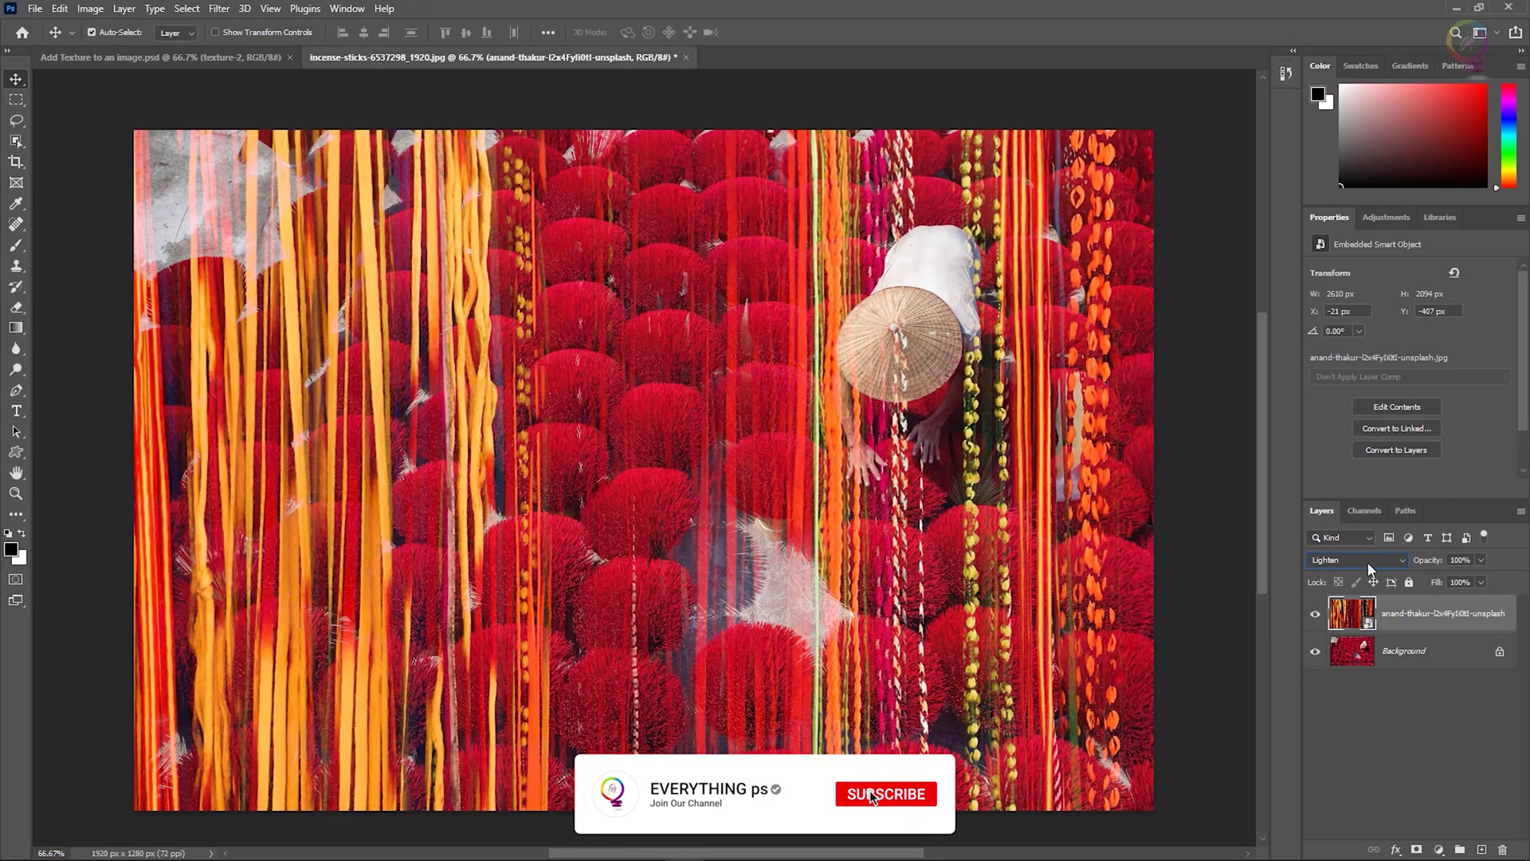
pyautogui.click(1405, 561)
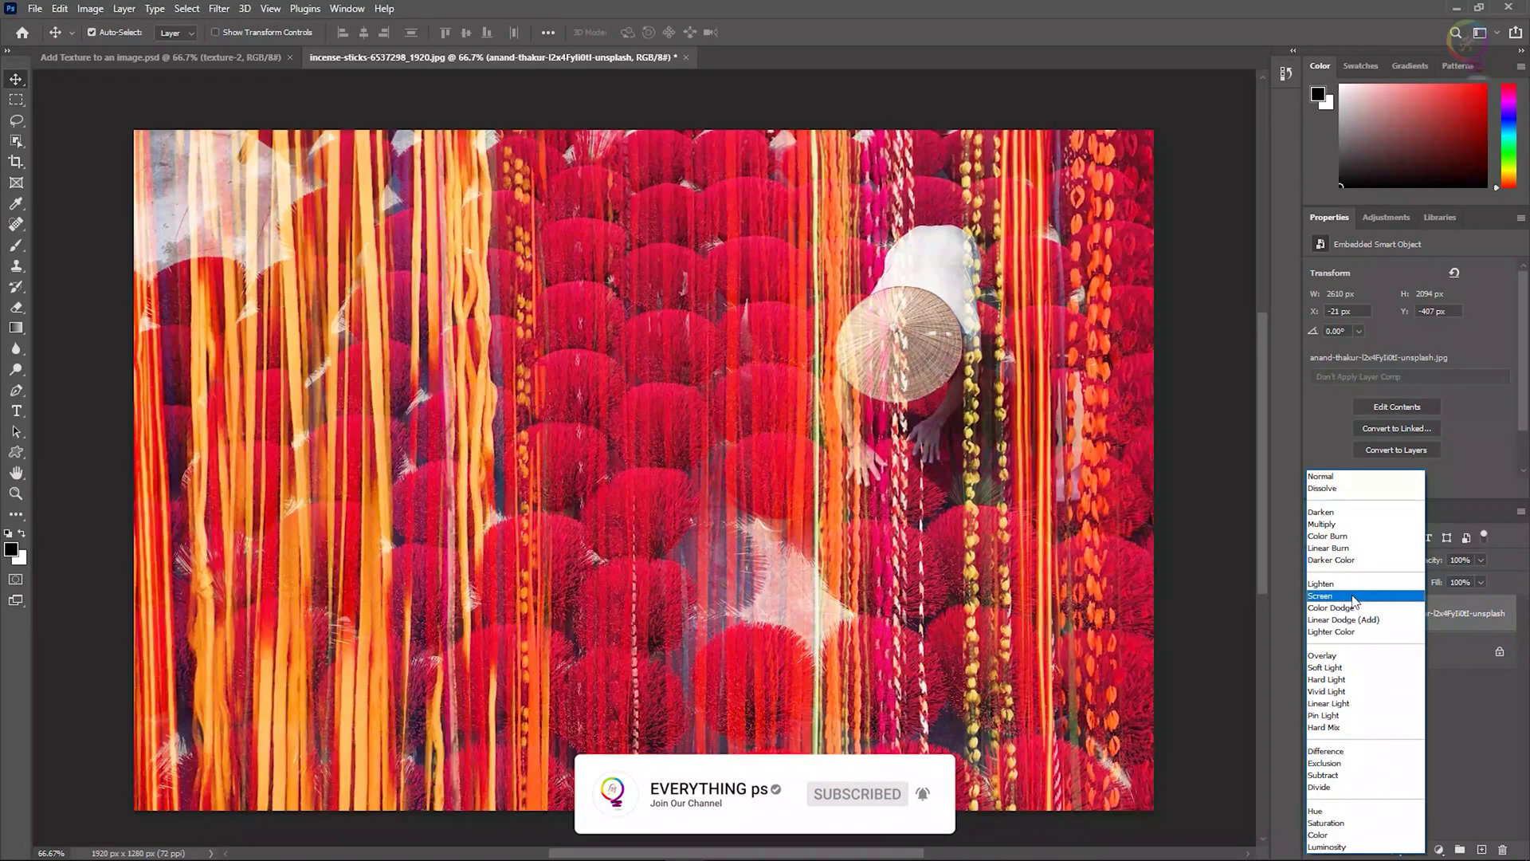
pyautogui.click(1353, 597)
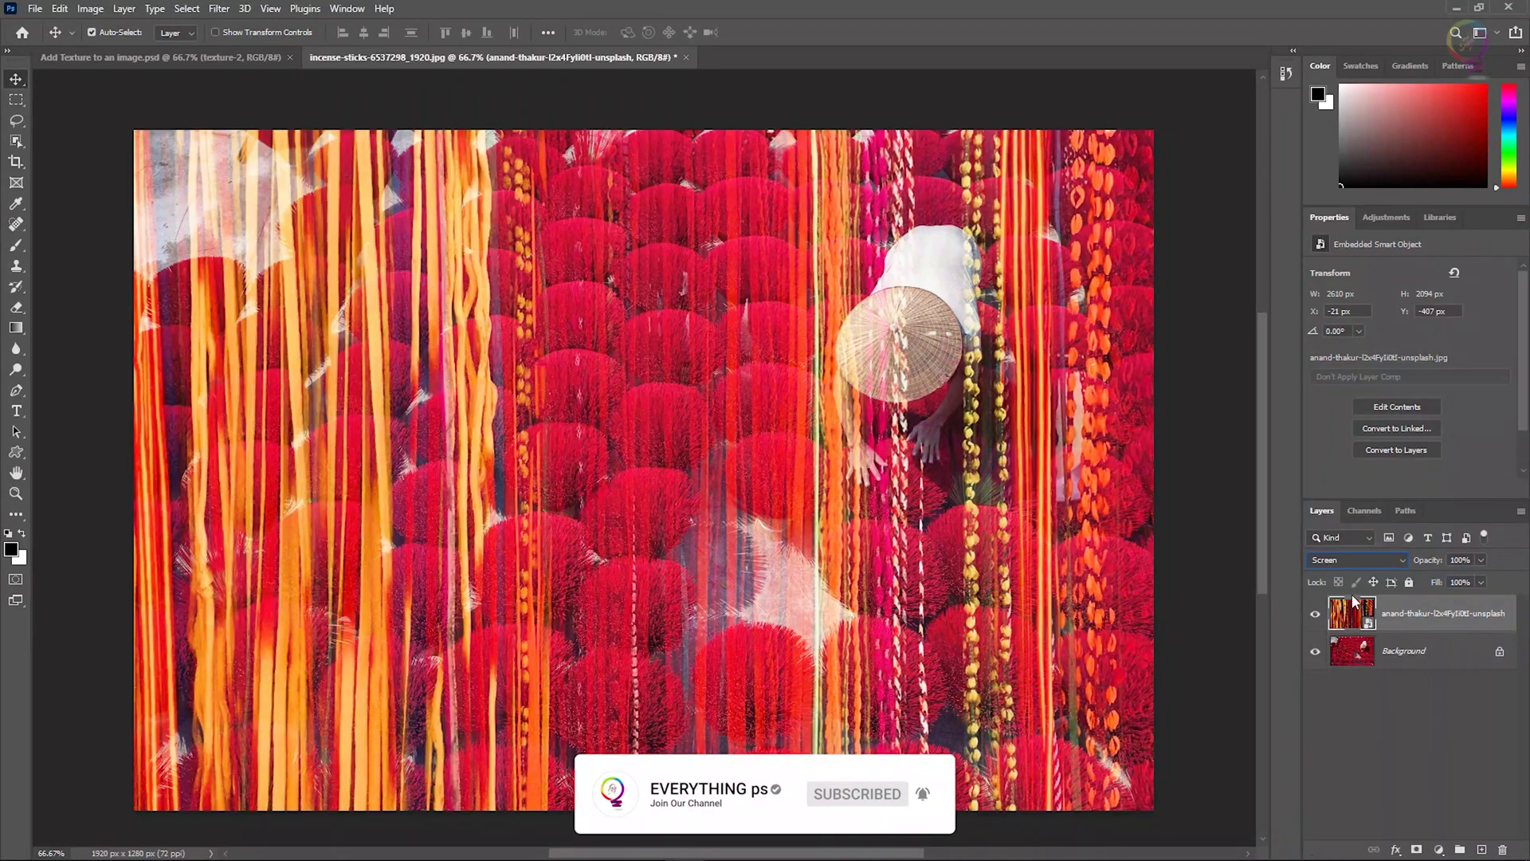
# Step: Set the threads layer's blend mode to Hue
pyautogui.click(1388, 559)
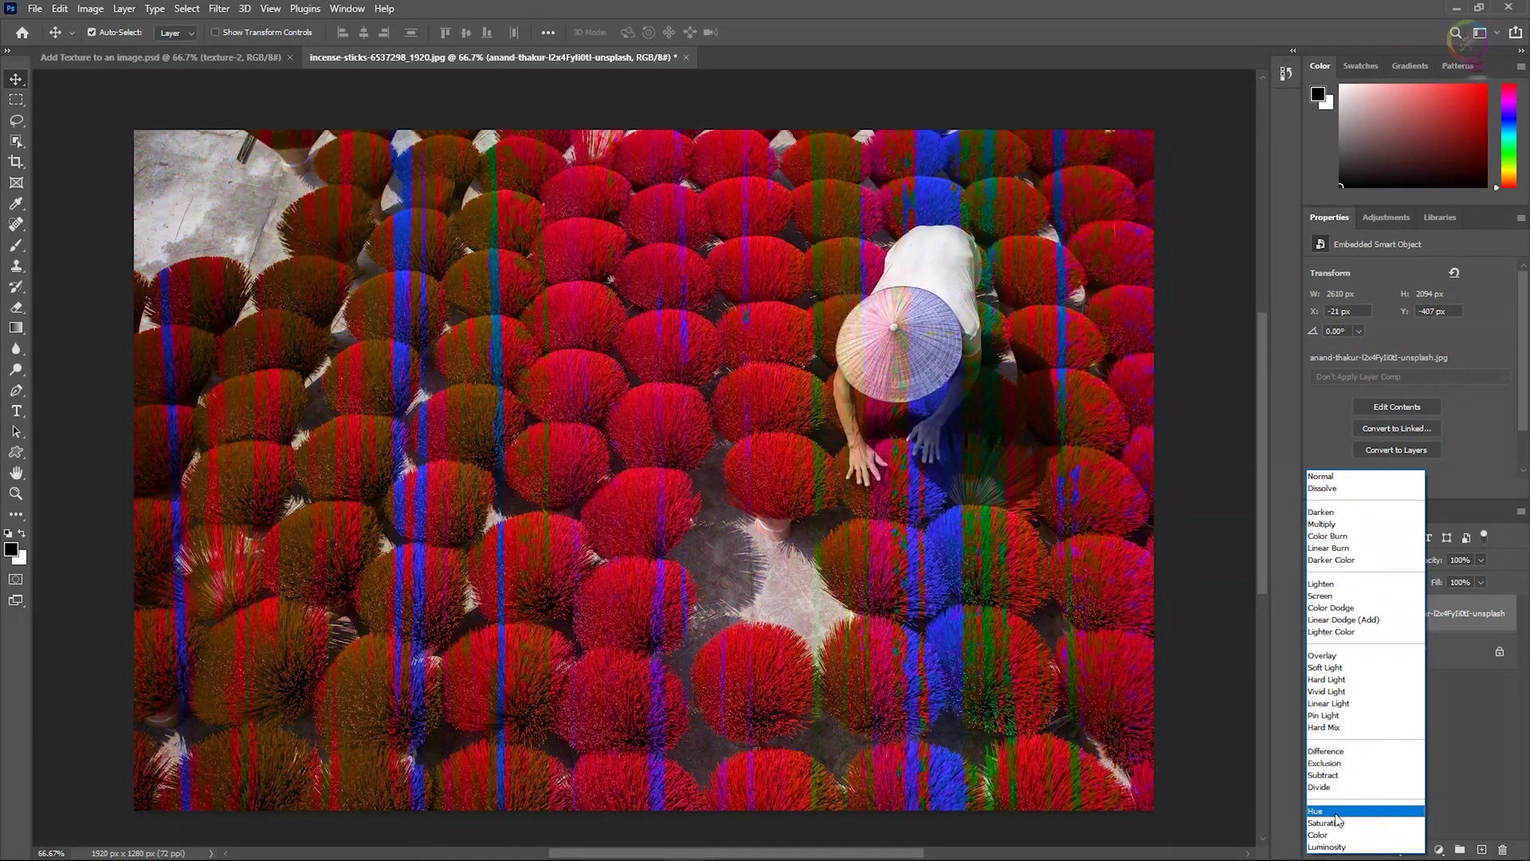
pyautogui.click(1337, 812)
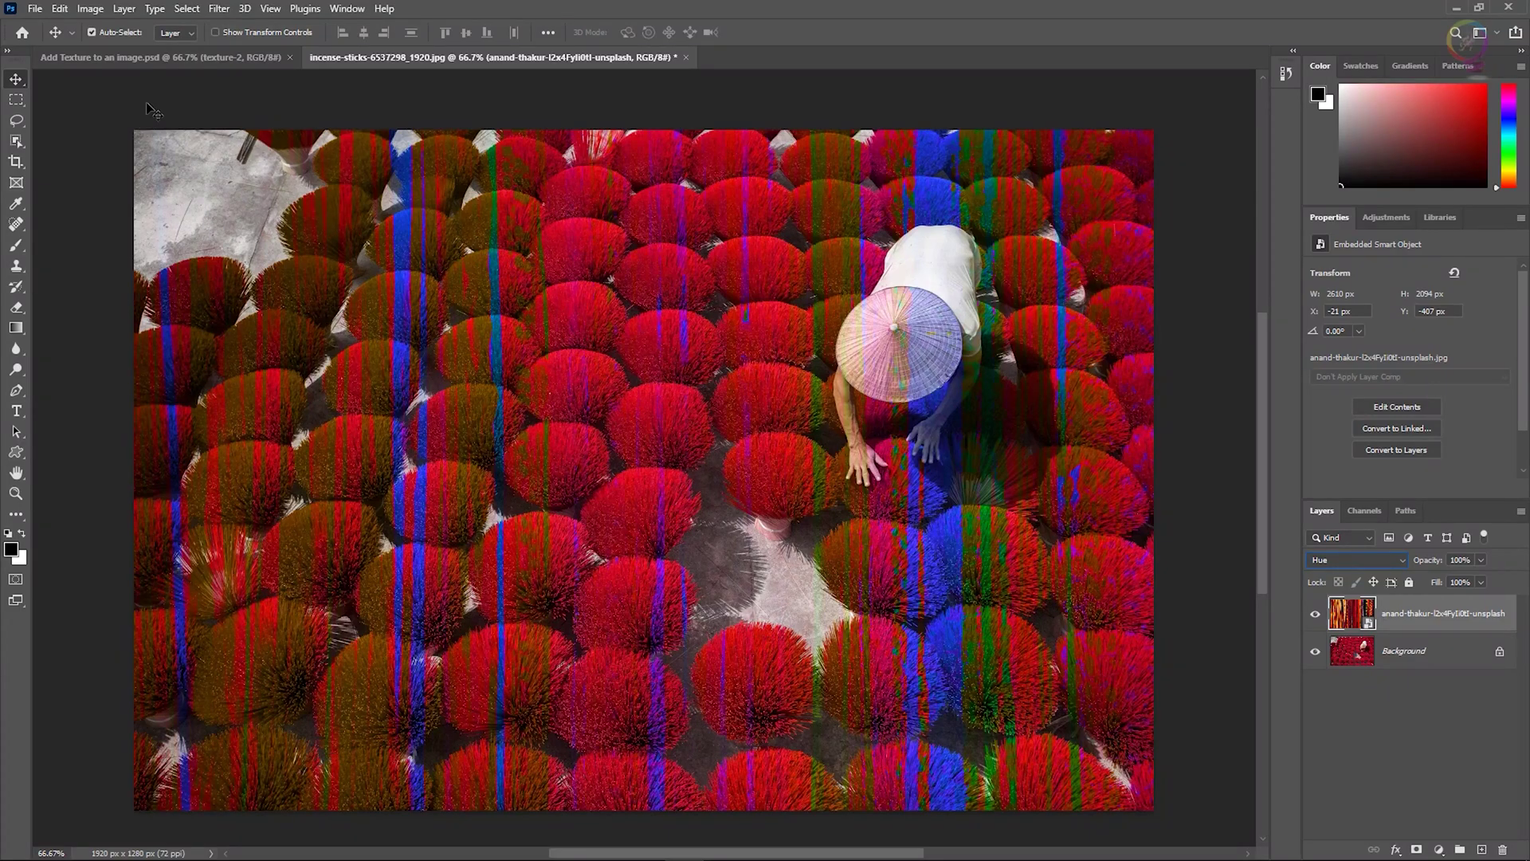
# Step: Save the incense-sticks composition as a Photoshop file named Add Texture to an image_1.psd and accept the format options
pyautogui.click(35, 9)
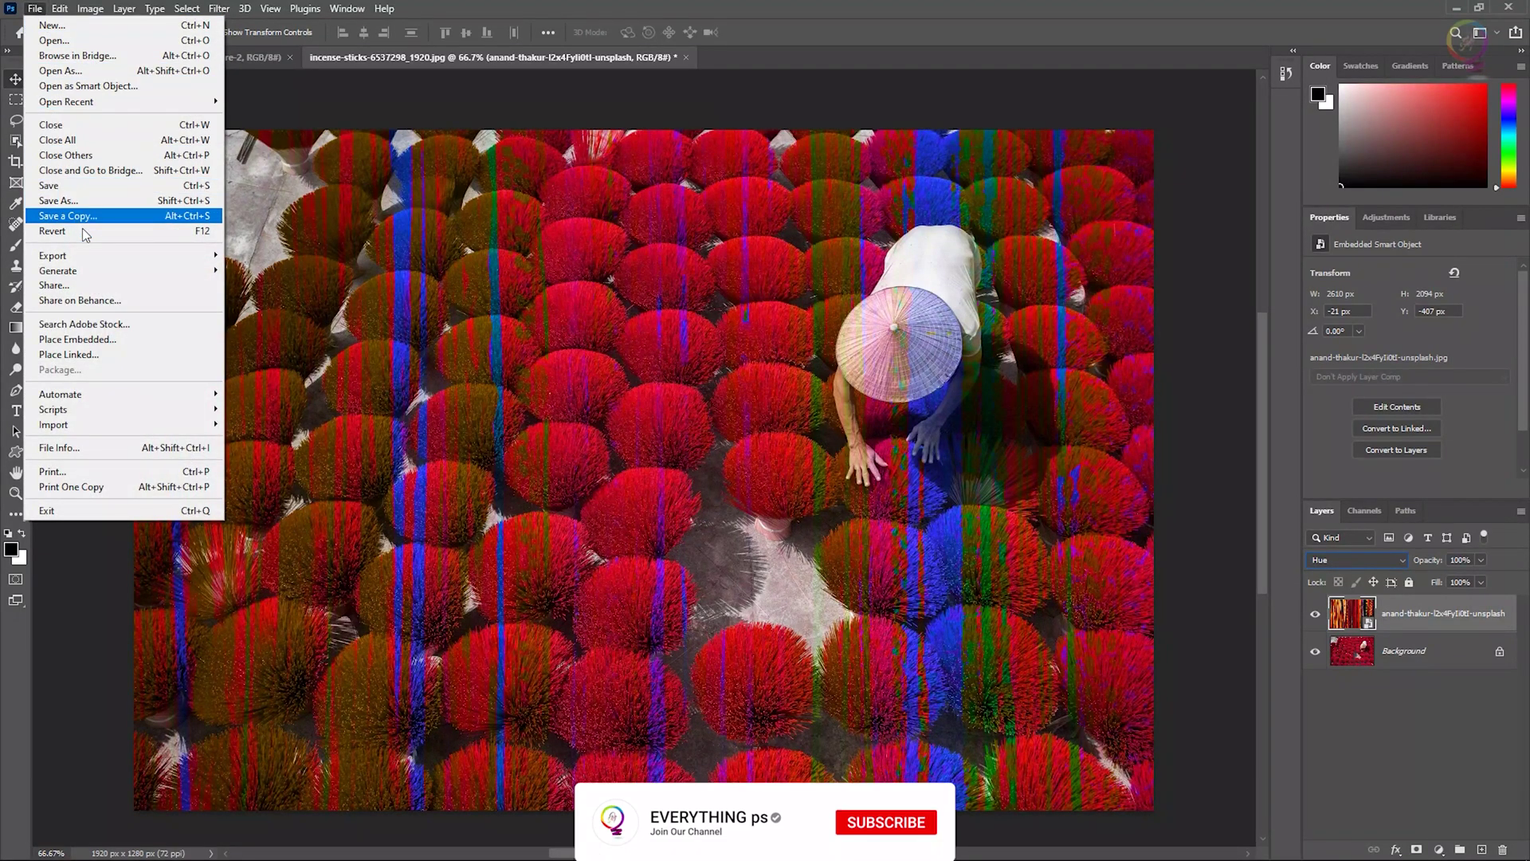
pyautogui.click(108, 200)
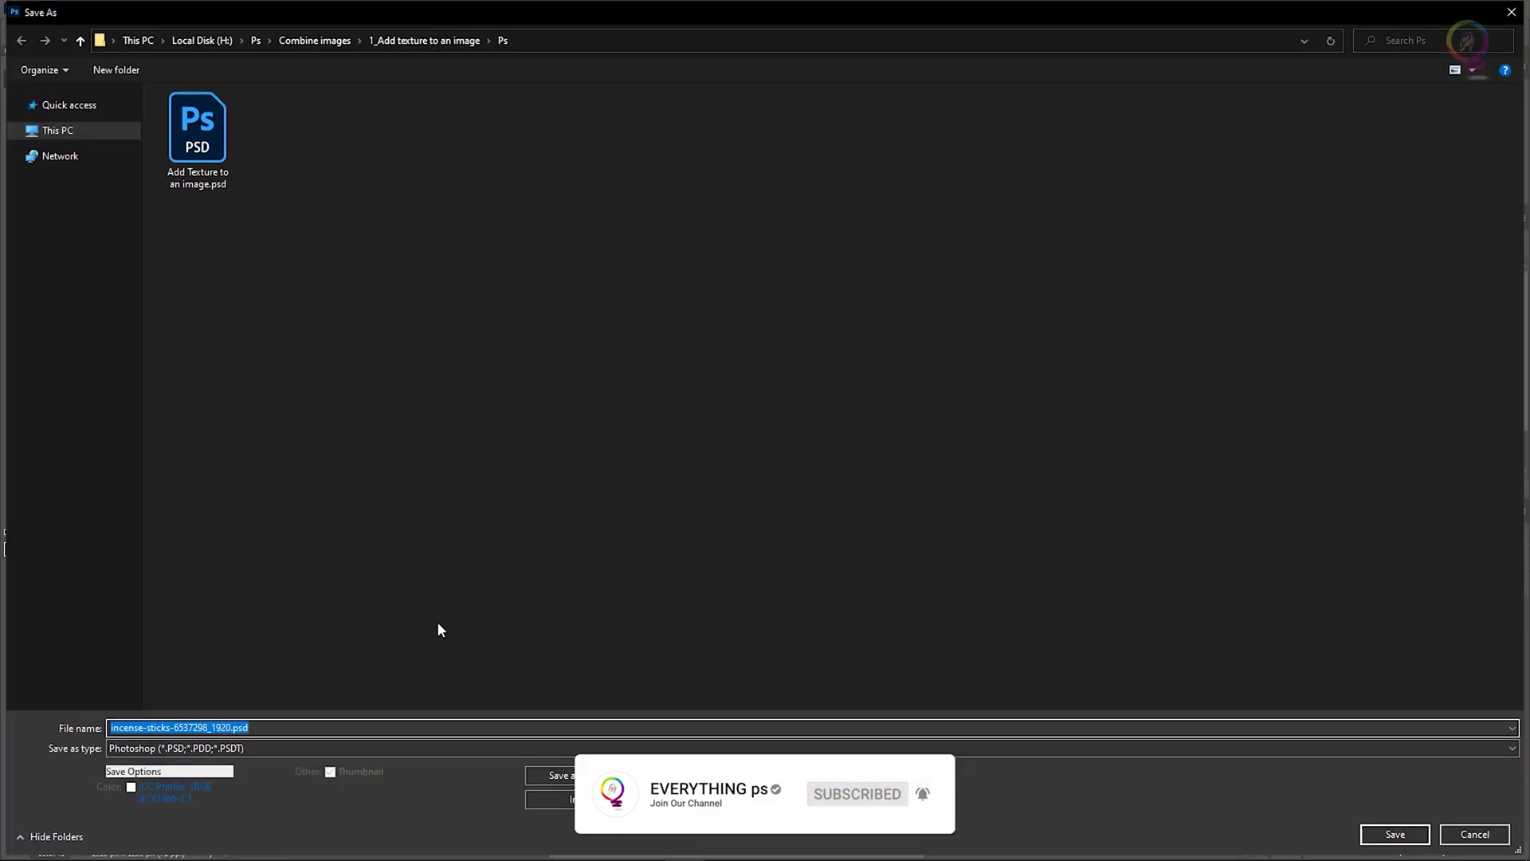
pyautogui.write('A')
pyautogui.press('Down')
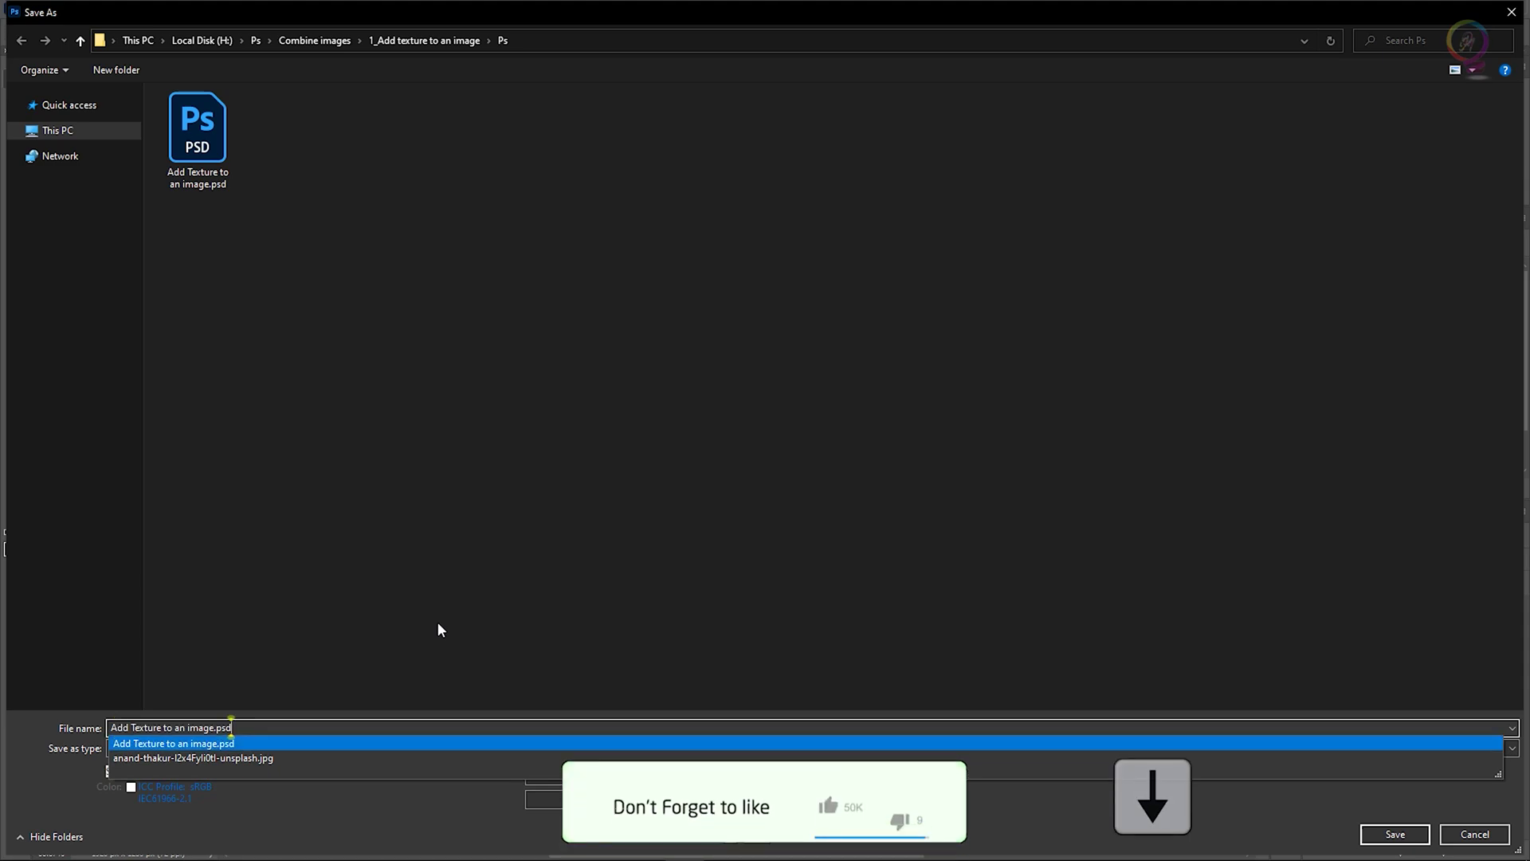
pyautogui.press('Left')
pyautogui.press('Left')
pyautogui.press('Left')
pyautogui.press('Left')
pyautogui.write('_1')
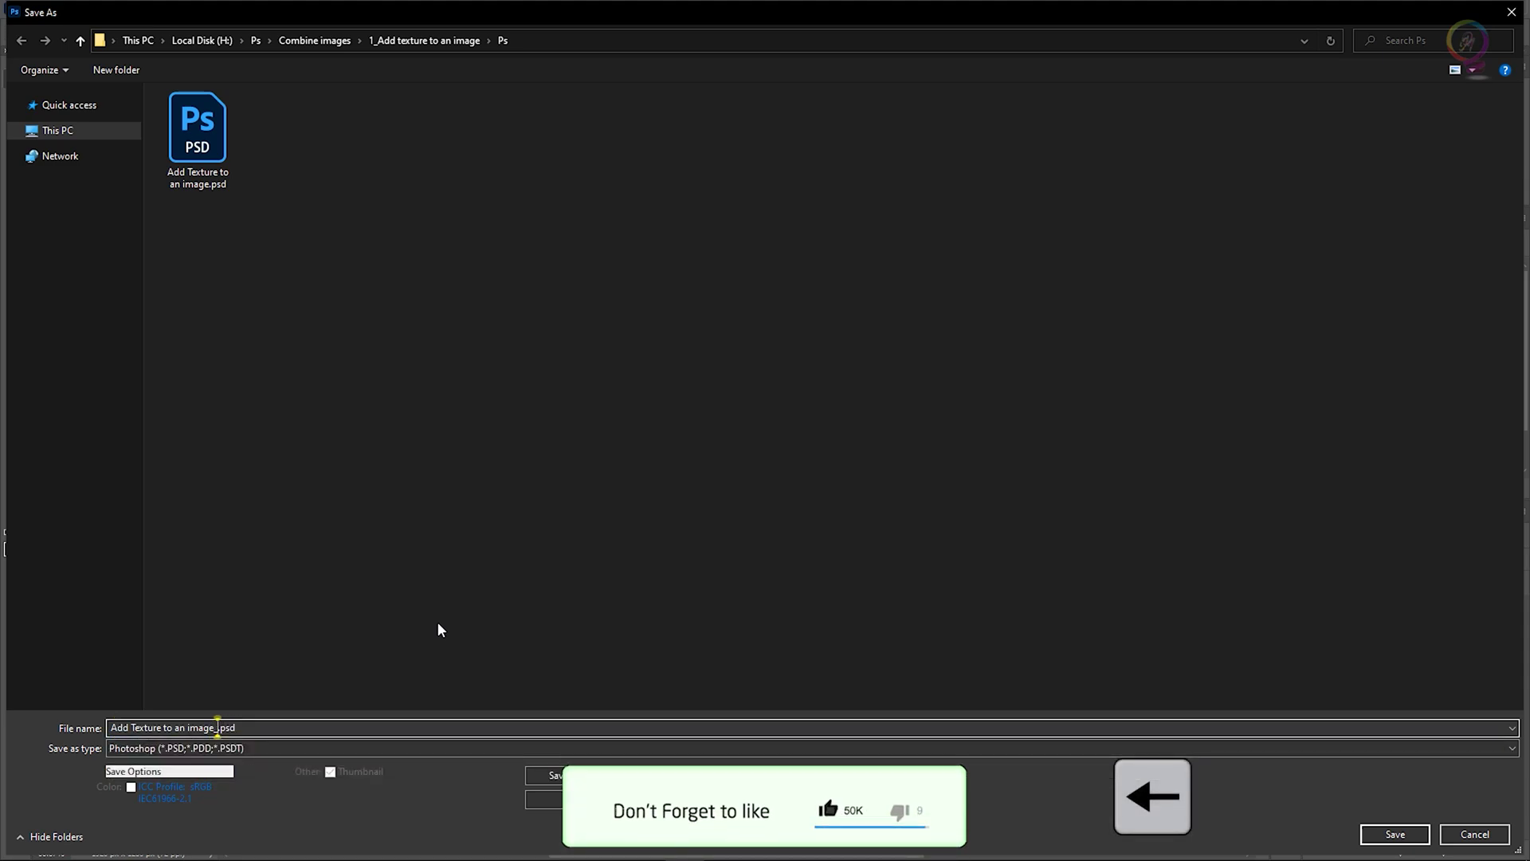
pyautogui.press('Return')
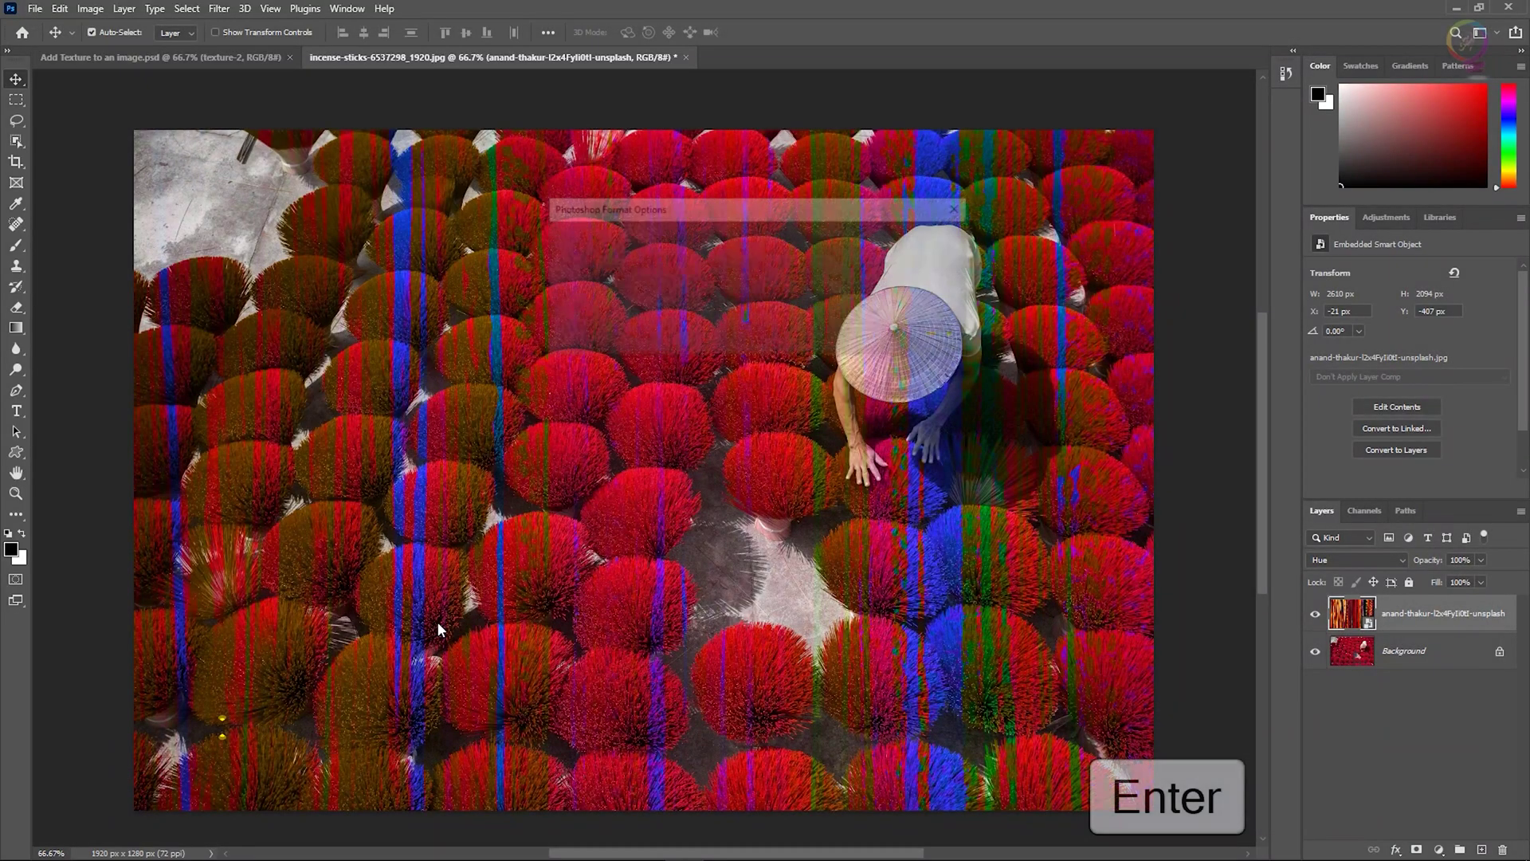
pyautogui.click(941, 237)
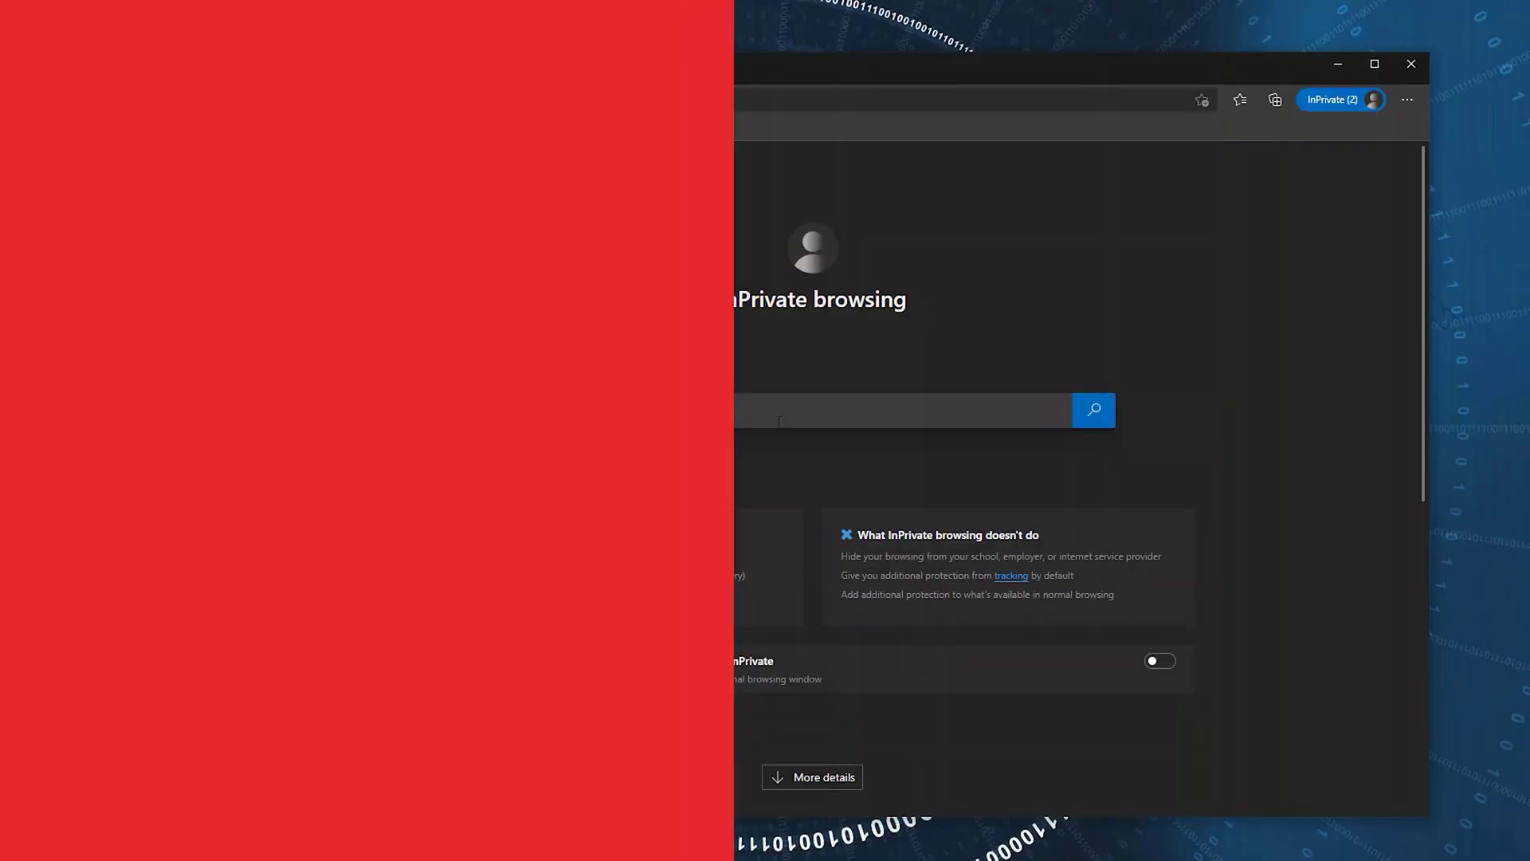
# Step: In Microsoft Edge, search the web for "everything ps" and open the home page of the EVERYTHING ps YouTube channel
pyautogui.write('everything ps')
pyautogui.press('Return')
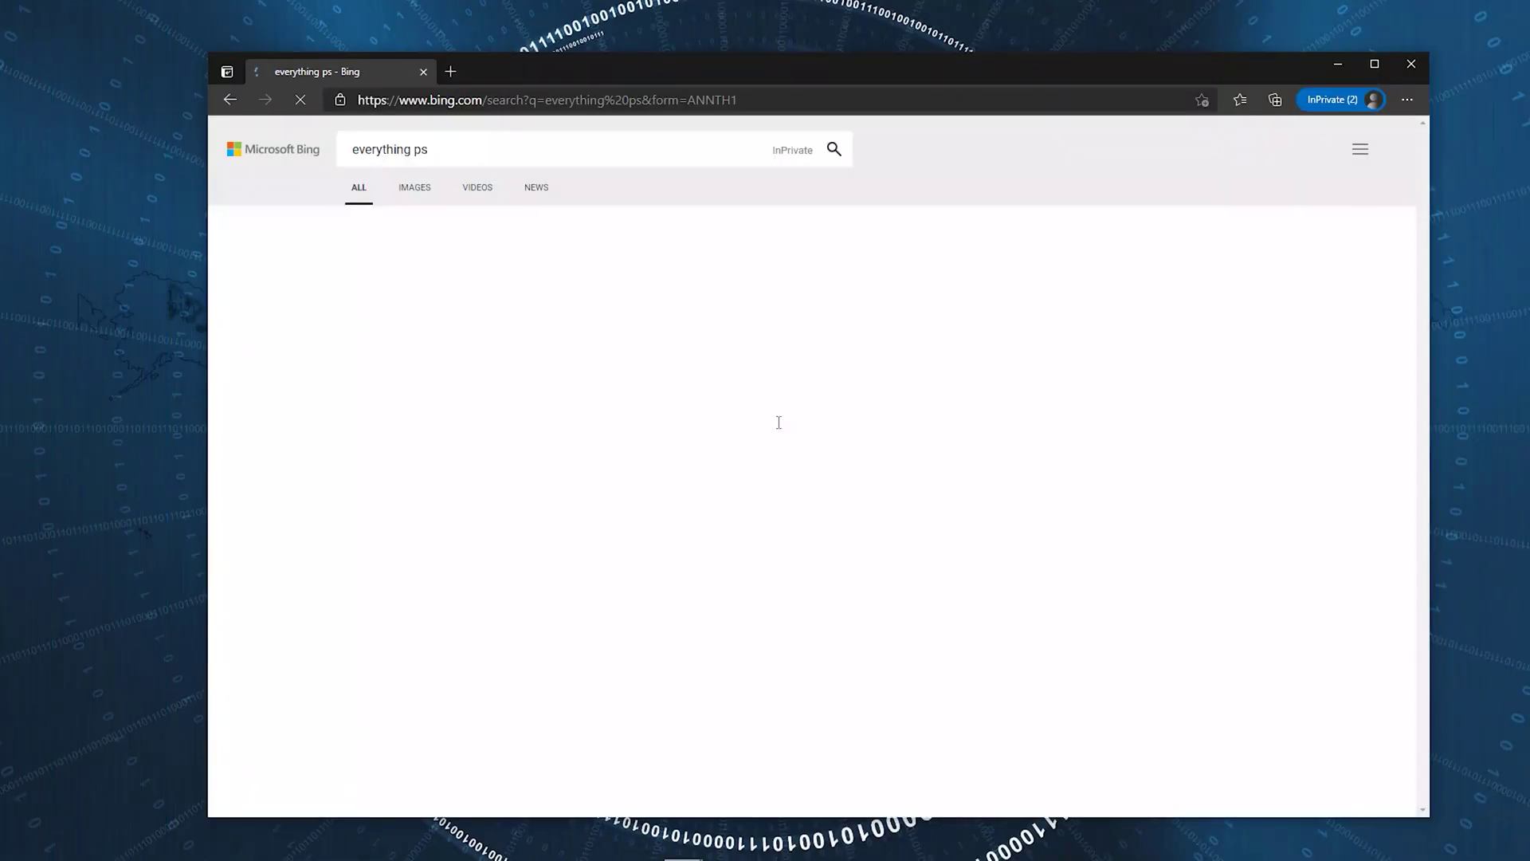
pyautogui.click(446, 257)
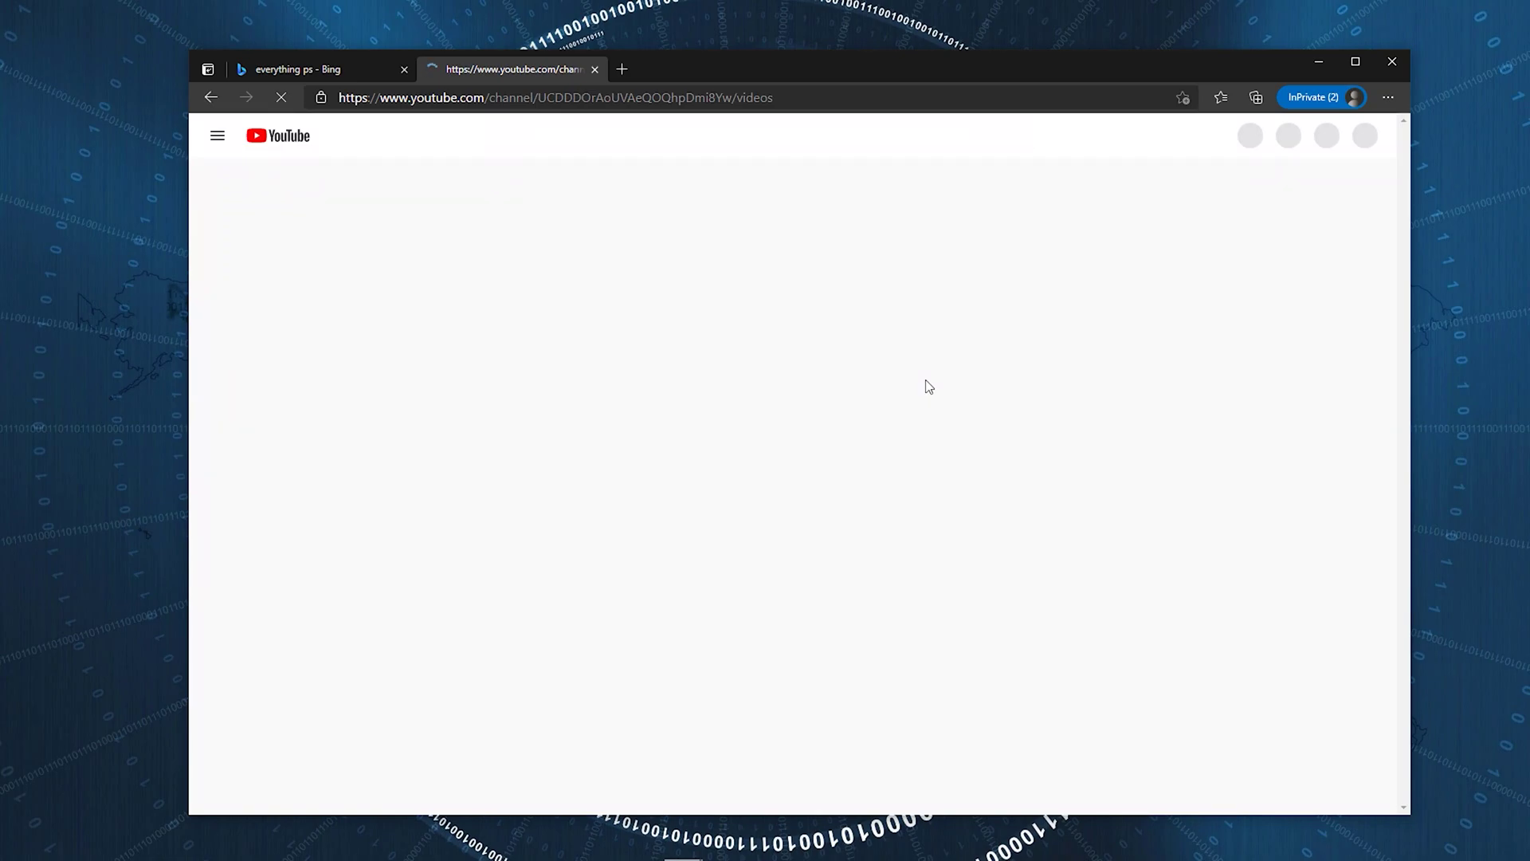
pyautogui.click(216, 137)
pyautogui.click(351, 452)
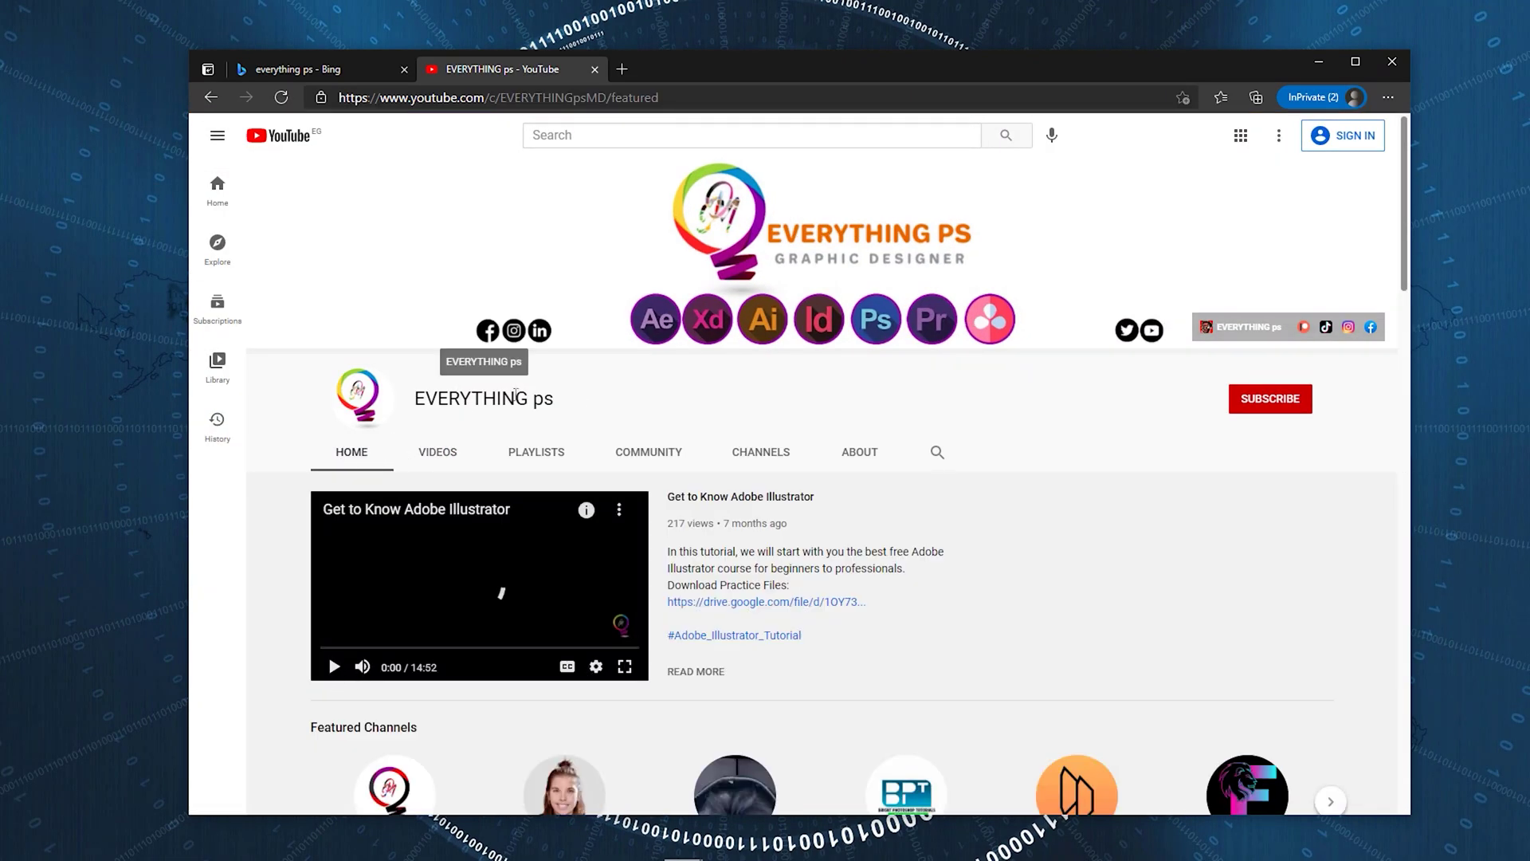
# Step: Look through the EVERYTHING ps channel's home page, videos, playlists and community posts, and return to its home page
pyautogui.scroll(-20, 956, 625)
pyautogui.scroll(15, 1057, 630)
pyautogui.scroll(10, 1057, 631)
pyautogui.click(438, 452)
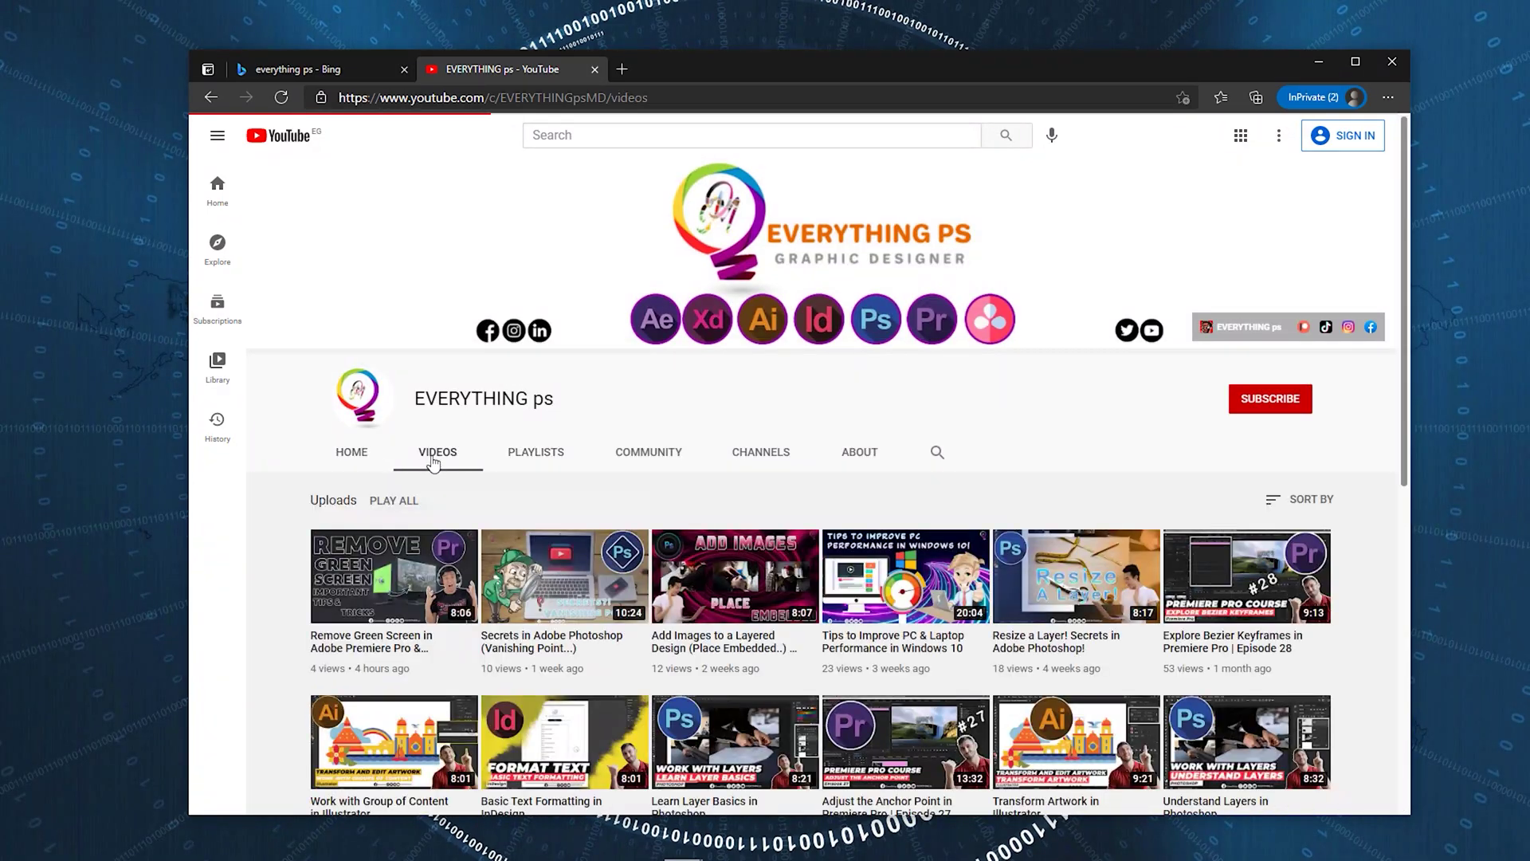
pyautogui.click(537, 454)
pyautogui.click(641, 453)
pyautogui.scroll(-12, 707, 506)
pyautogui.scroll(12, 707, 509)
pyautogui.click(352, 452)
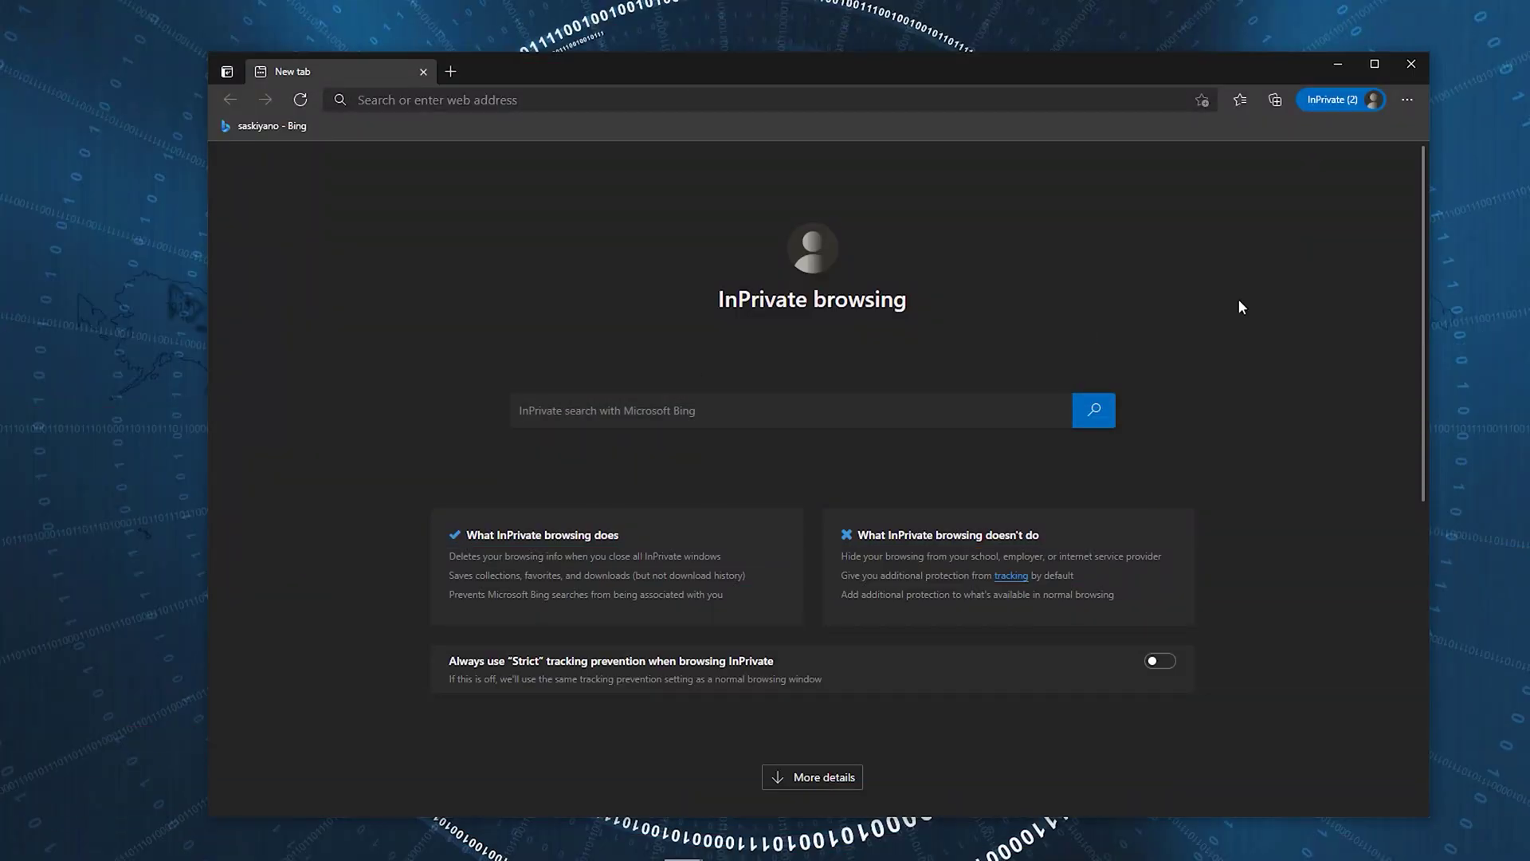
# Step: Search the web for "saskiyano" and open the SaskiYano YouTube channel from the results
pyautogui.write('ano')
pyautogui.press('Return')
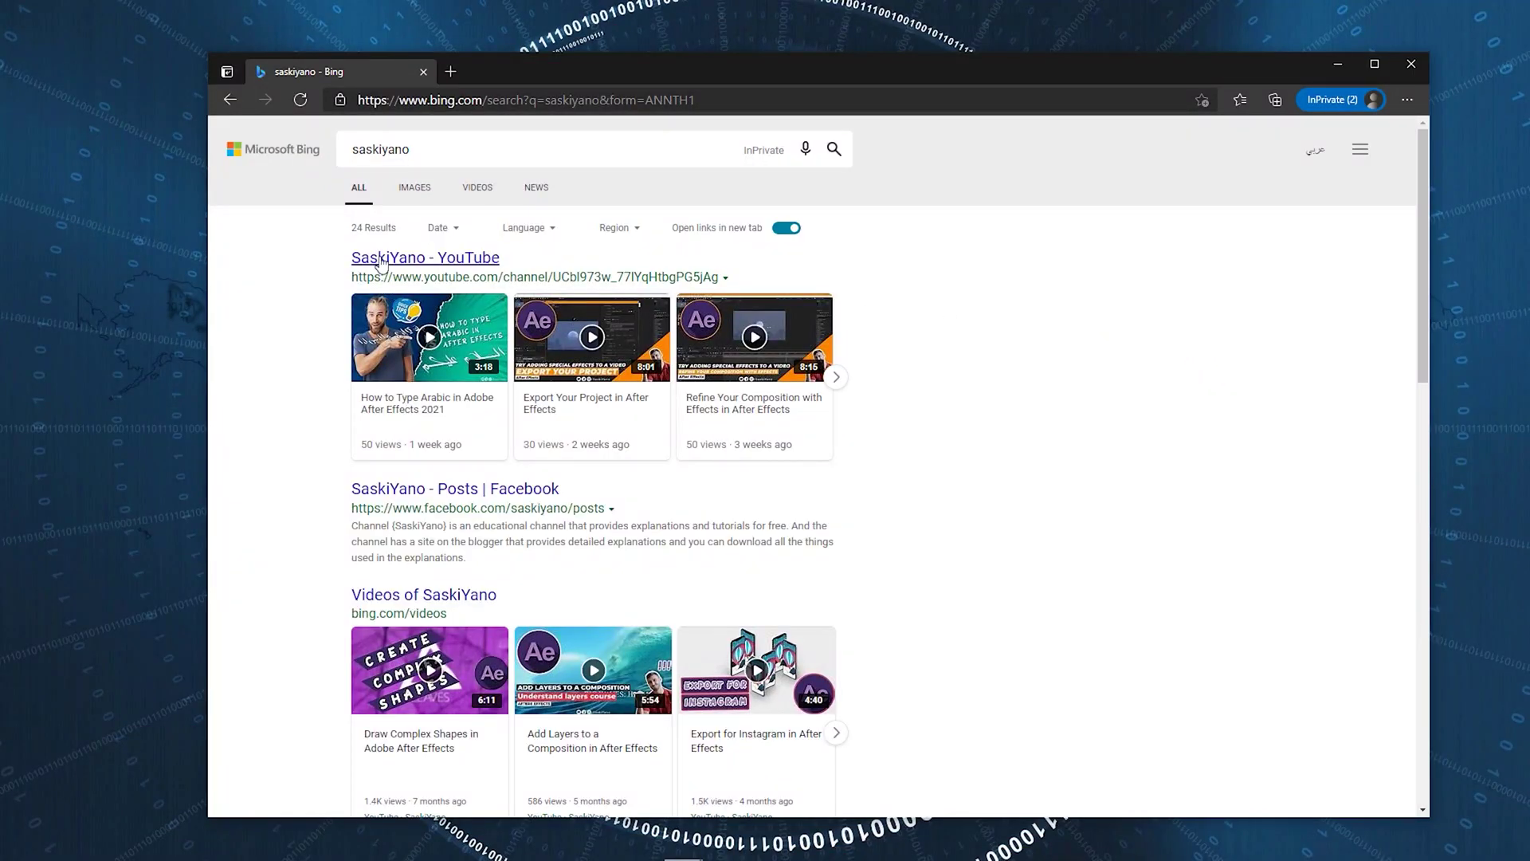
pyautogui.scroll(-4, 352, 526)
pyautogui.scroll(5, 351, 526)
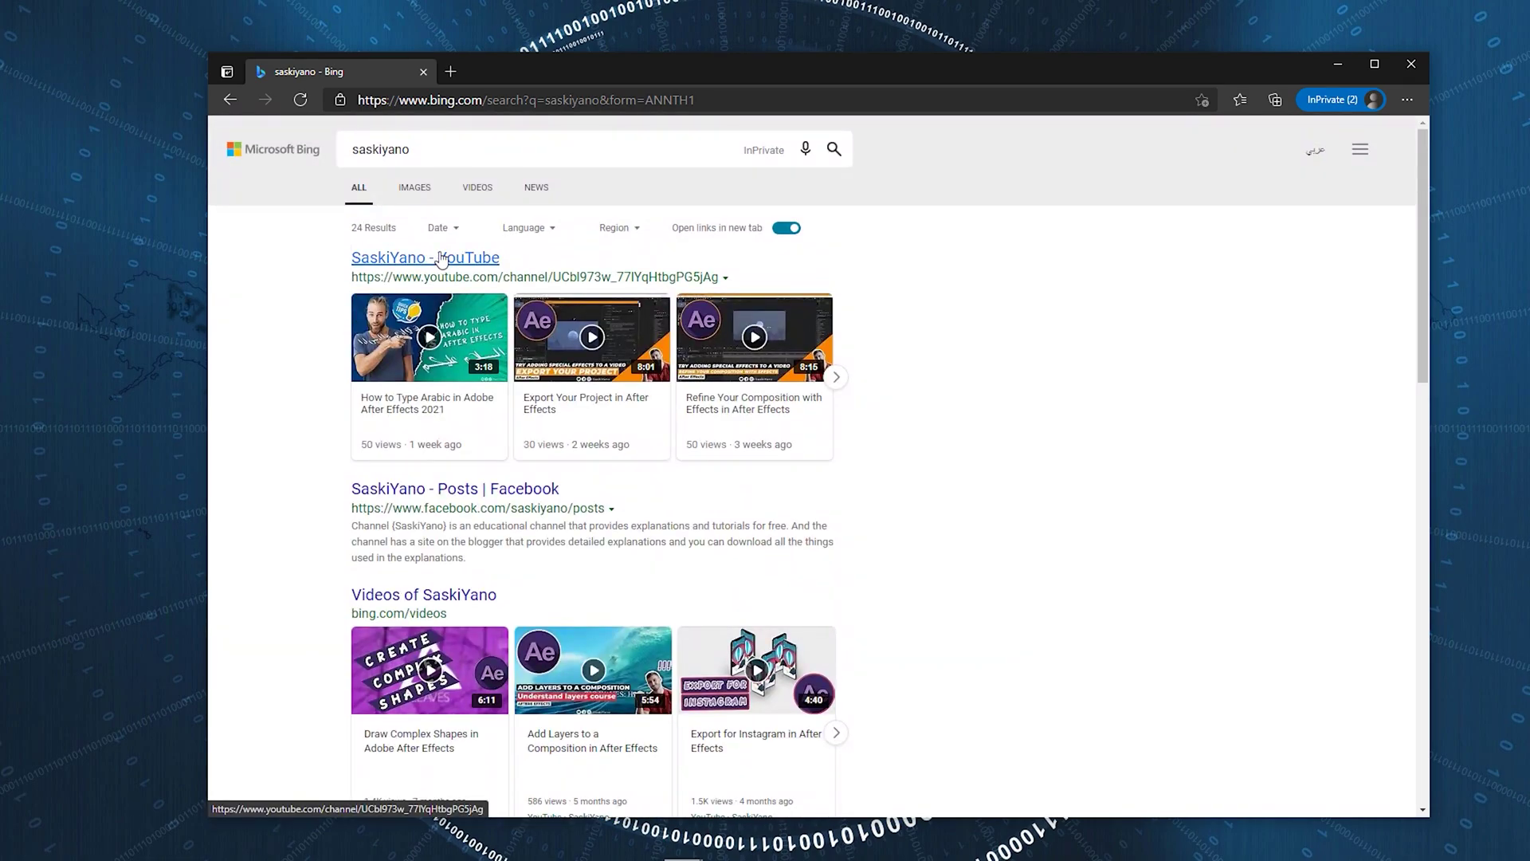
pyautogui.click(441, 258)
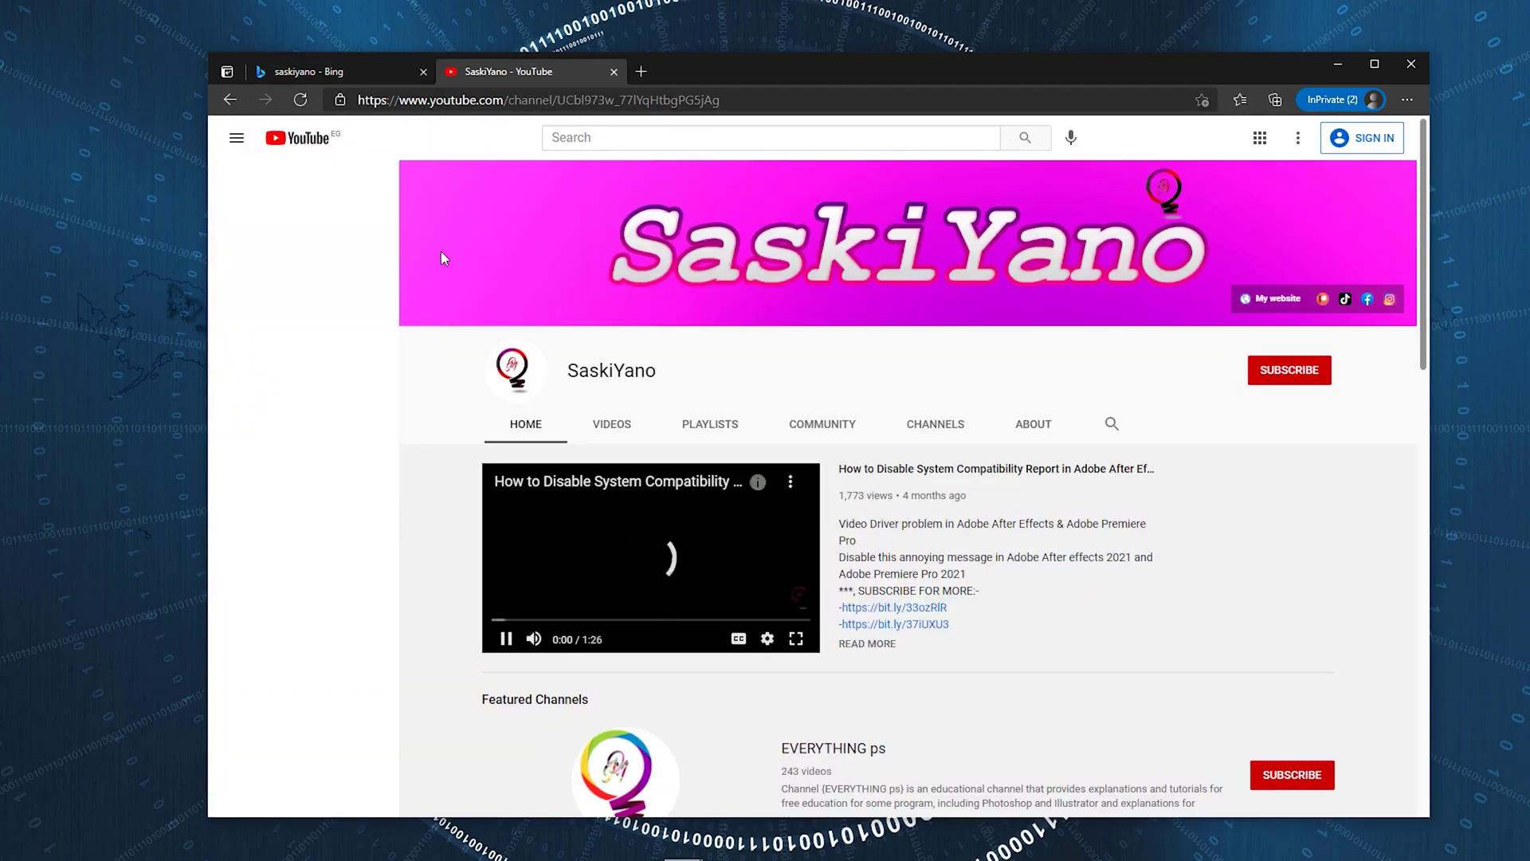
# Step: Look through the SaskiYano channel's home page, uploaded videos and created playlists
pyautogui.scroll(-15, 447, 590)
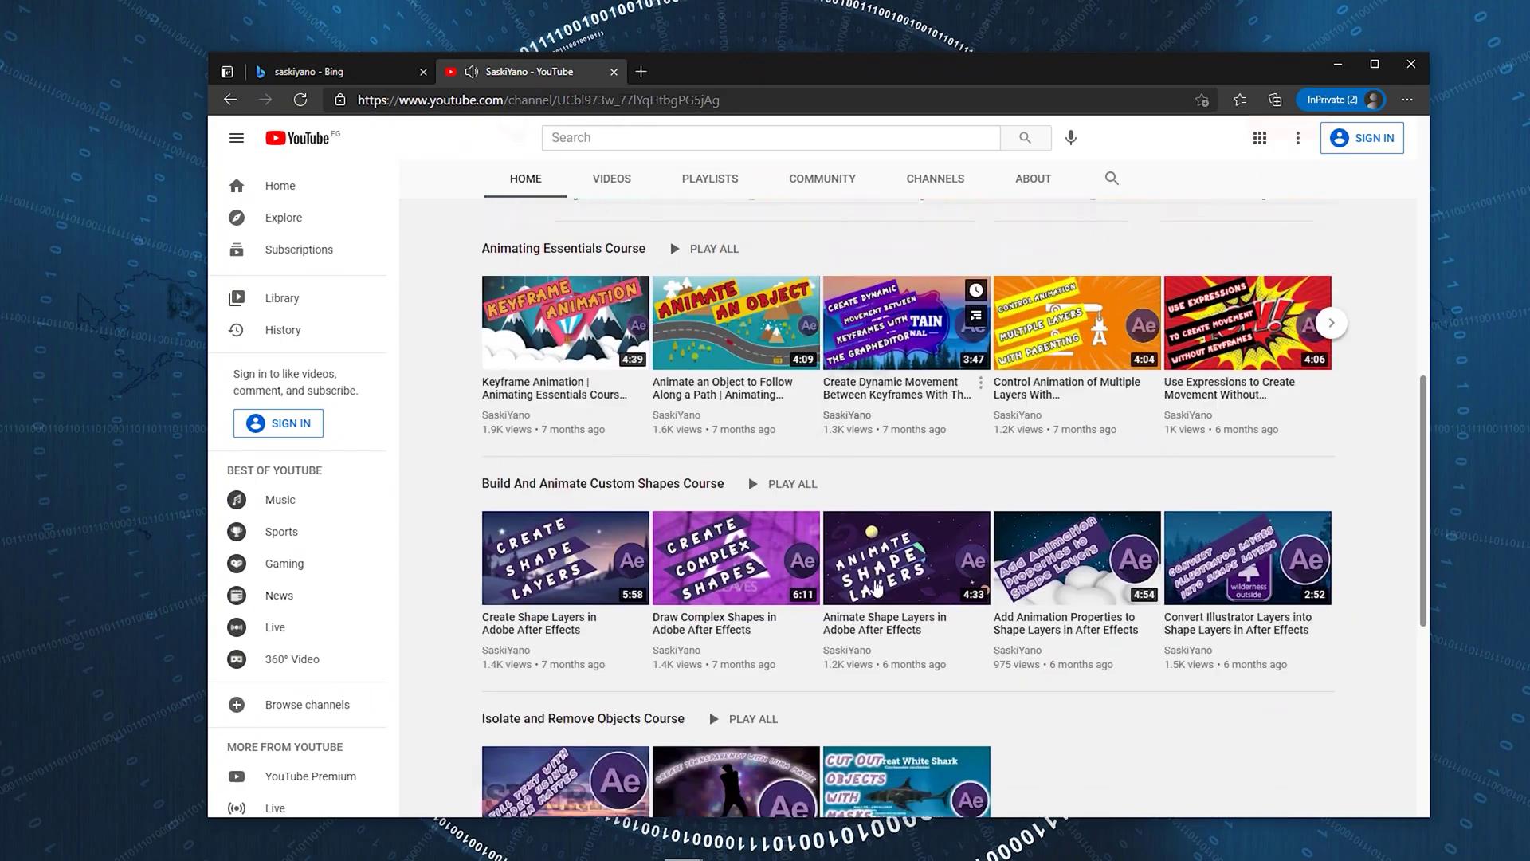
pyautogui.scroll(16, 614, 363)
pyautogui.click(612, 423)
pyautogui.scroll(-5, 635, 452)
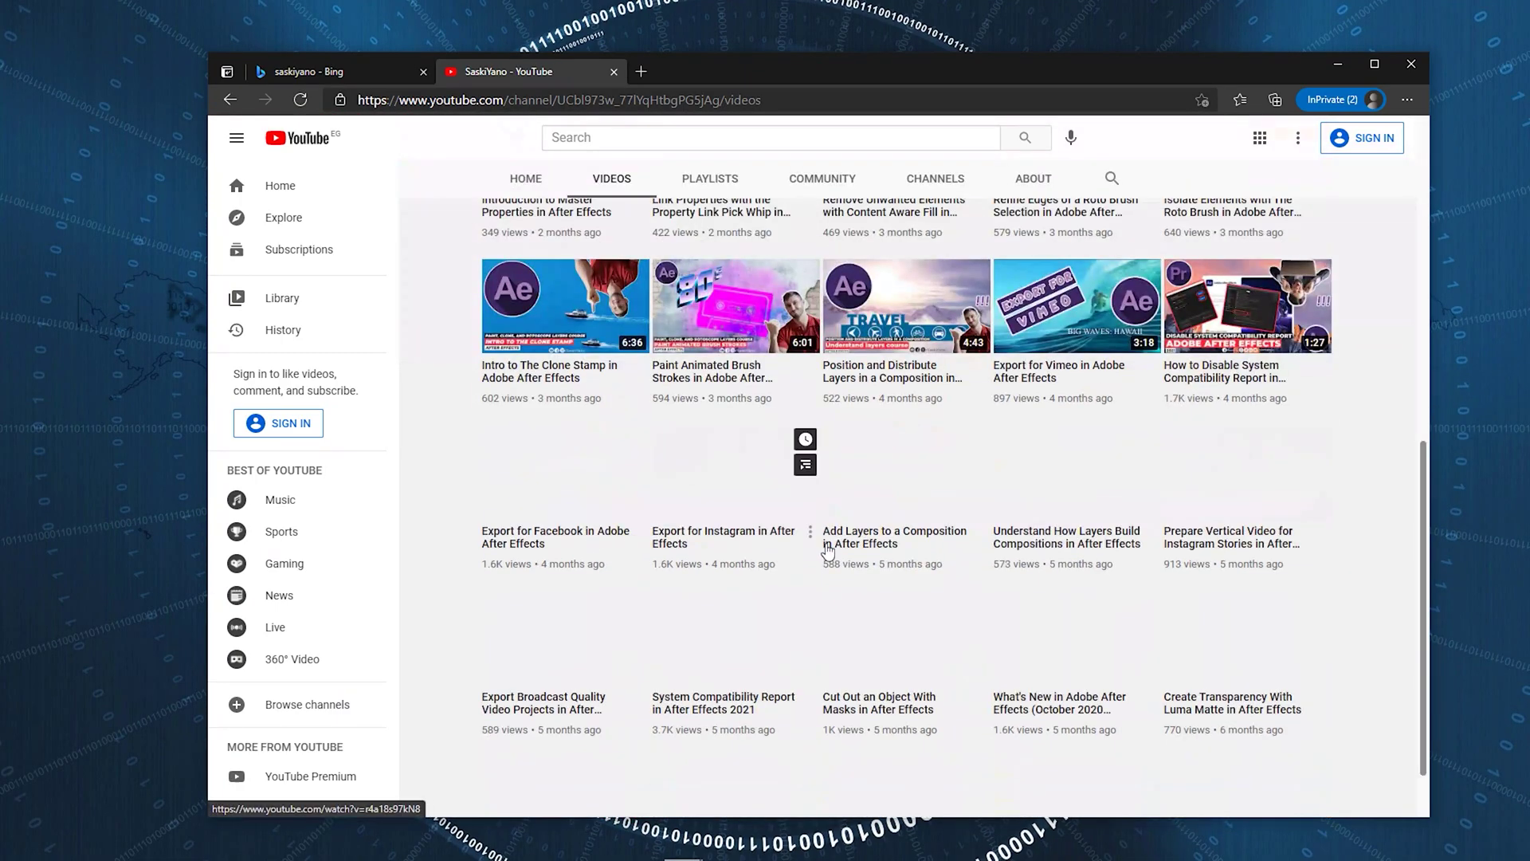
pyautogui.scroll(5, 811, 611)
pyautogui.click(696, 430)
pyautogui.scroll(-4, 759, 524)
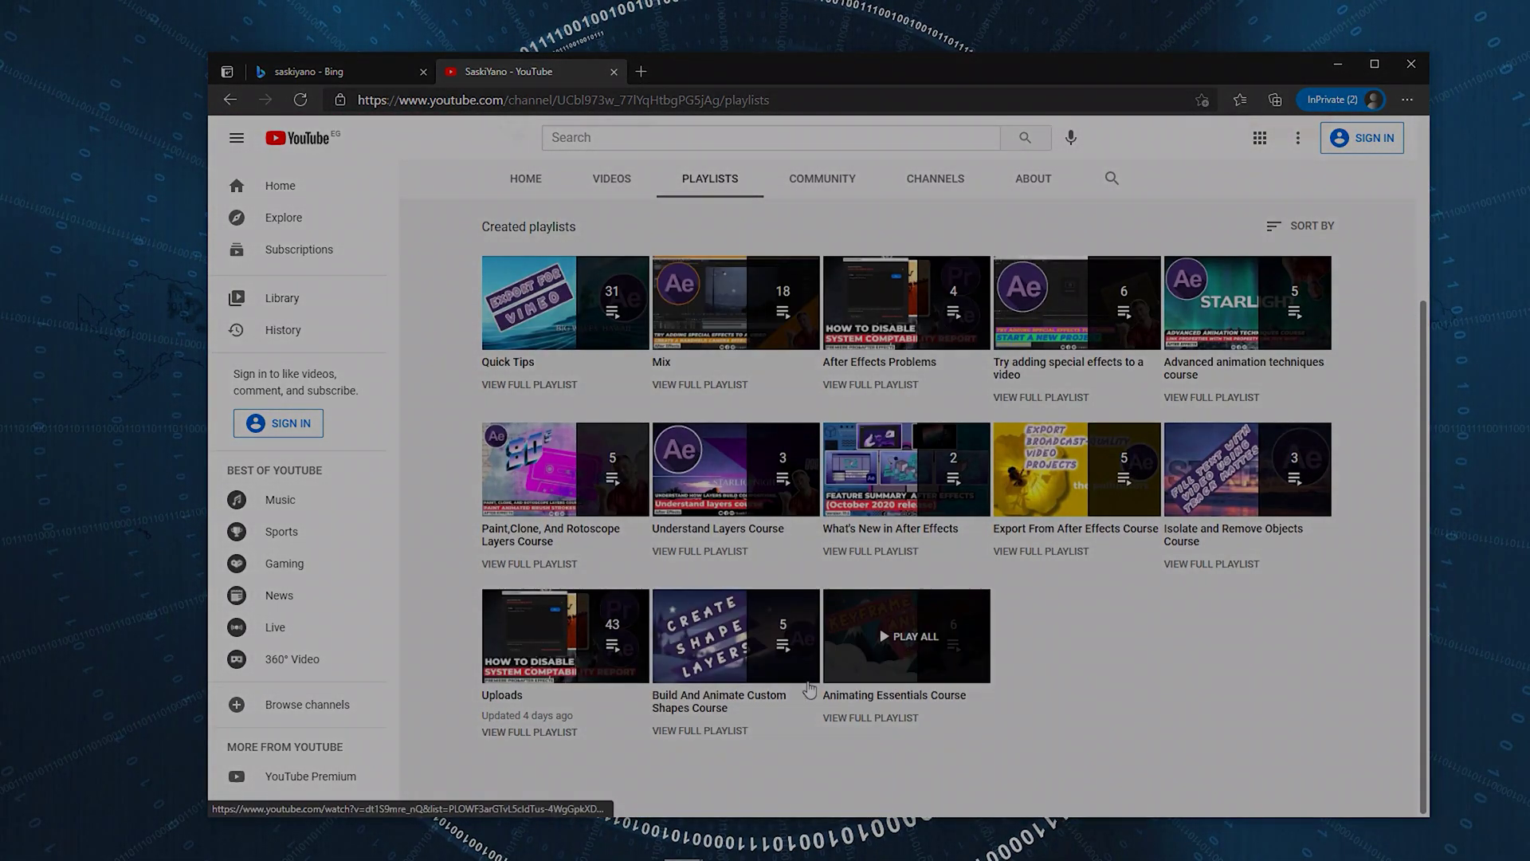